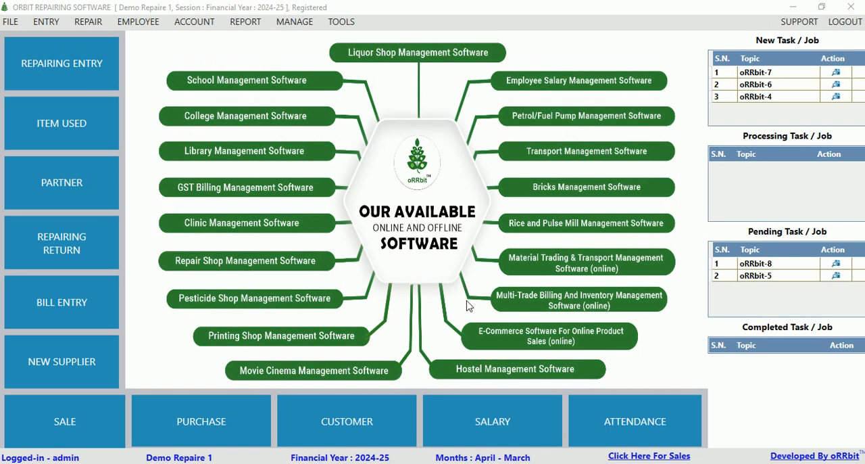
Switch to the browser, review the company journey and product list on orrbit.in, and return to the repairing software.
click(481, 463)
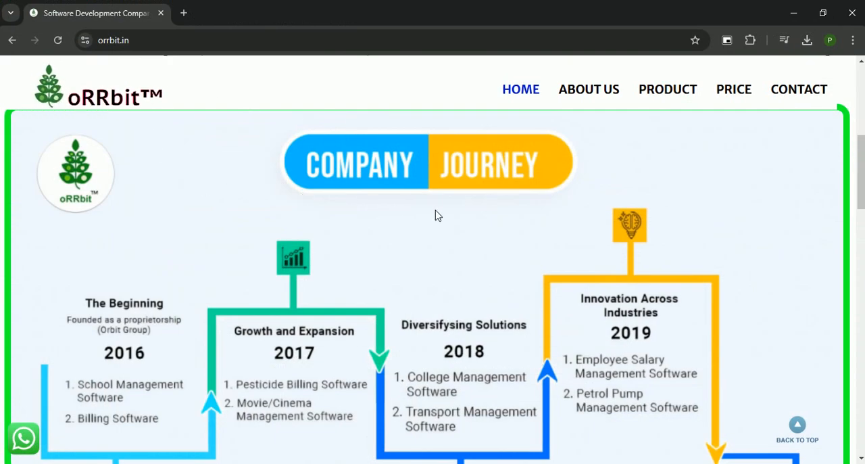
scroll(437, 215, down, 1)
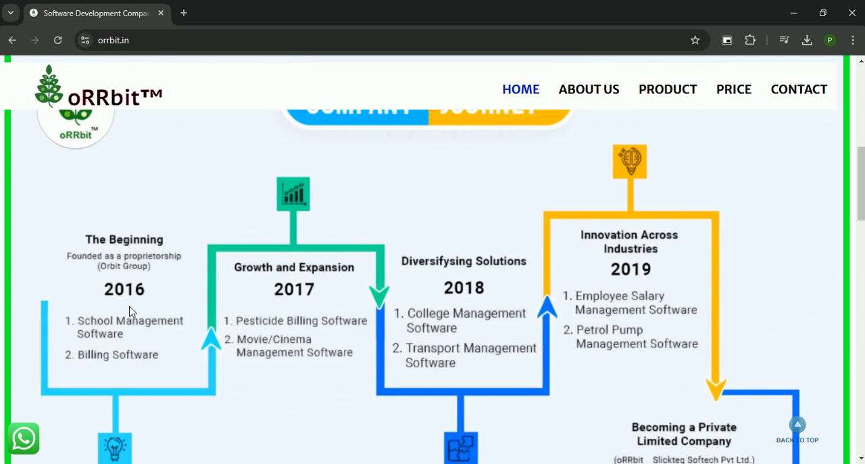
scroll(611, 297, down, 2)
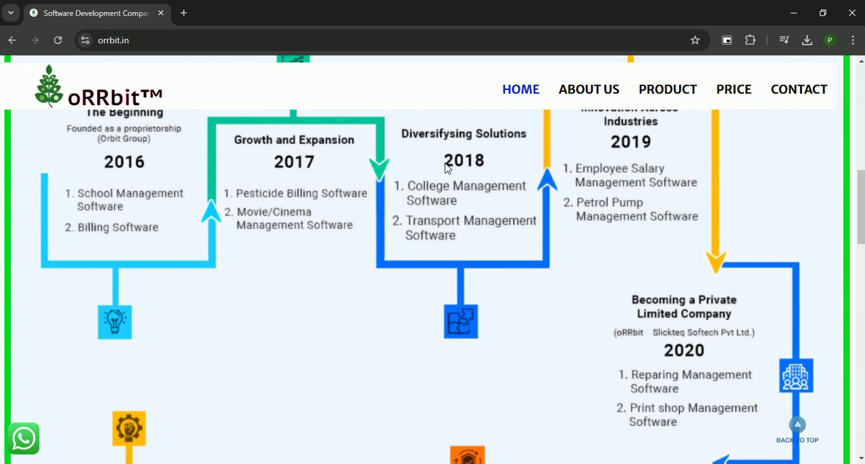
scroll(629, 274, down, 1)
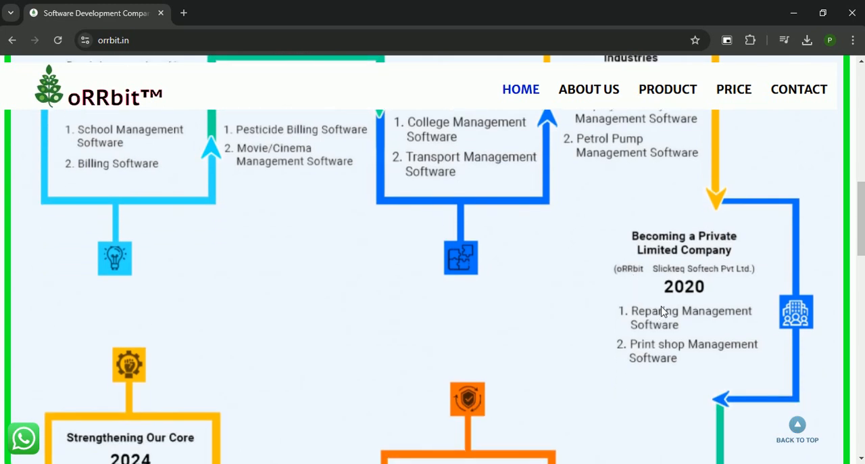
scroll(605, 272, down, 3)
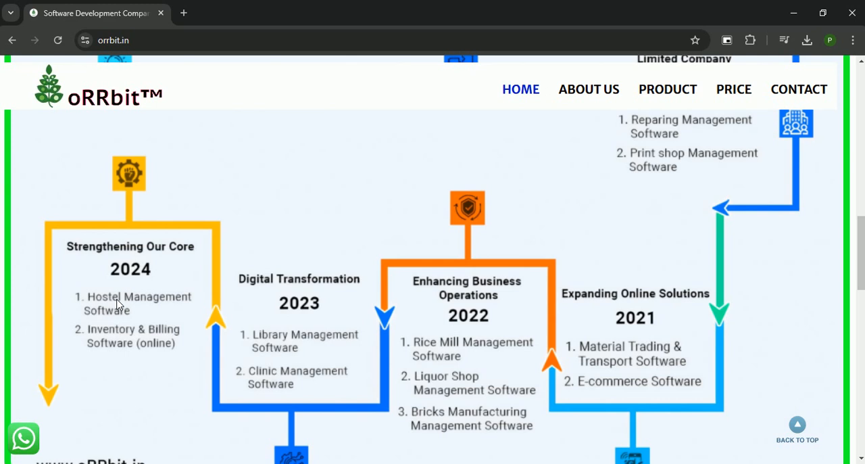
scroll(116, 304, down, 6)
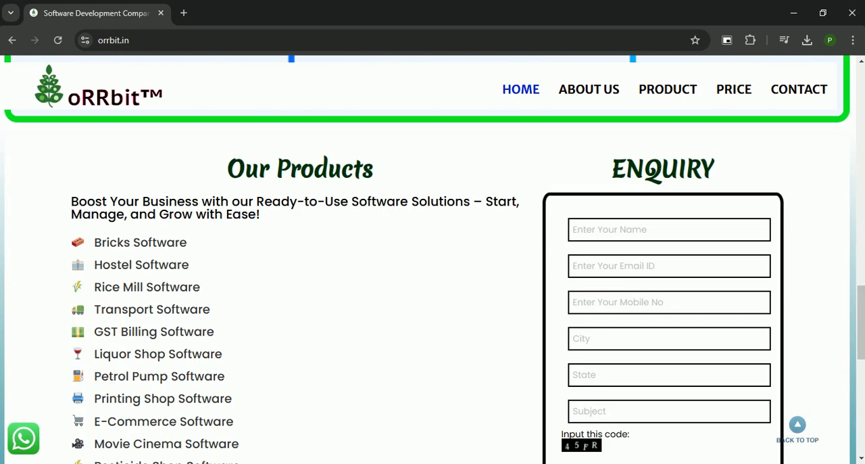
scroll(379, 182, down, 1)
scroll(129, 257, down, 3)
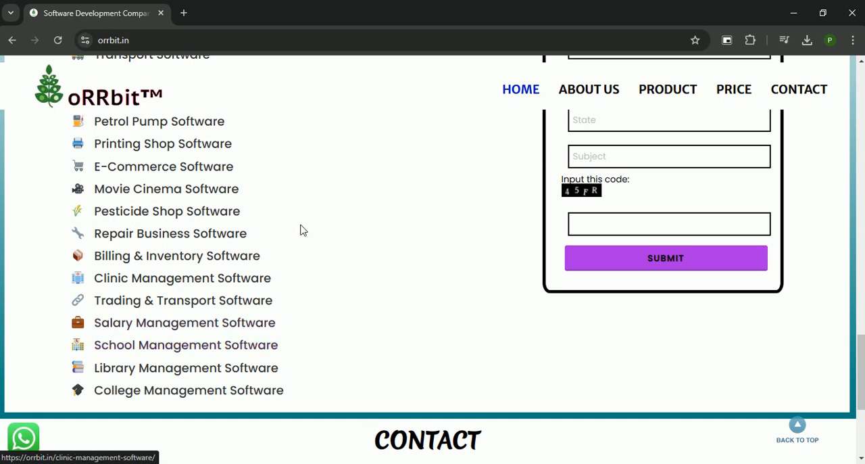
scroll(330, 194, up, 3)
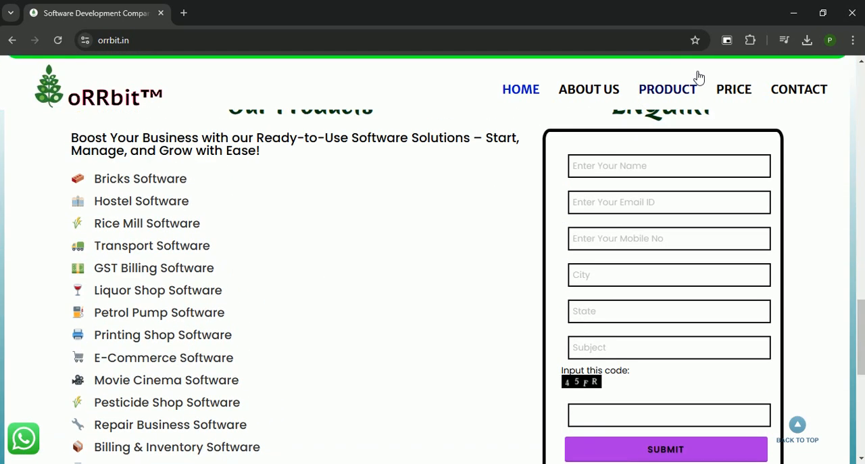
click(792, 13)
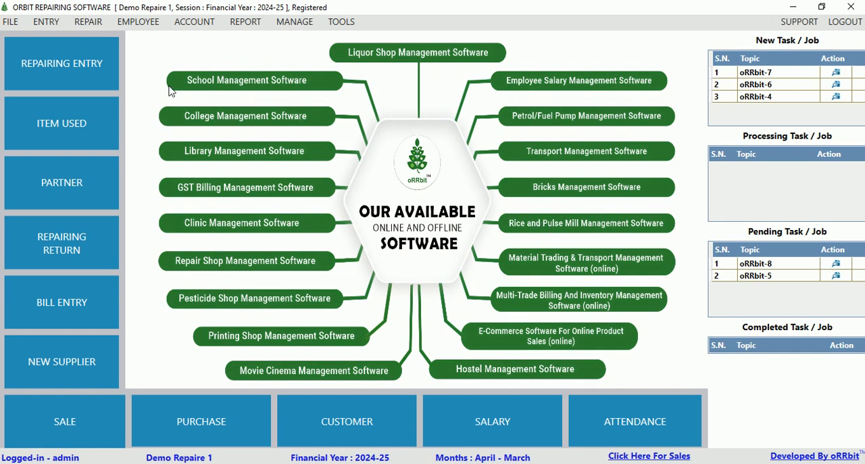
click(87, 24)
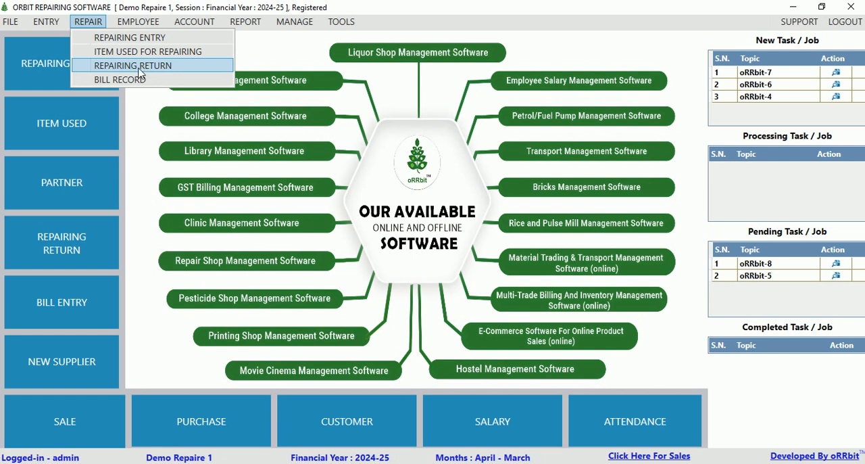
key(Right)
click(88, 21)
click(88, 21)
click(45, 23)
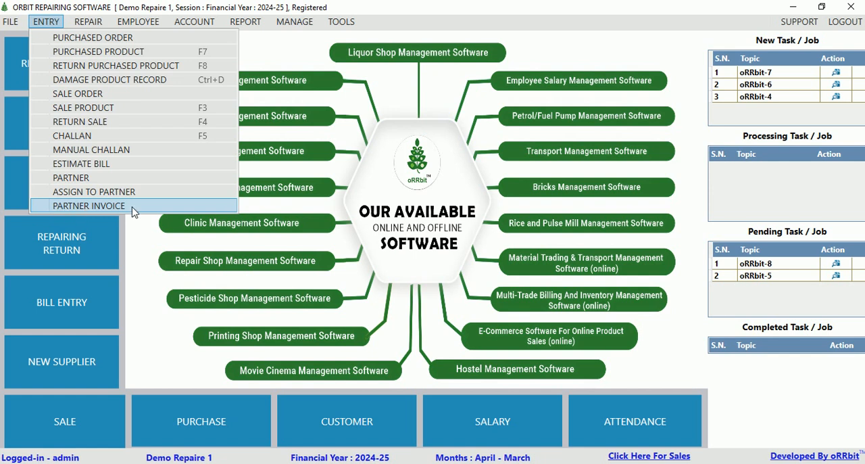
mouse_move(145, 23)
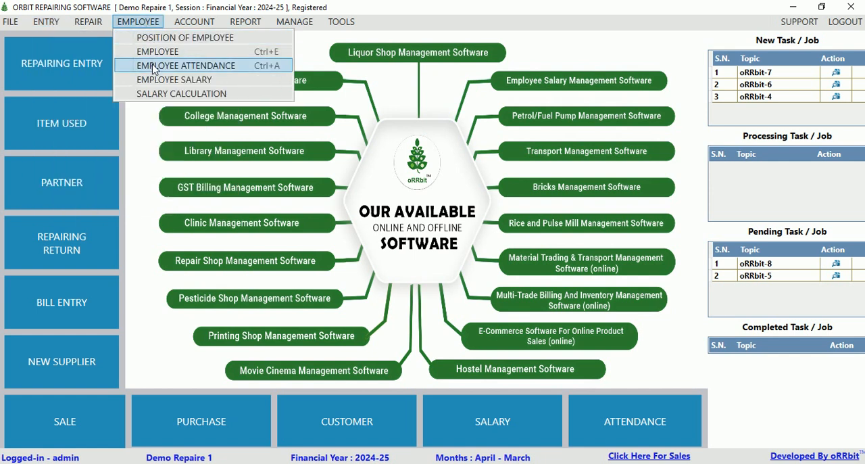
mouse_move(194, 24)
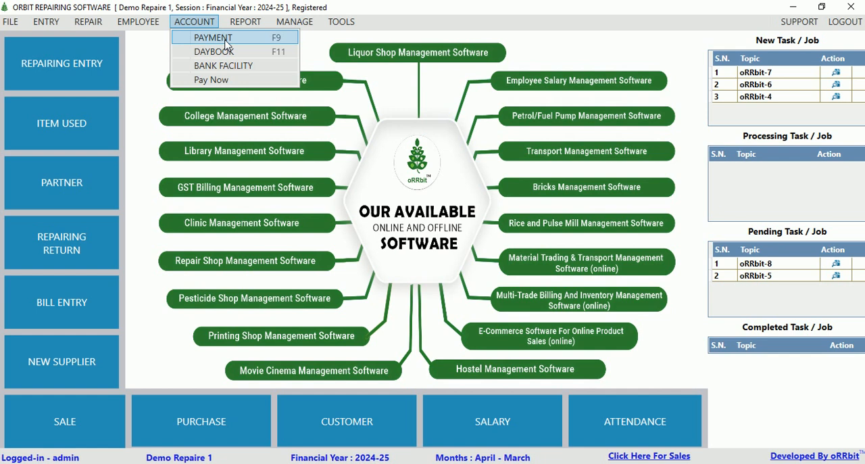
mouse_move(251, 25)
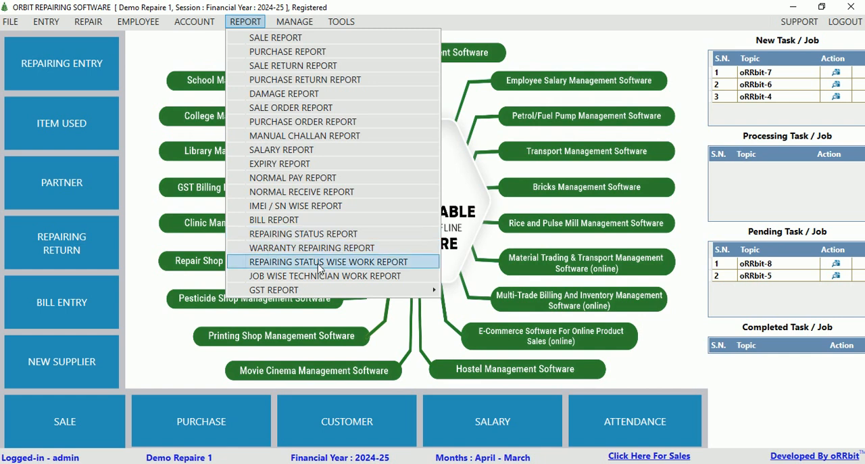
mouse_move(405, 292)
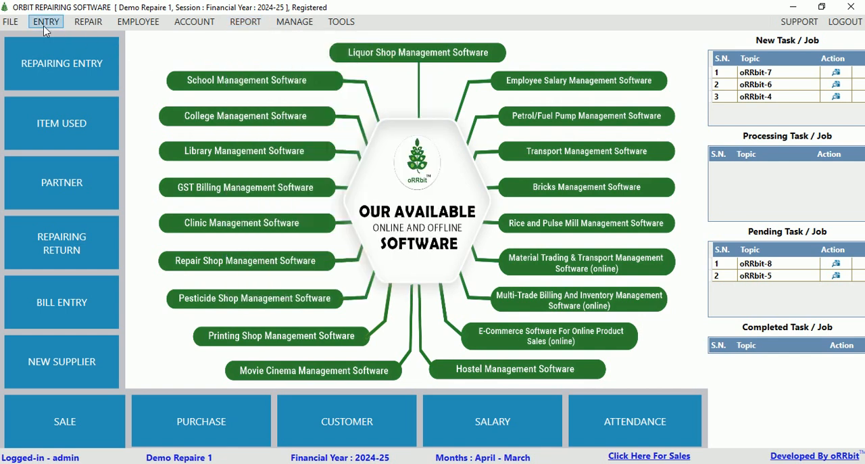
Open the repairing entry records and start a new repair record.
click(10, 22)
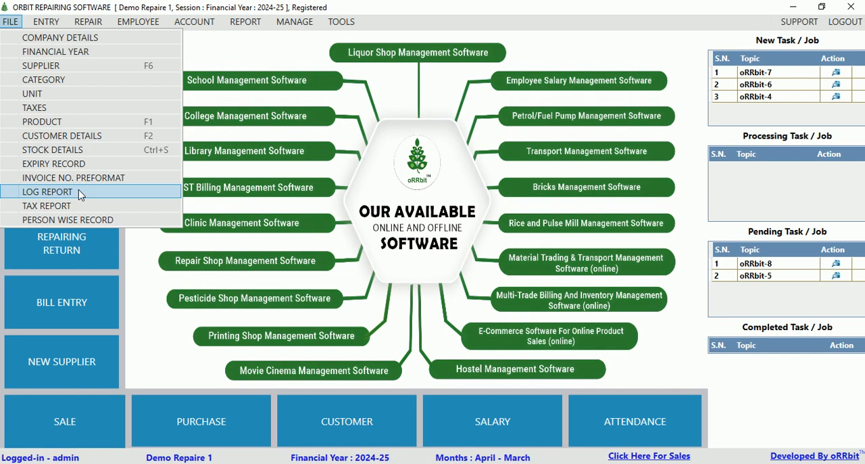
mouse_move(80, 25)
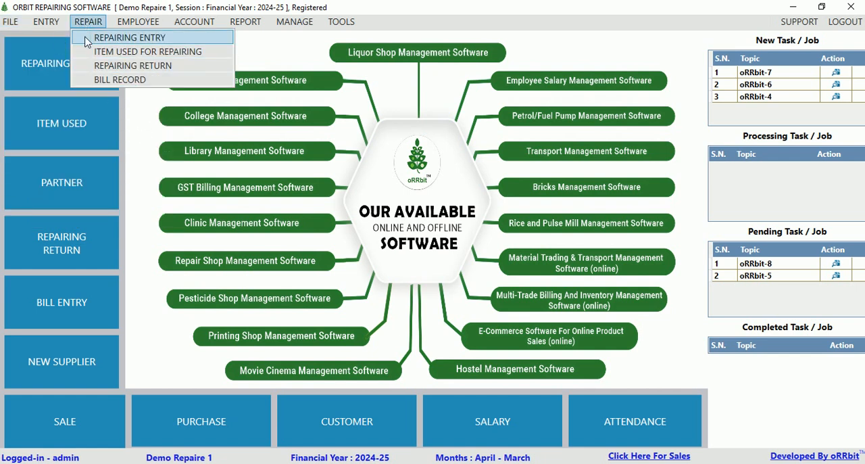
click(113, 41)
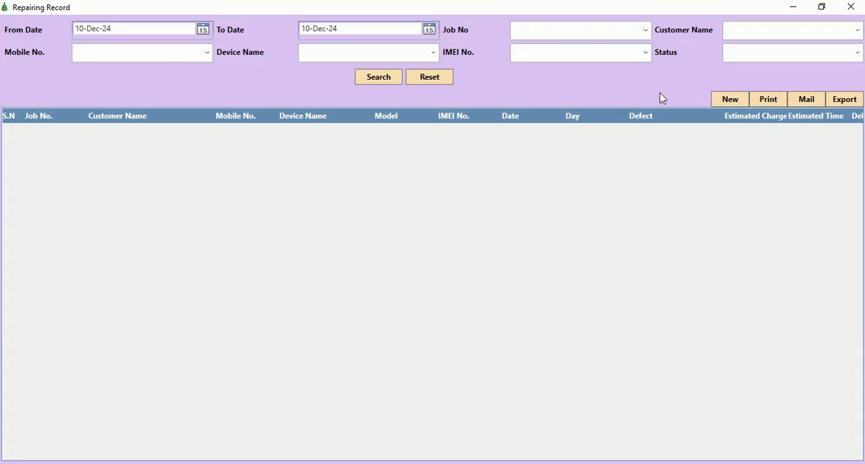
click(732, 101)
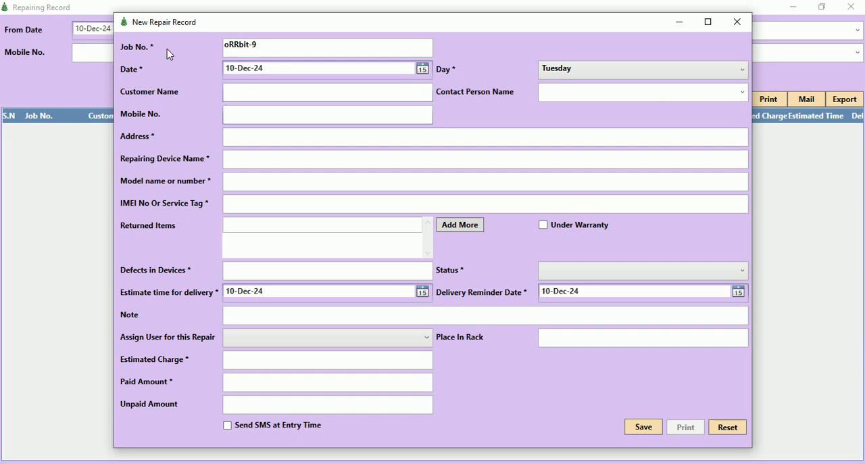
Set the new repair record's job number to 10.
drag(291, 51, 200, 48)
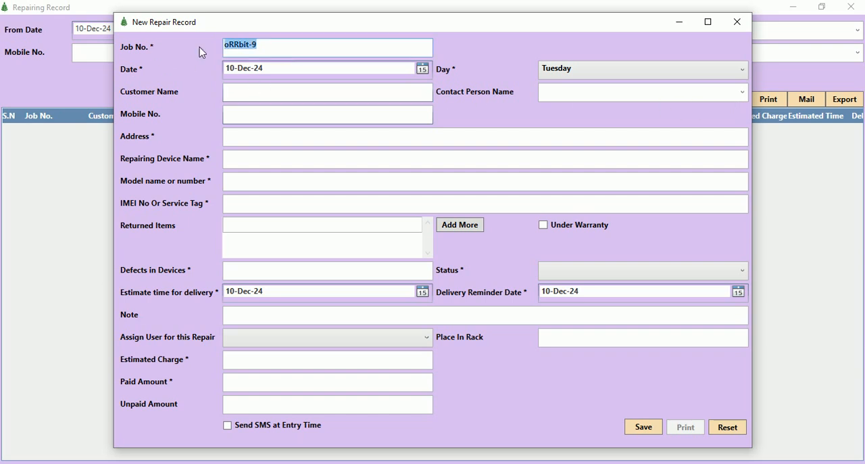
text(10)
click(295, 76)
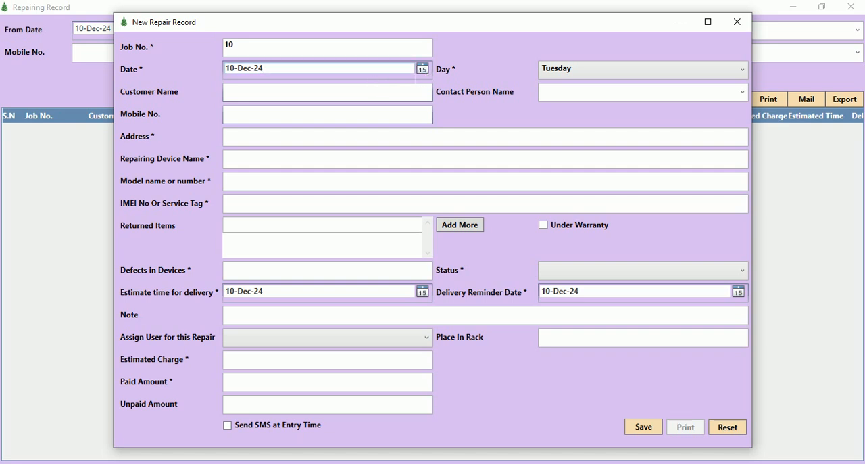
drag(265, 70, 197, 77)
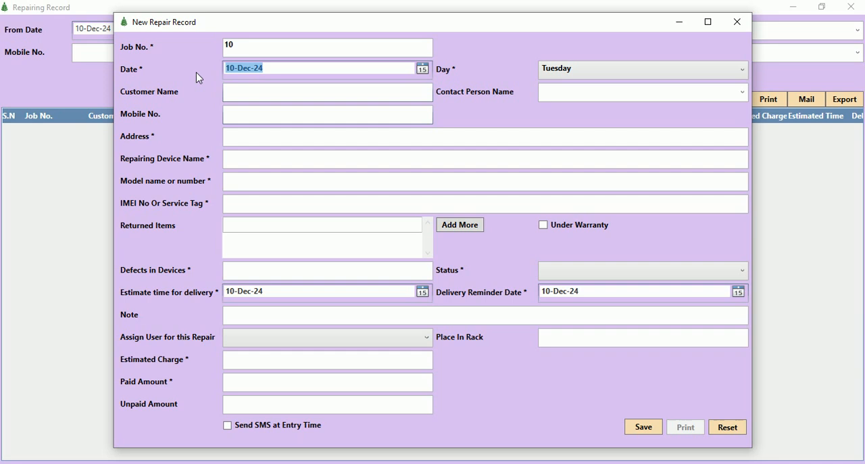
Fill in the customer details by choosing the existing entry "Customer Name" from the suggestions starting with C.
click(267, 100)
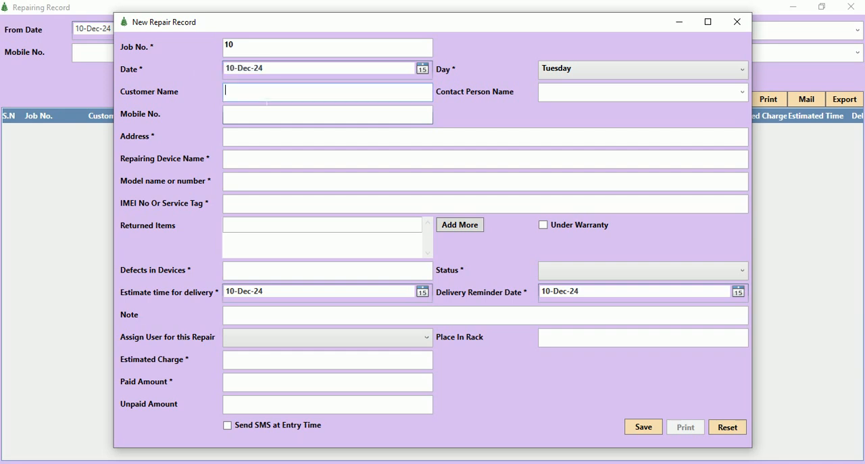
text(C)
key(Down)
key(Return)
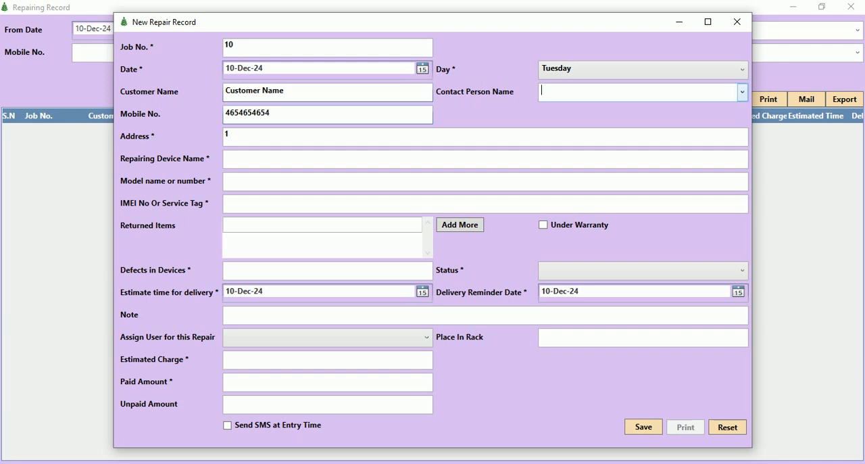
key(shift+Tab)
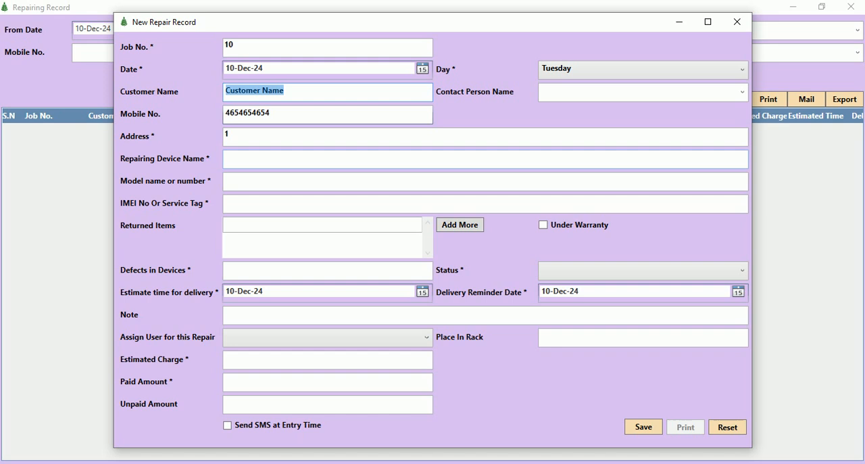
Enter "Laptop Acer" as the repairing device name.
click(238, 160)
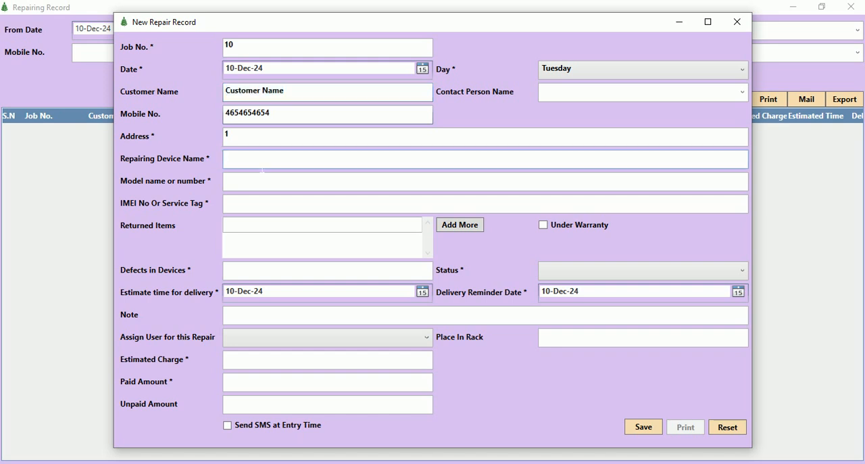
key(Tab)
key(Tab)
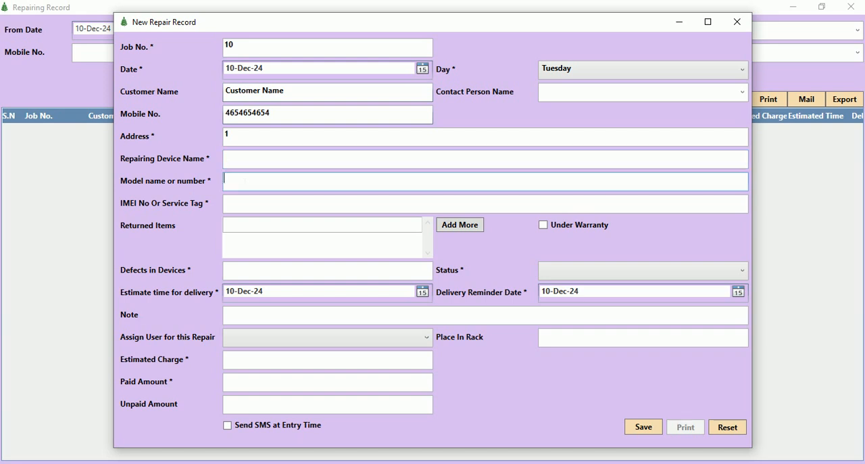
click(239, 227)
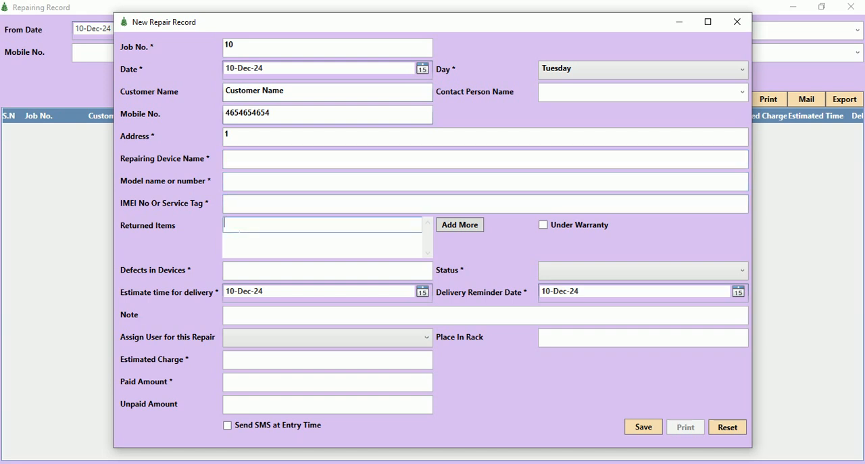
click(247, 164)
text(Laptop)
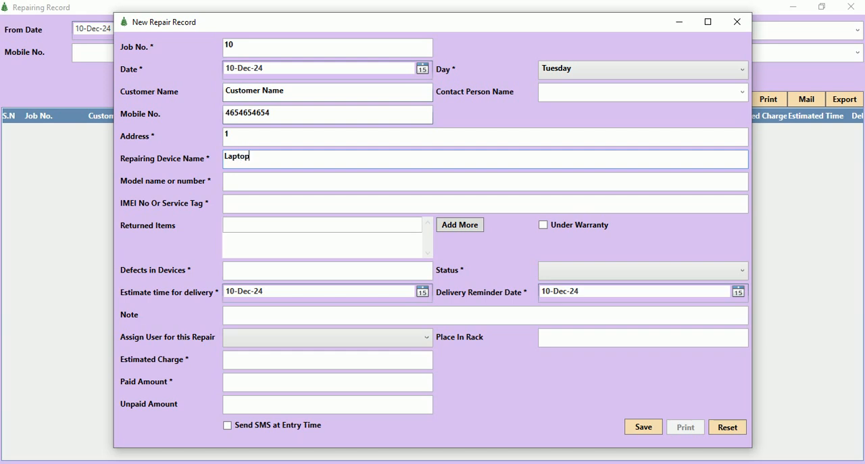
text( Acer)
Enter ME as the device model and 12312 as its IMEI number or service tag.
click(262, 188)
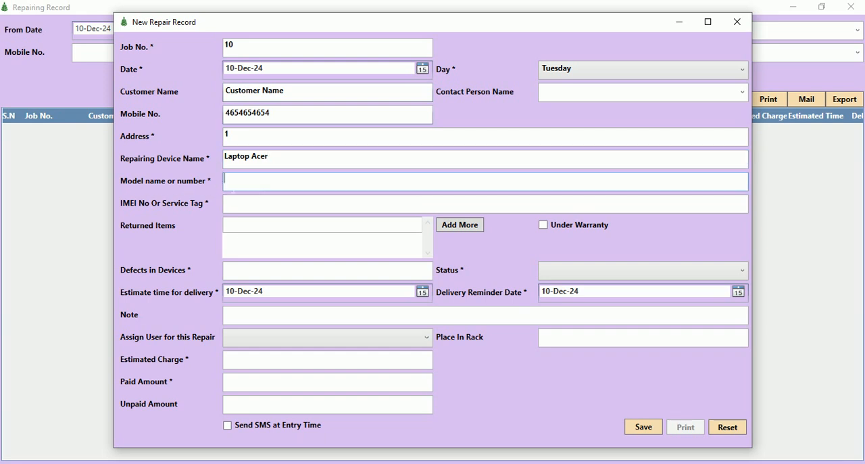
text(ME)
click(251, 204)
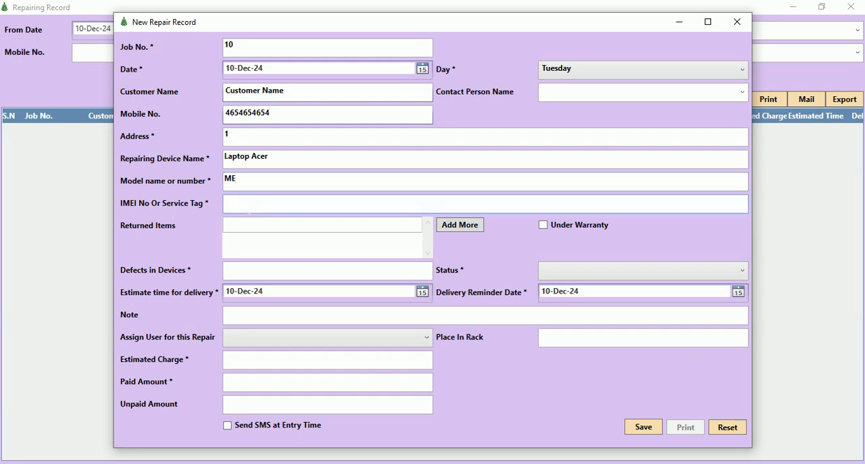
text(12312)
Record "Charger and Cable" as the returned items and mark the device as under warranty.
click(251, 224)
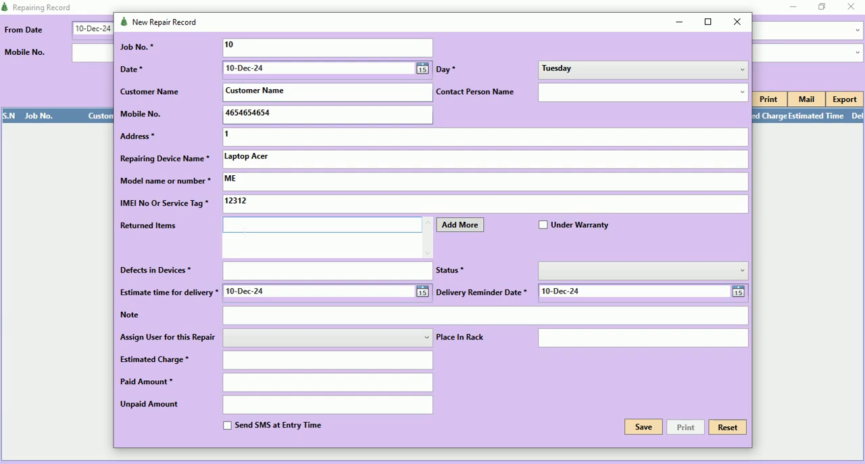
text(Charger and Cabel)
key(BackSpace)
key(BackSpace)
click(545, 225)
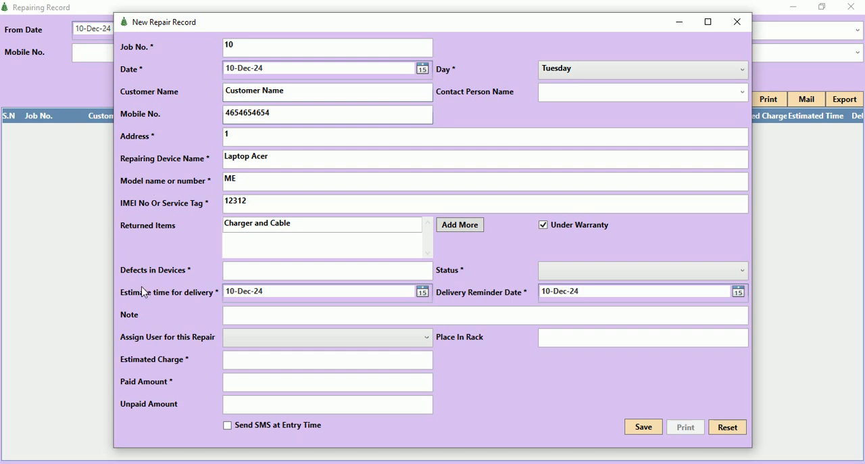
Enter "Start Problem" as the device defect and set the repair status to In Queue.
click(256, 273)
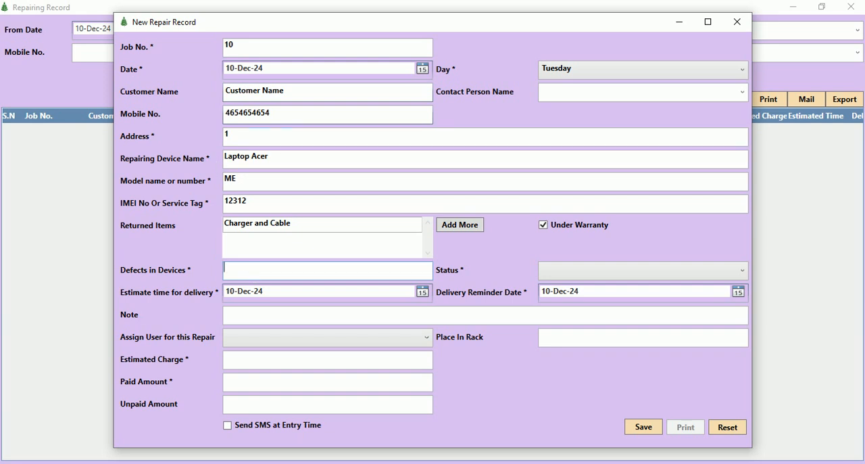
text(Start Problem)
click(574, 274)
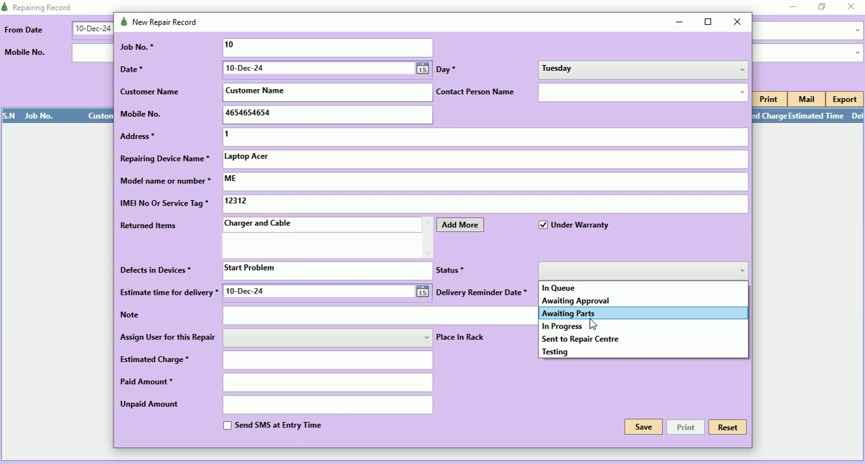
click(336, 313)
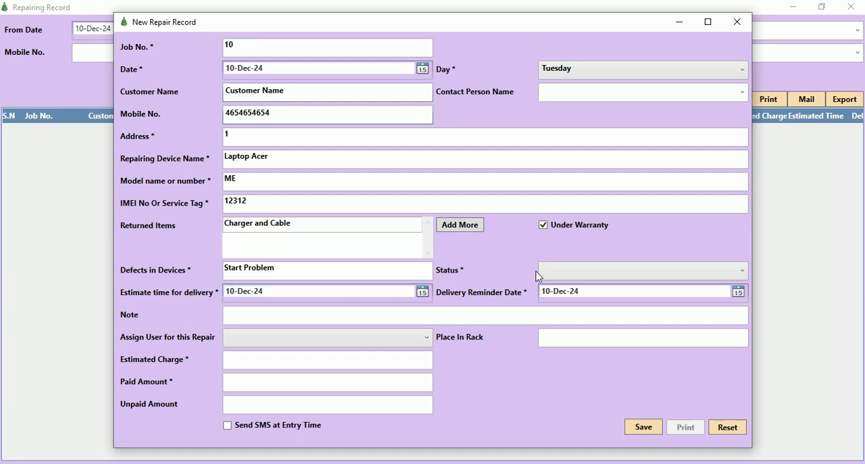
click(579, 273)
click(561, 287)
Set the estimated delivery date to 15-Dec-24 and the delivery reminder date to 14-Dec-24.
click(422, 292)
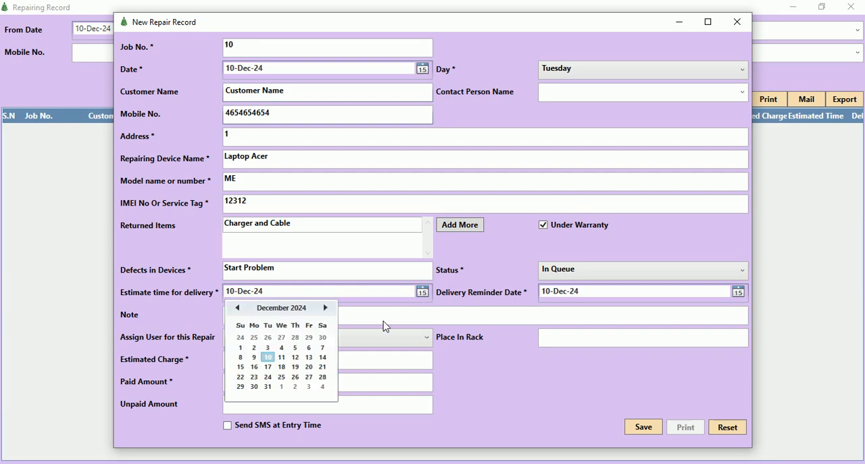
click(241, 367)
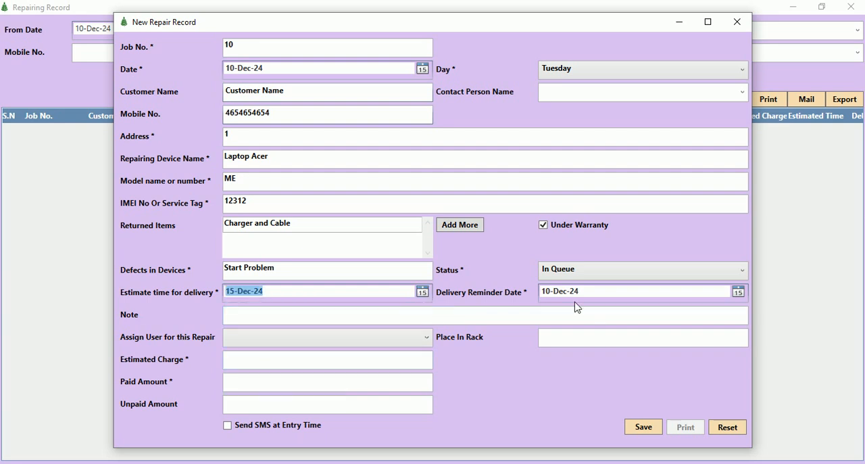
click(742, 293)
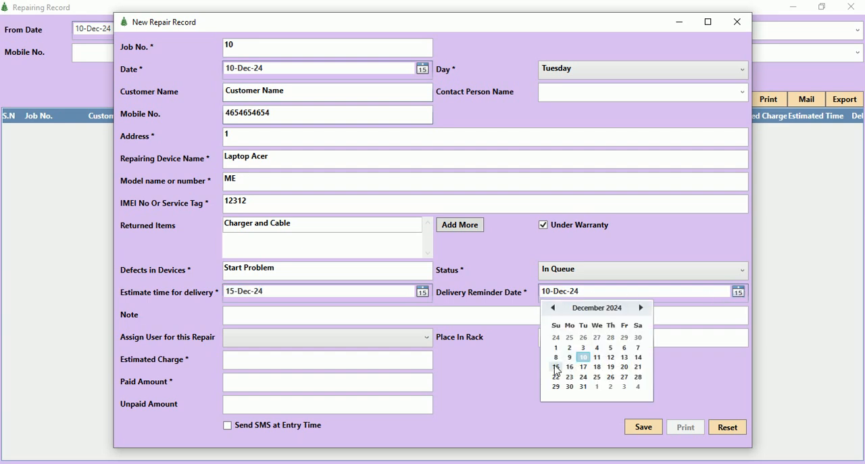
click(638, 358)
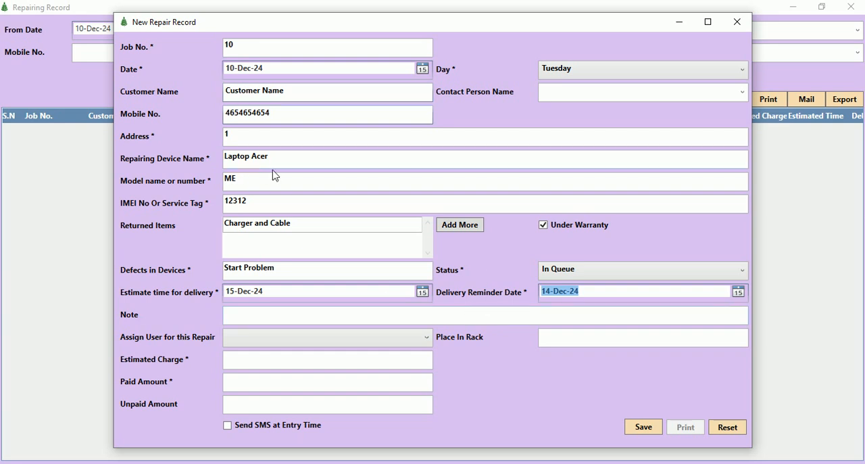
Leave the note empty and assign Staff 1 to this repair.
click(252, 319)
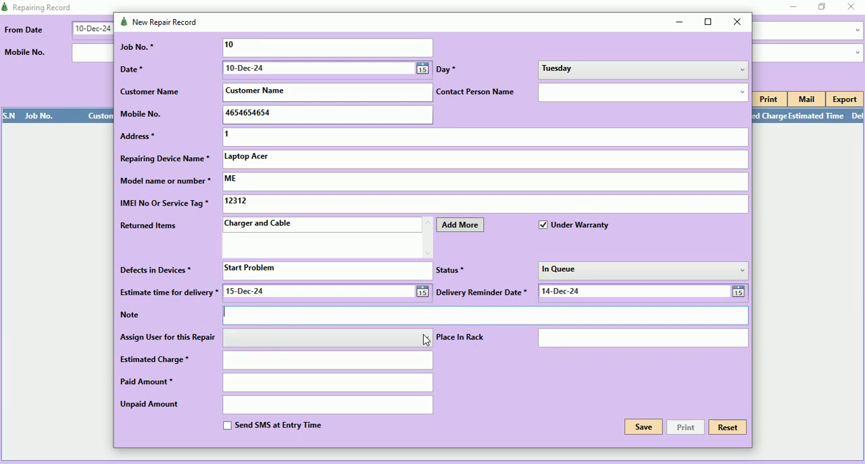
click(350, 338)
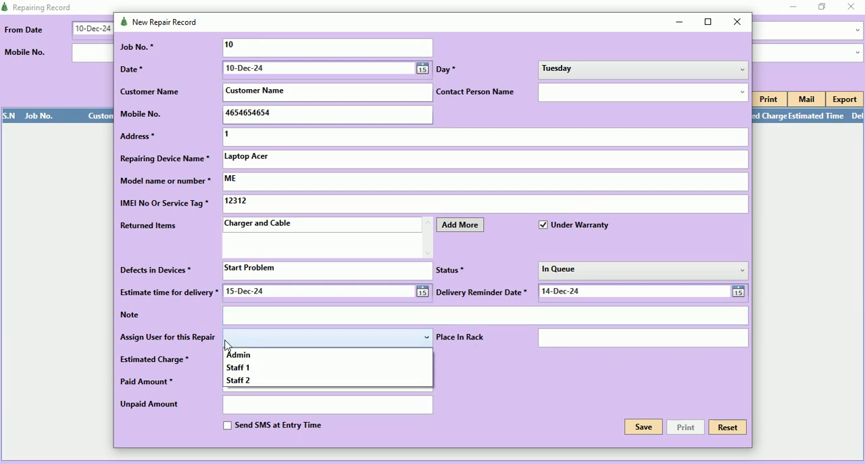
click(255, 368)
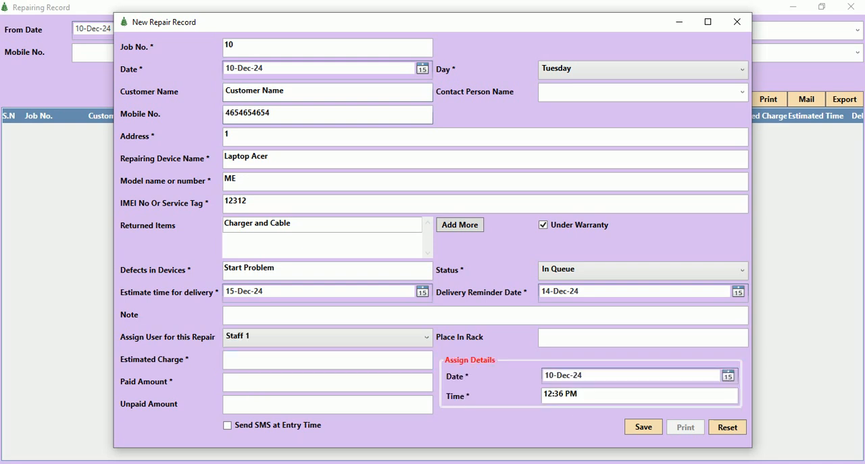
Enter an estimated charge of 2000 and a paid amount of 200, and save the repair record.
click(571, 340)
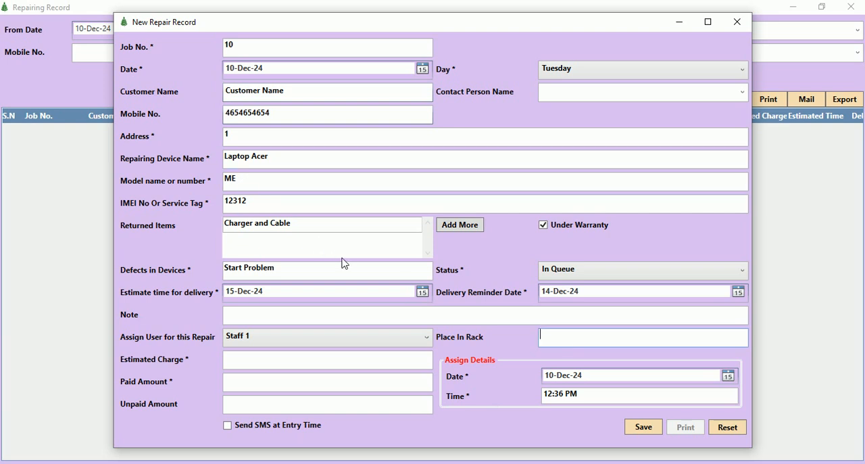
key(Tab)
text(2000)
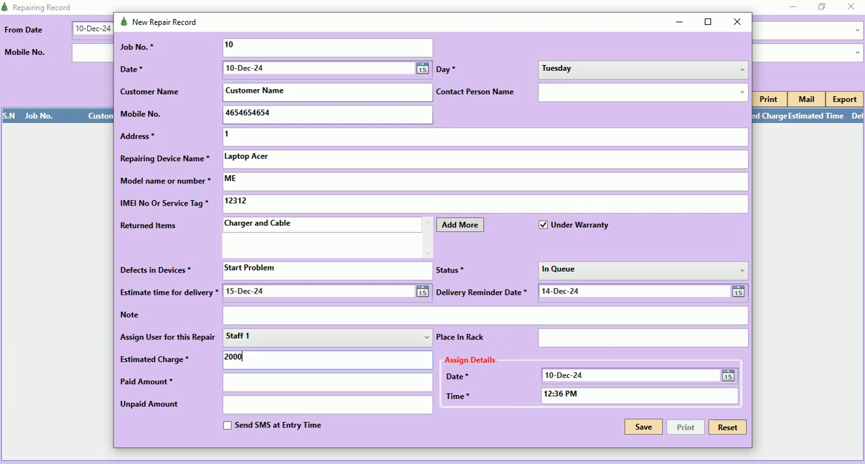
key(Tab)
text(200)
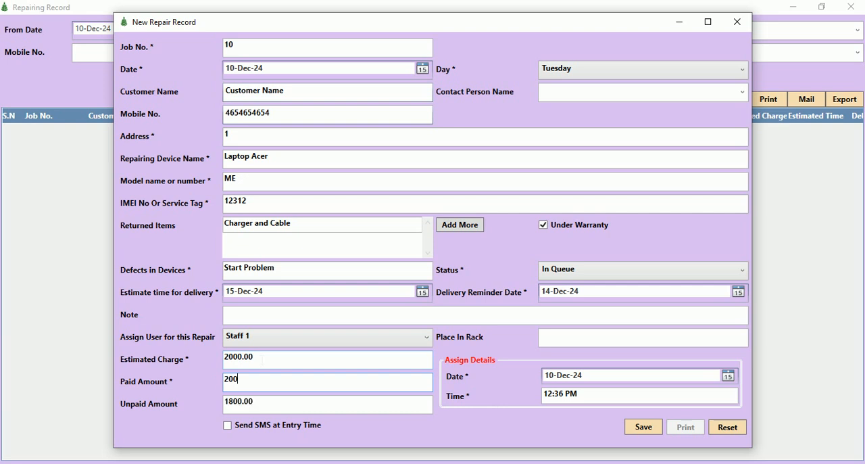
key(Tab)
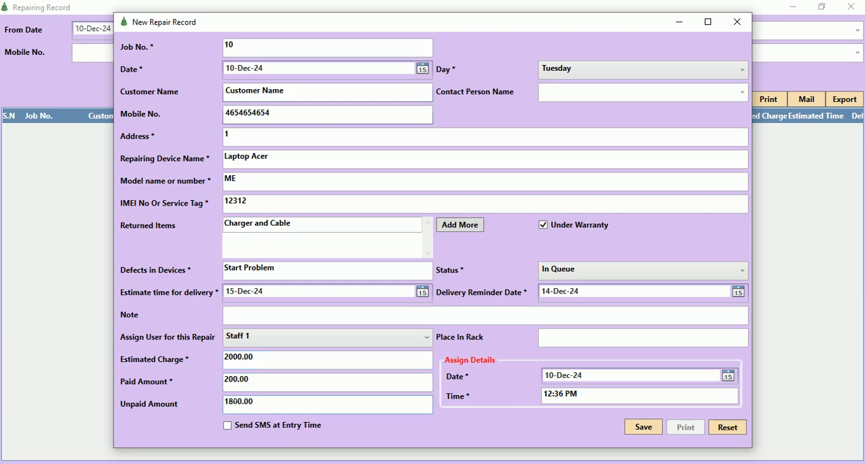
click(649, 428)
key(Return)
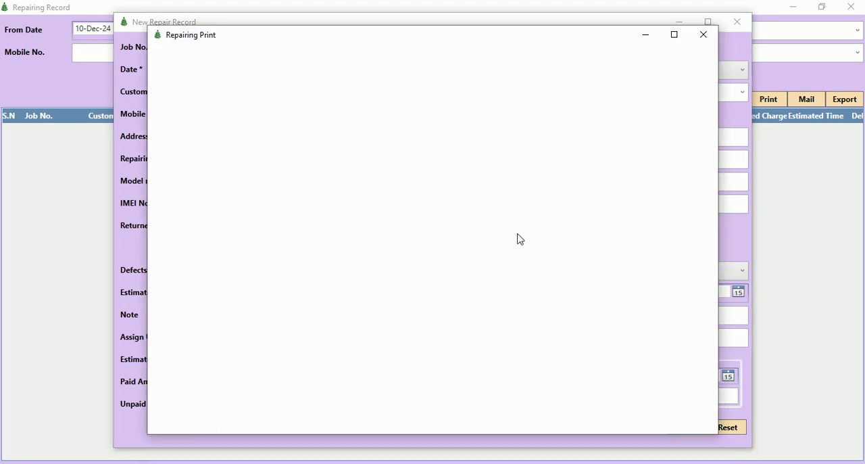
Review the repair receipt preview at full size, and close it together with the repair record form.
click(674, 34)
scroll(568, 270, down, 1)
scroll(569, 269, down, 1)
scroll(566, 282, up, 1)
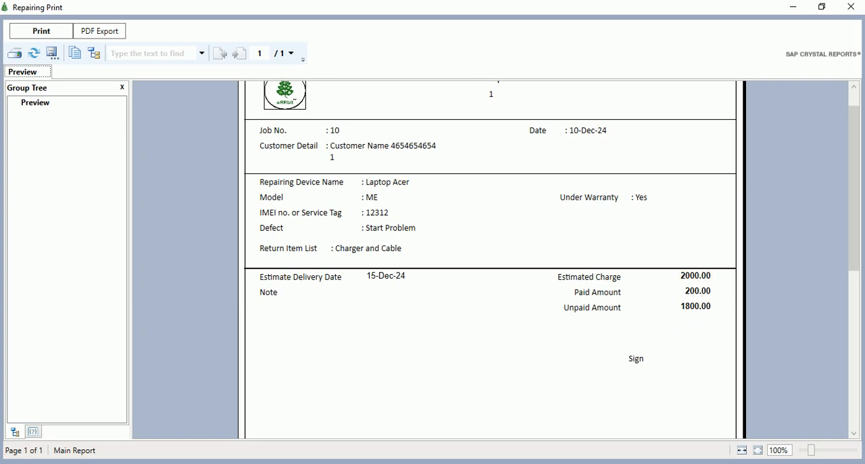
click(851, 7)
click(737, 21)
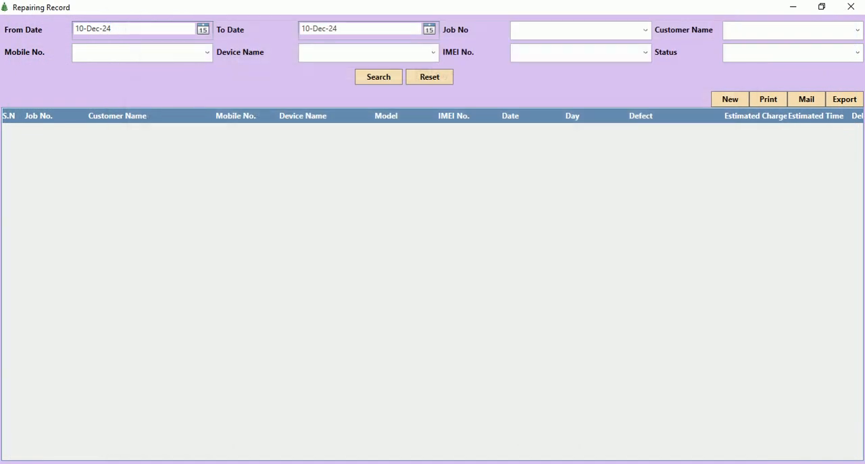
Search the repair records for 10-Dec-24, review the full entry and the status filter choices, and close the list.
click(385, 79)
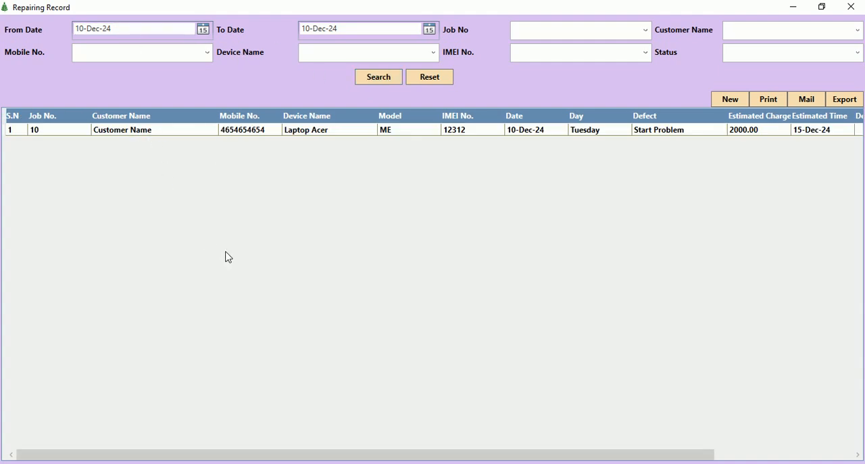
drag(233, 460, 385, 457)
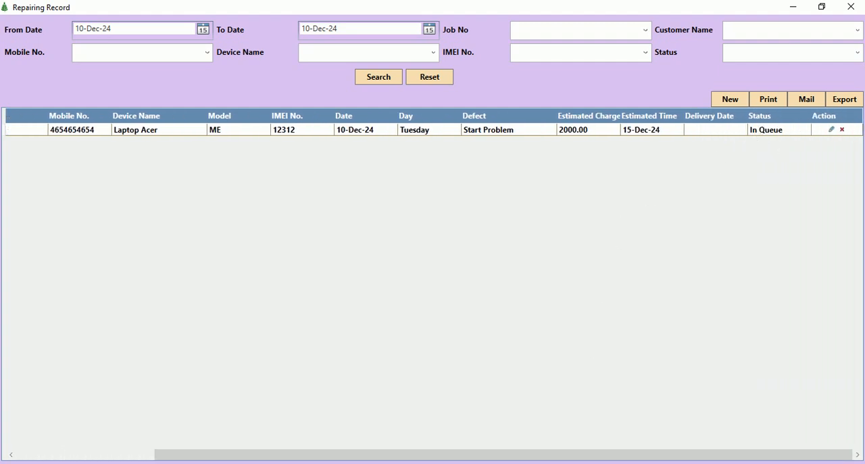
click(857, 52)
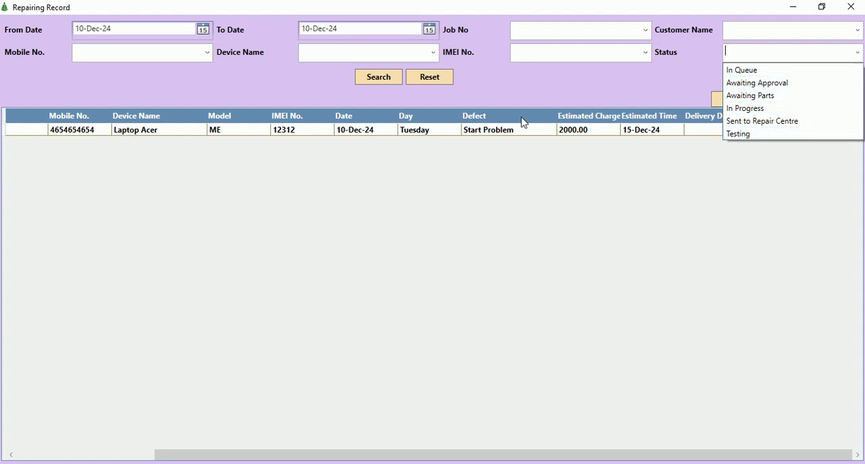
click(512, 257)
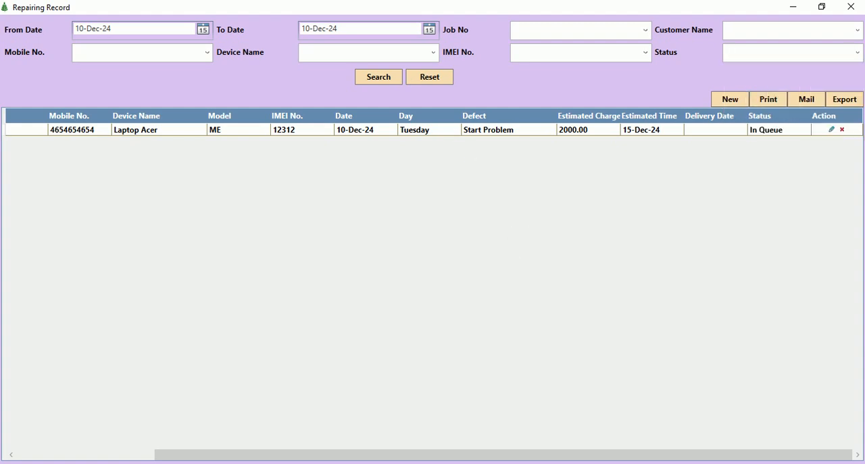
click(853, 7)
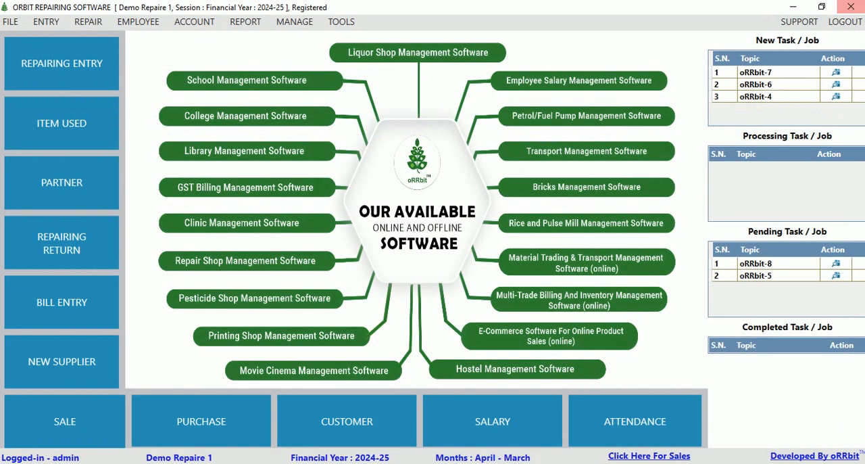
Start a new Item Used for Repairing entry from the repair functions.
click(88, 23)
click(113, 53)
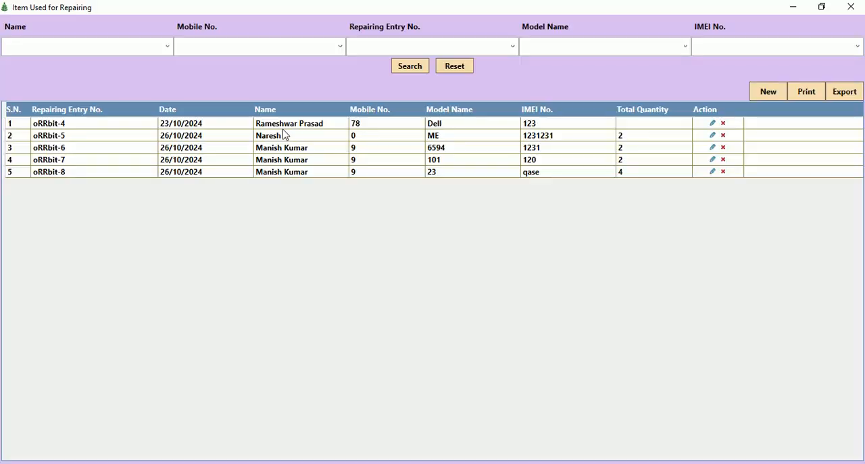
click(769, 93)
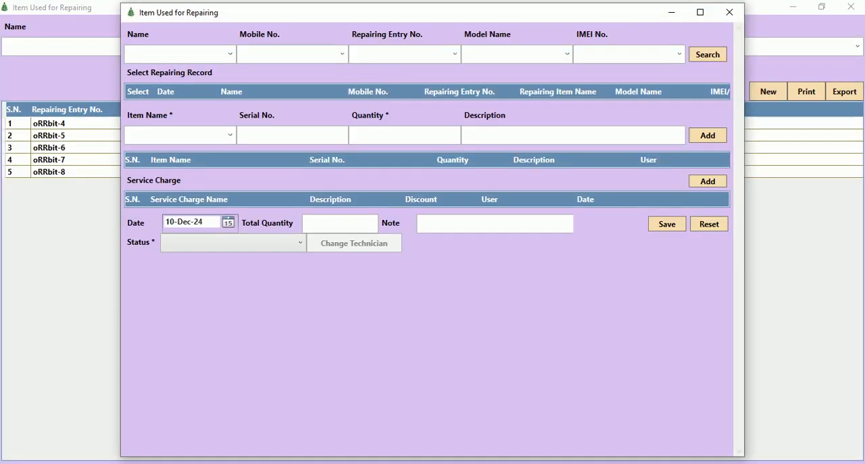
Search for the Laptop Acer repair by its repairing entry number and select its record.
click(457, 58)
click(367, 70)
click(708, 55)
click(144, 104)
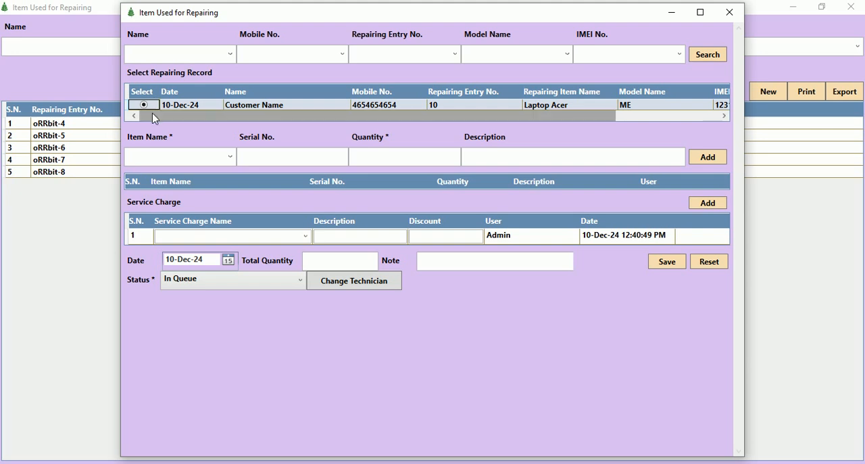
View the full details of the selected Laptop Acer repair, check the recorded defect, and close the details.
click(231, 157)
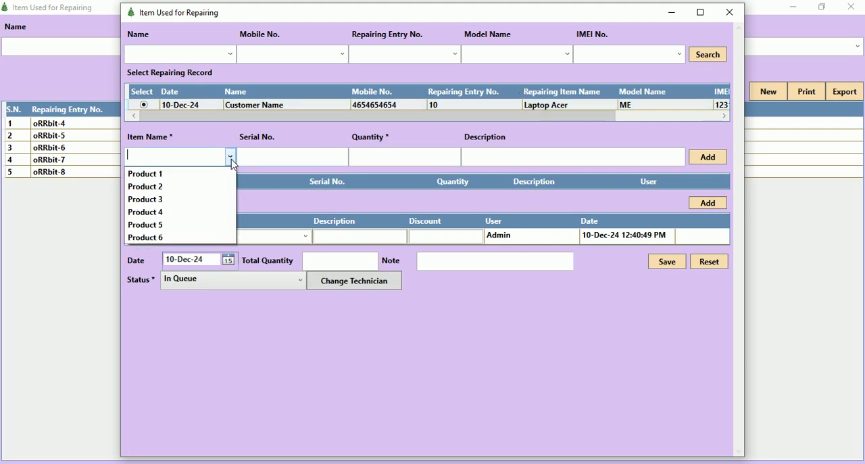
click(599, 122)
drag(616, 118, 721, 116)
click(711, 106)
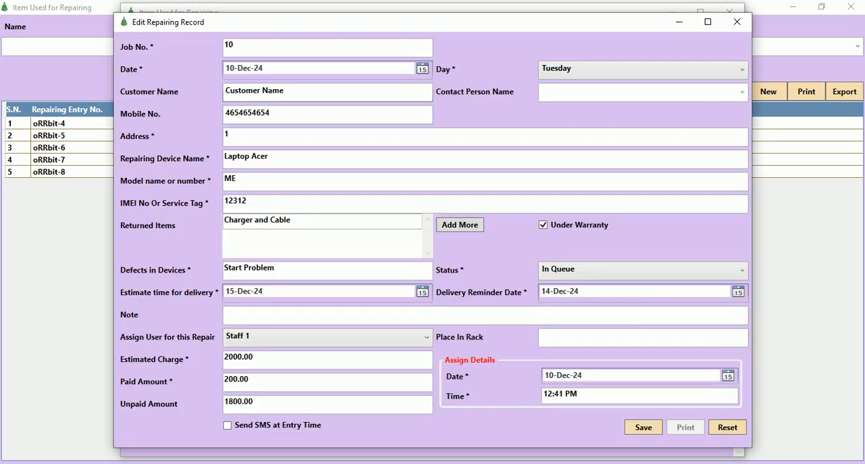
drag(284, 269, 207, 278)
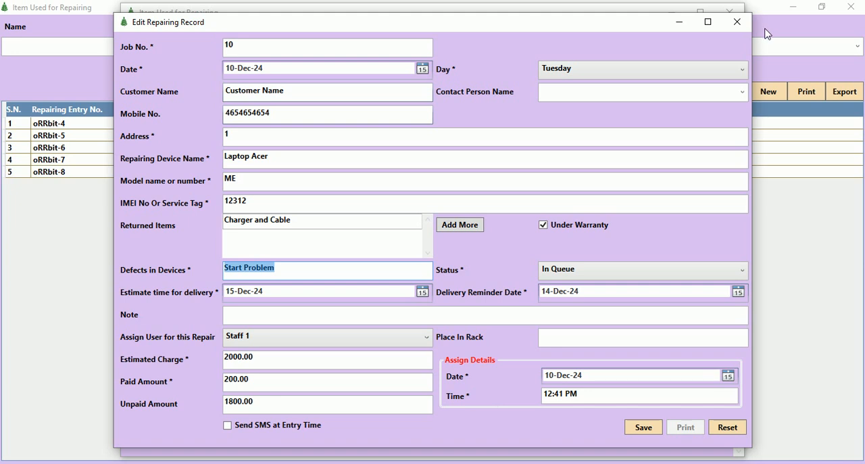
click(737, 22)
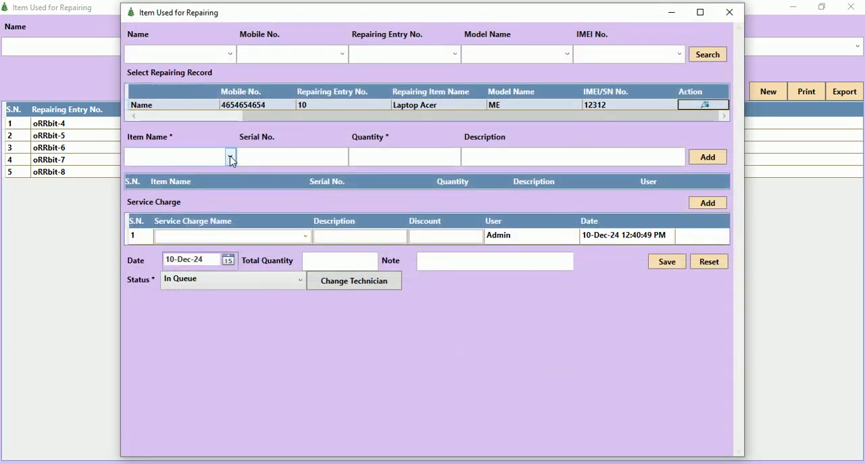
Set the name of the first service charge line to Service.
click(305, 235)
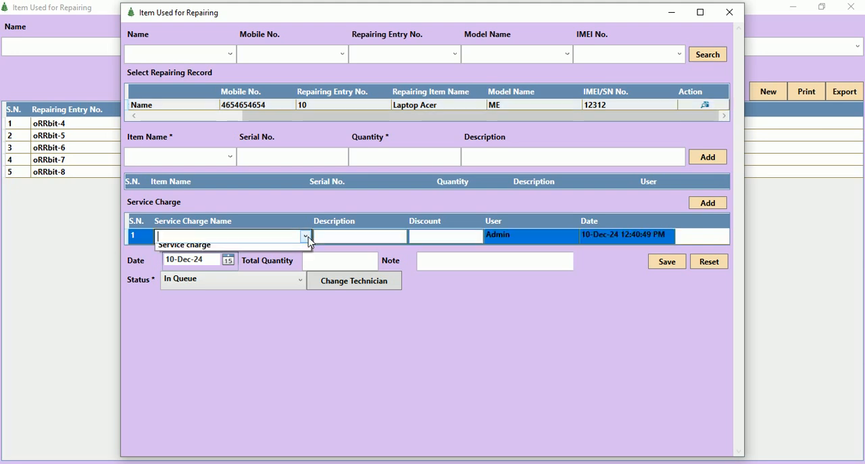
click(238, 239)
text(Service)
key(Tab)
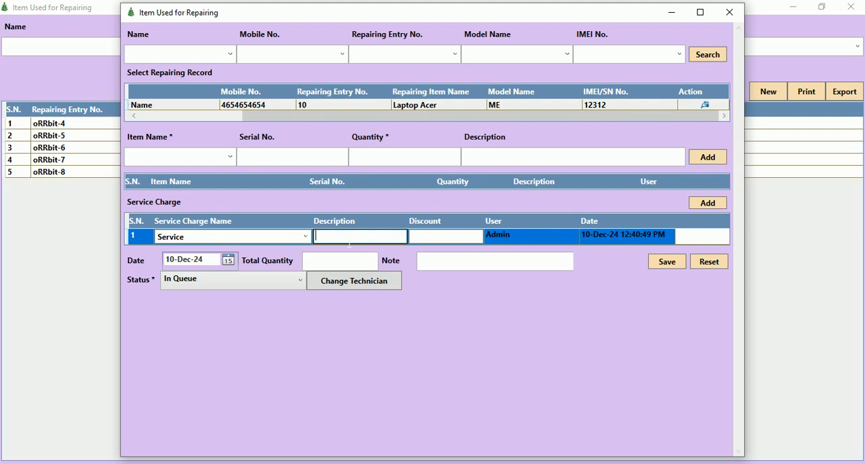
Add Product 1 with a quantity of 1 to the items used for the repair.
click(231, 157)
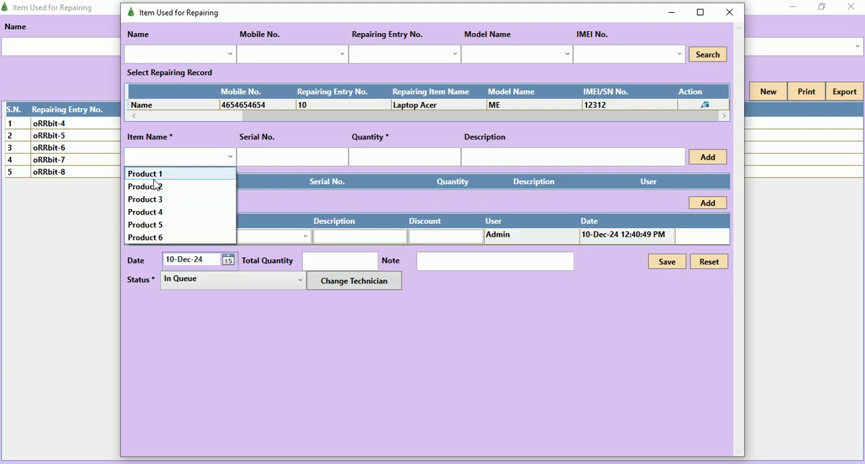
click(149, 176)
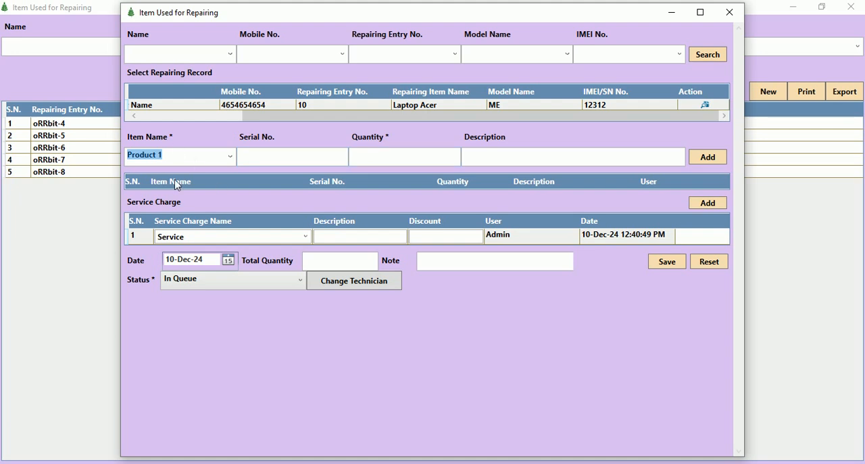
click(417, 165)
text(1)
key(Tab)
click(254, 164)
click(698, 161)
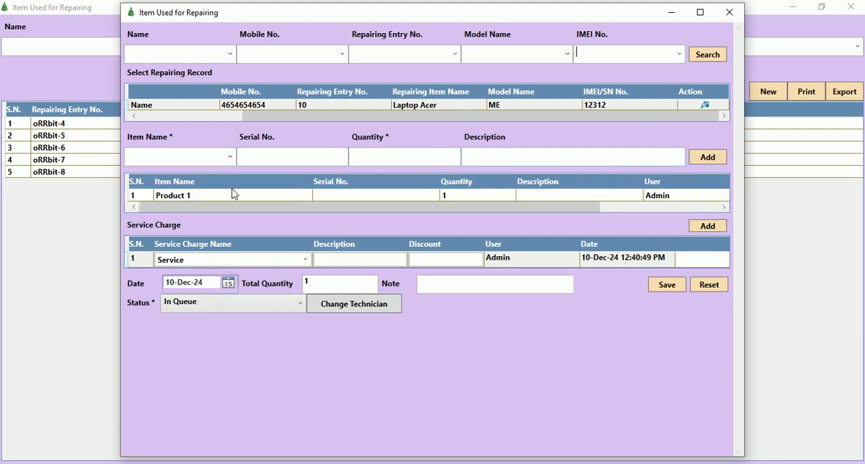
Add Product 2 with a quantity of 1 to the items used and set the repair status to In Progress.
click(230, 157)
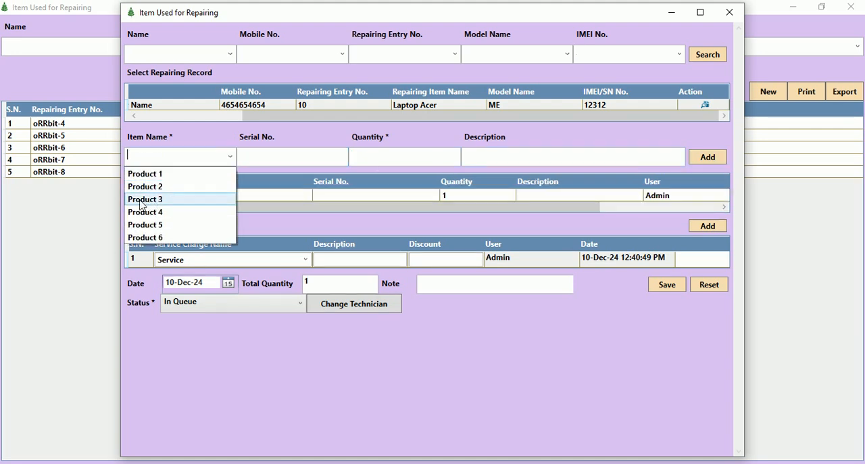
click(154, 186)
key(Tab)
key(Tab)
text(1)
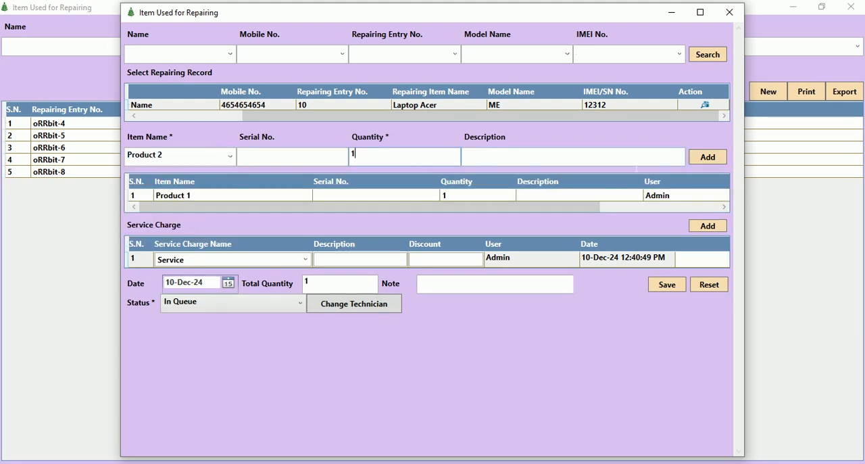
click(704, 158)
click(233, 316)
click(179, 372)
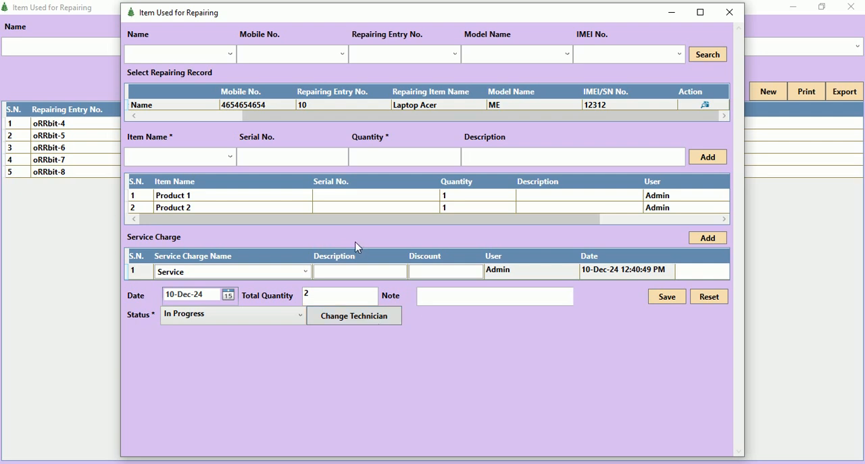
View the repair's previously assigned technician and the list of selectable new technicians, and close the technician change without assigning anyone.
click(360, 319)
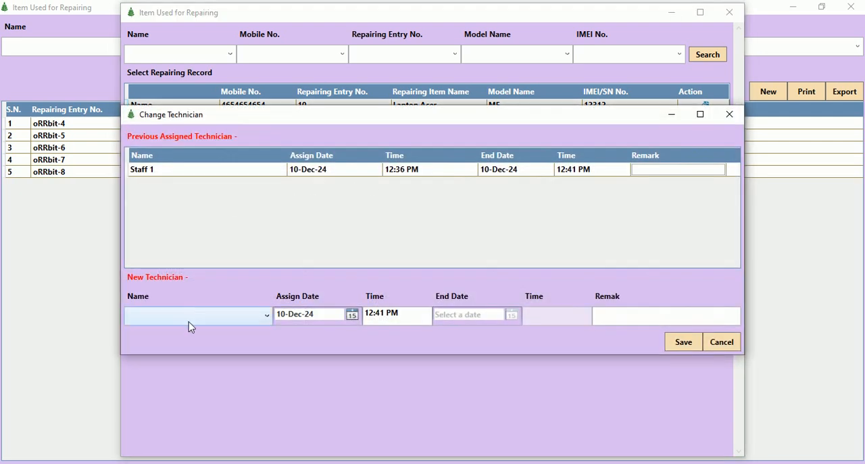
click(189, 325)
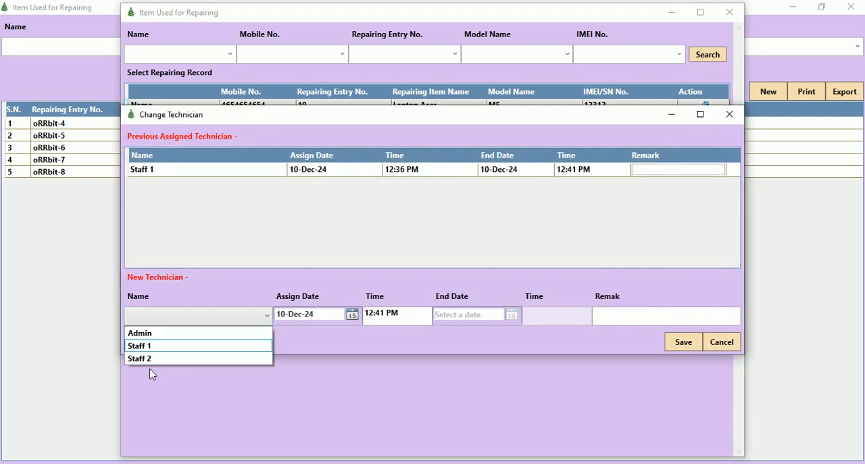
click(730, 116)
click(730, 116)
Save the items used for the Laptop Acer repair, select its entry in the list, and close the list.
click(667, 296)
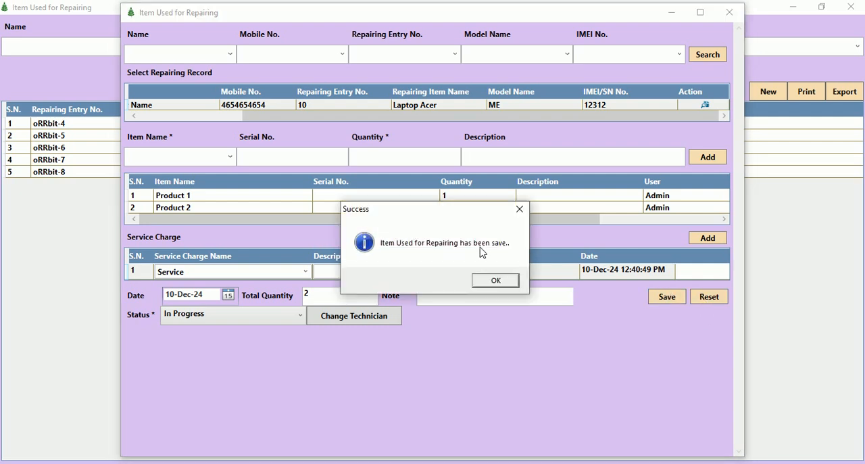
click(495, 280)
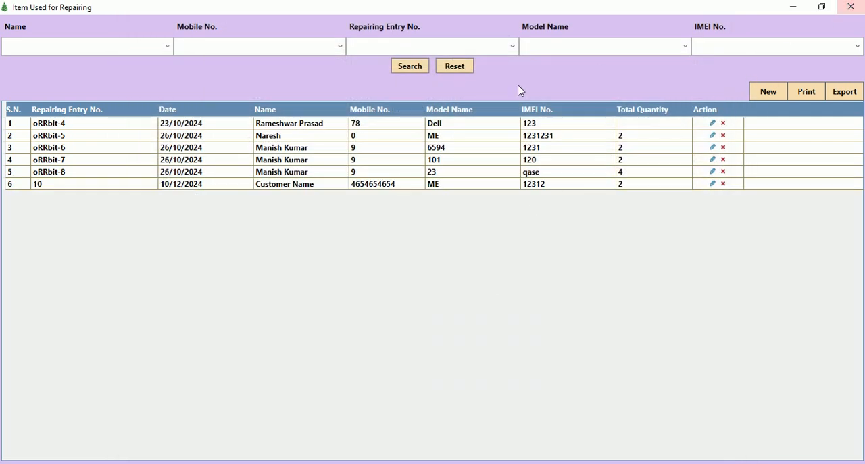
click(123, 186)
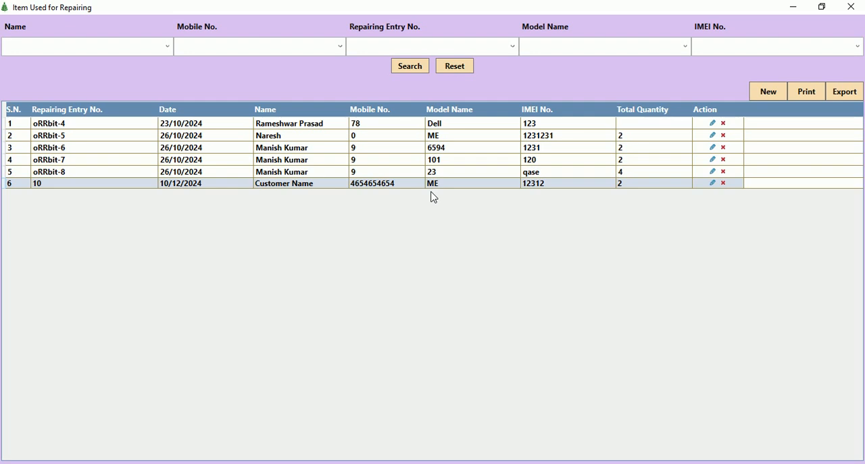
click(851, 7)
Open the repair bill records and start a new bill.
click(88, 22)
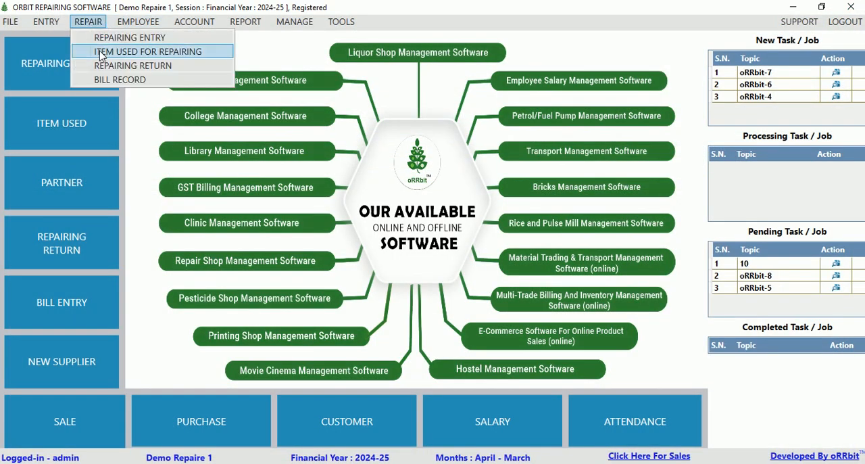
click(124, 81)
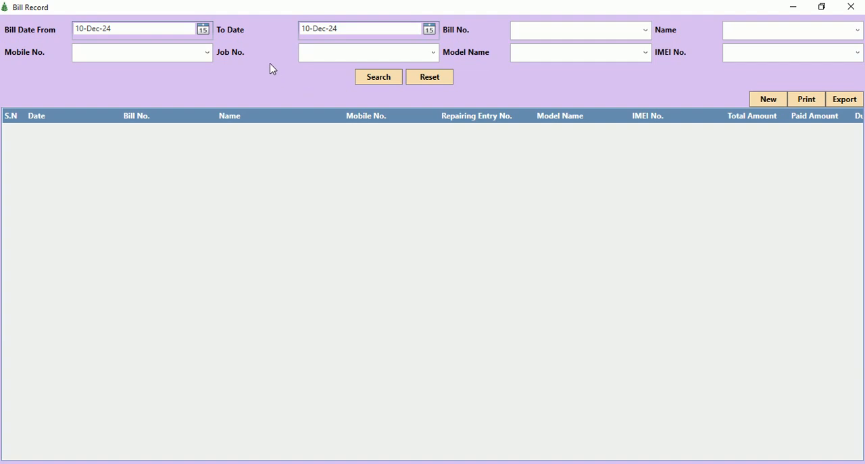
click(764, 98)
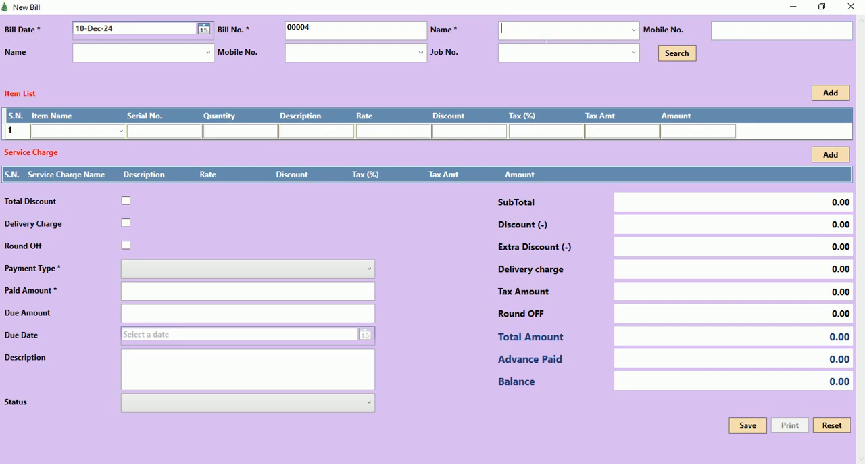
Search for the Laptop Acer repair by its job number, select its record for the bill, and check its estimate and paid amount.
click(768, 38)
click(172, 48)
click(638, 54)
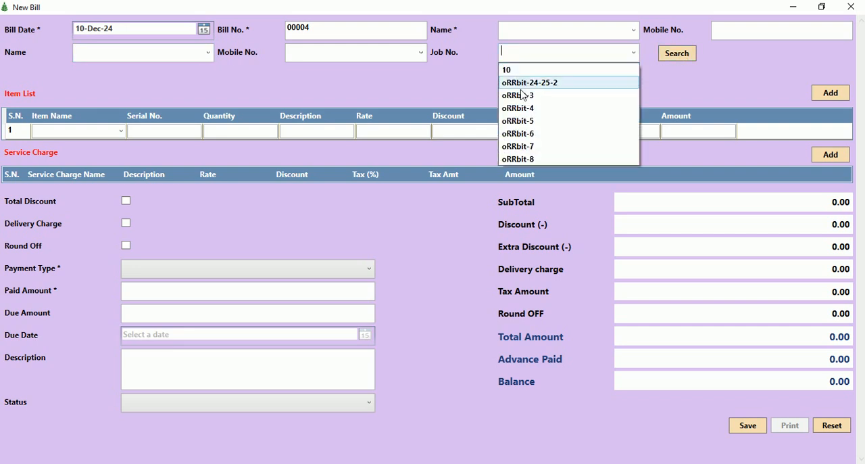
click(515, 71)
click(684, 59)
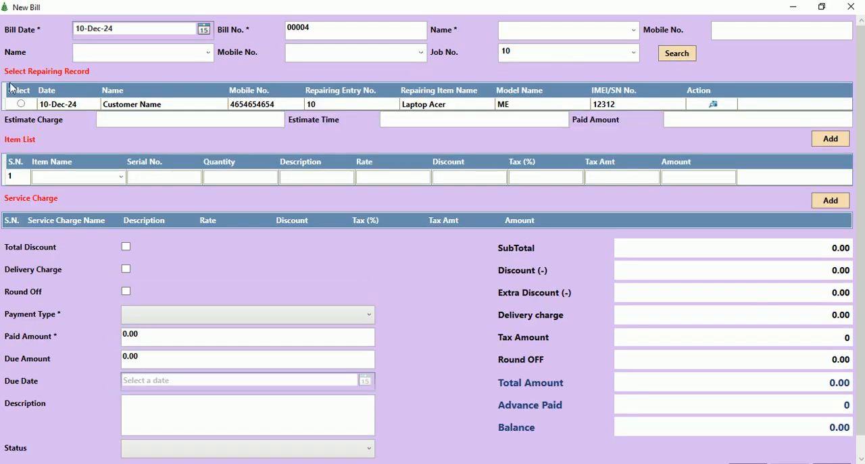
click(21, 103)
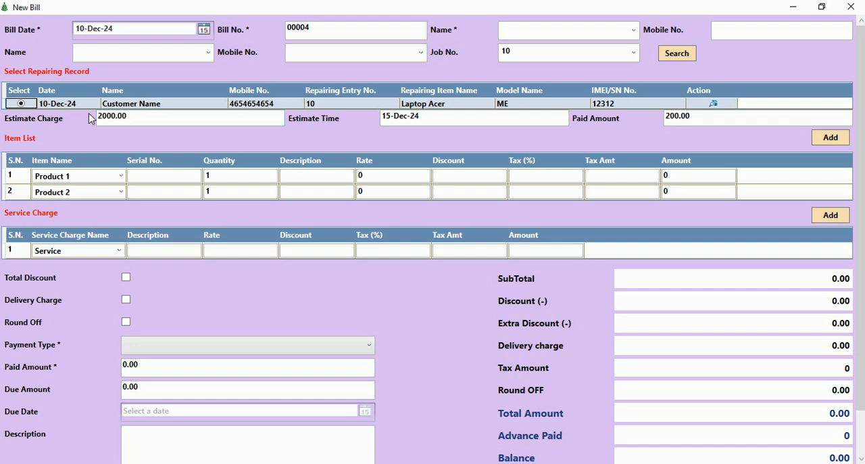
key(Tab)
key(Tab)
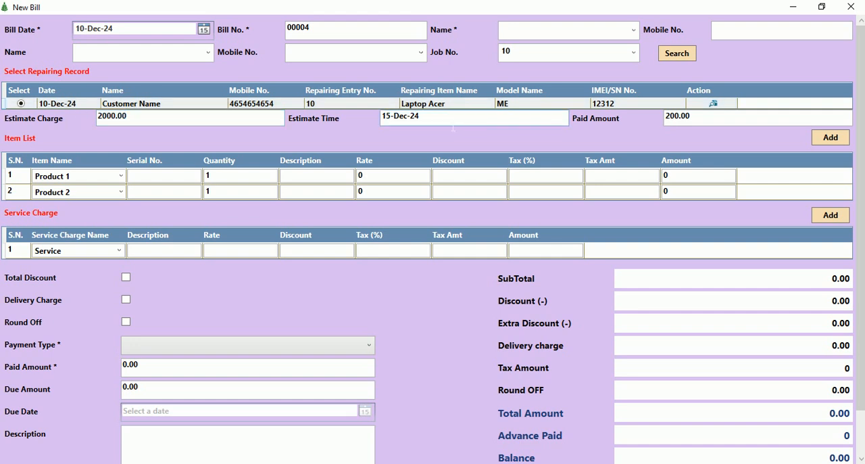
key(Tab)
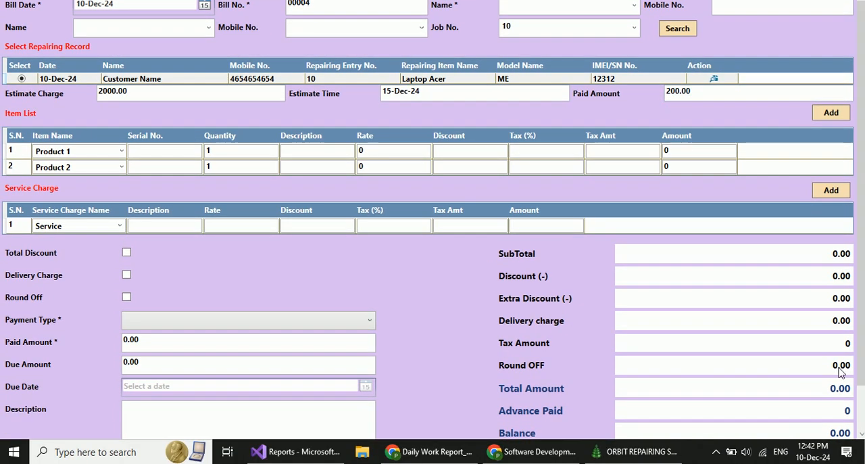
Set the rate of Product 1 in the bill's item list to 1000, leaving its serial number, description, discount and tax empty.
scroll(794, 360, down, 2)
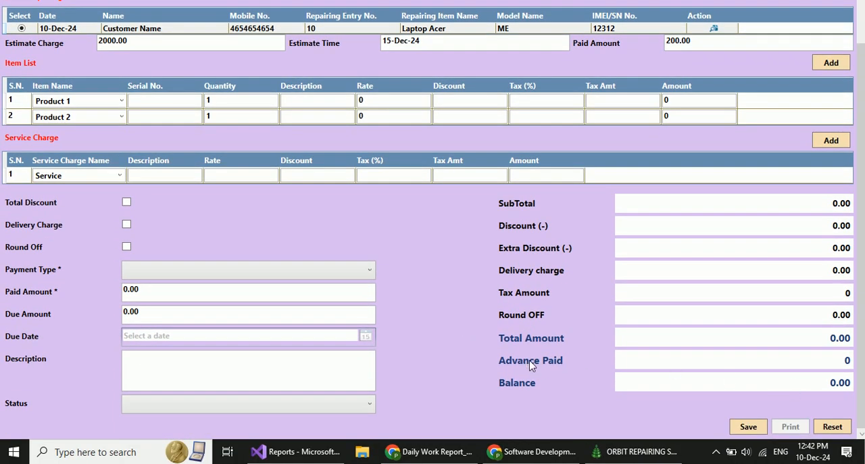
scroll(55, 104, up, 1)
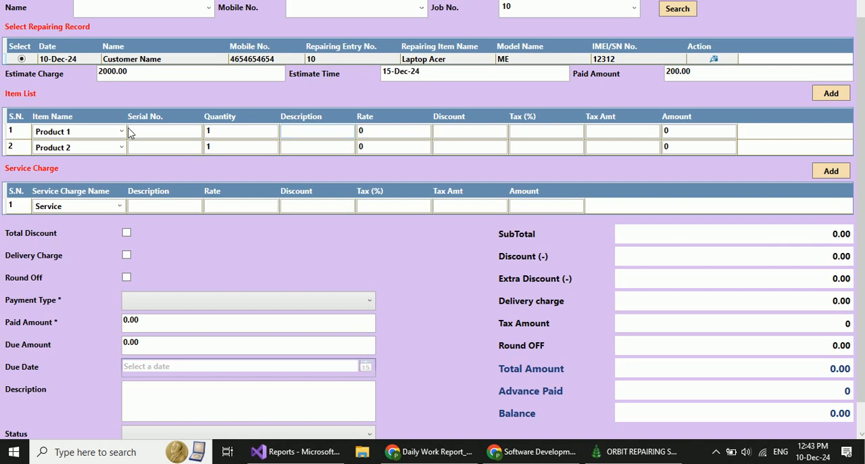
click(163, 135)
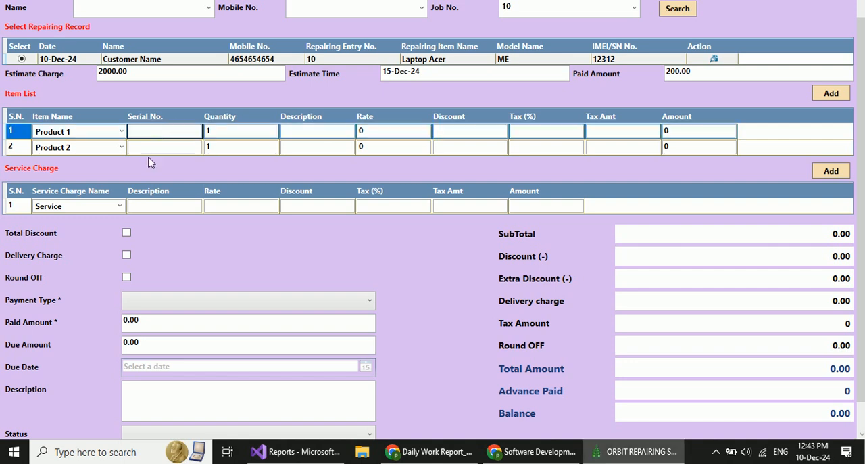
click(157, 146)
click(307, 134)
click(310, 146)
click(389, 133)
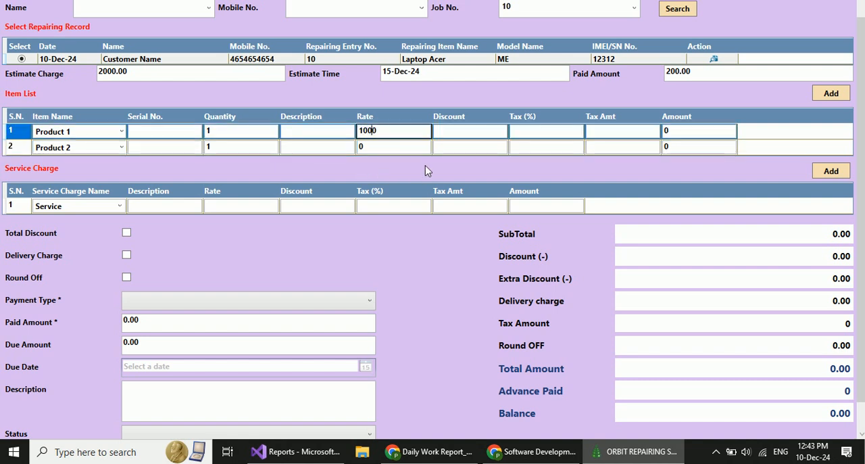
key(Tab)
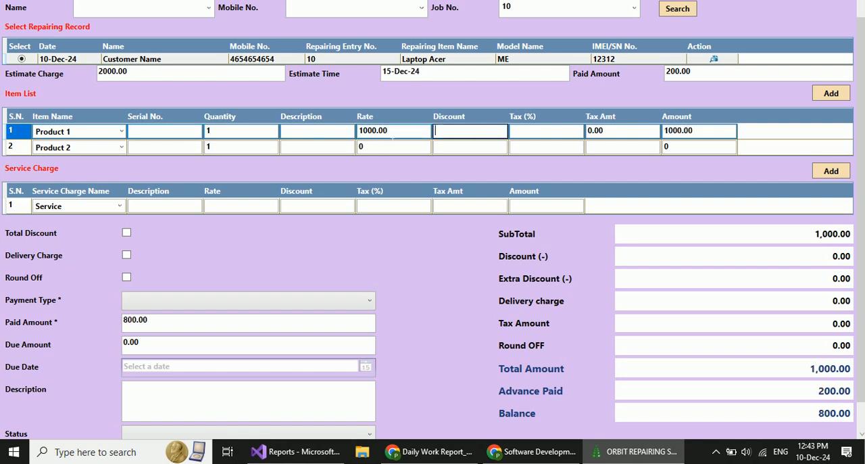
click(517, 134)
click(463, 135)
Set the rate of Product 2 in the bill's item list to 500.
click(379, 150)
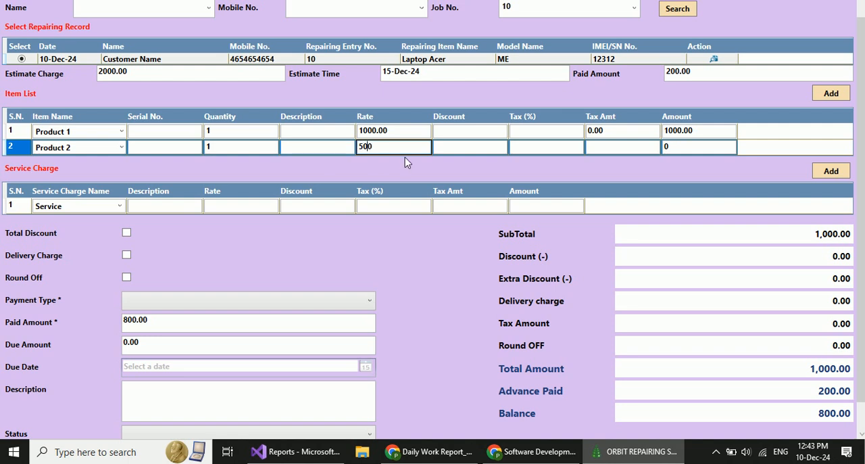
text(50)
key(Tab)
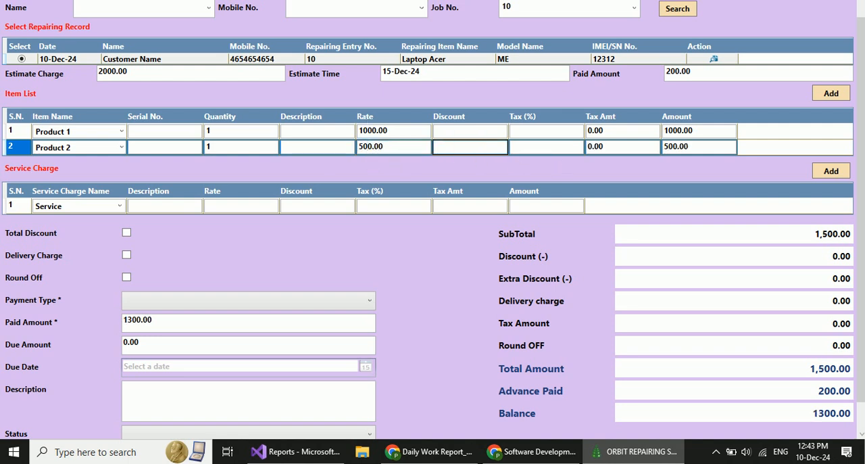
Set the rate of the Service line in the bill's service charges to 500.
click(80, 211)
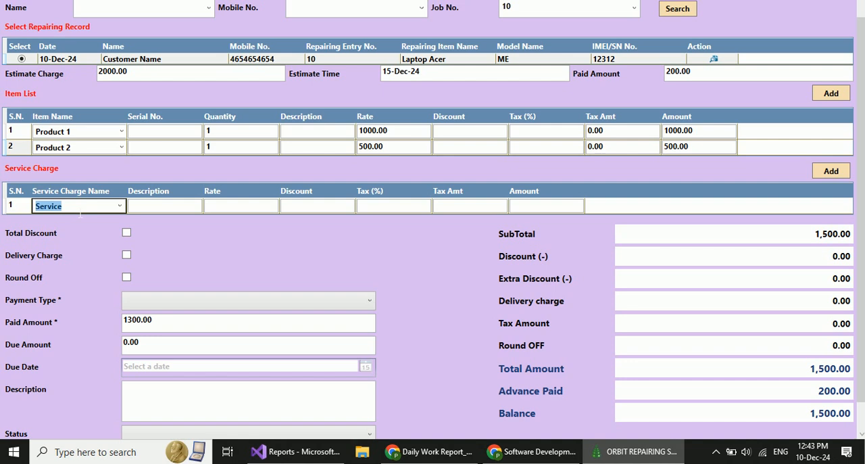
key(Tab)
key(Tab)
text(50)
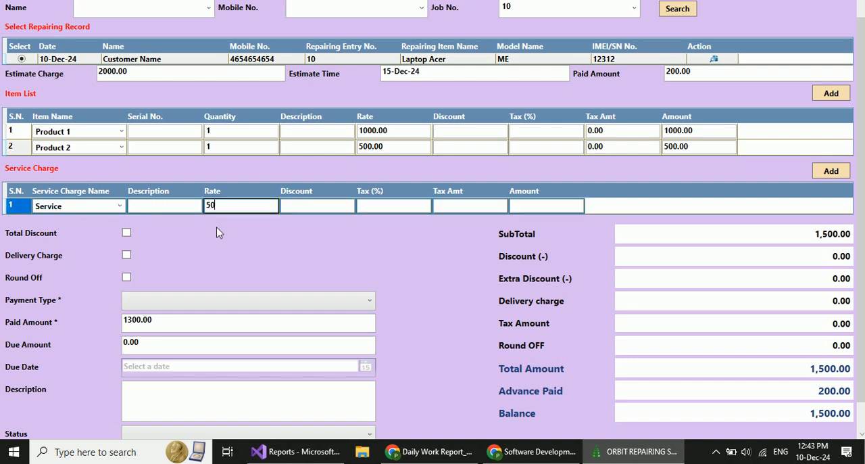
text(0)
key(Tab)
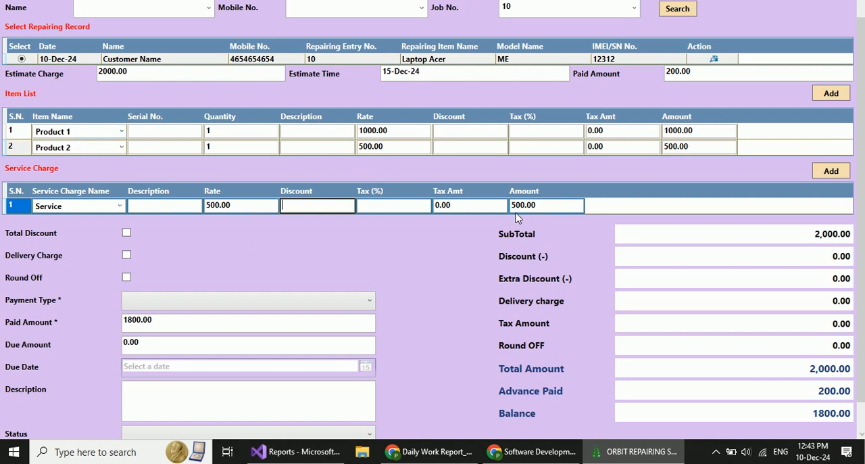
Try the total discount and delivery charge options of the bill and switch both off again.
click(859, 258)
drag(862, 272, 862, 331)
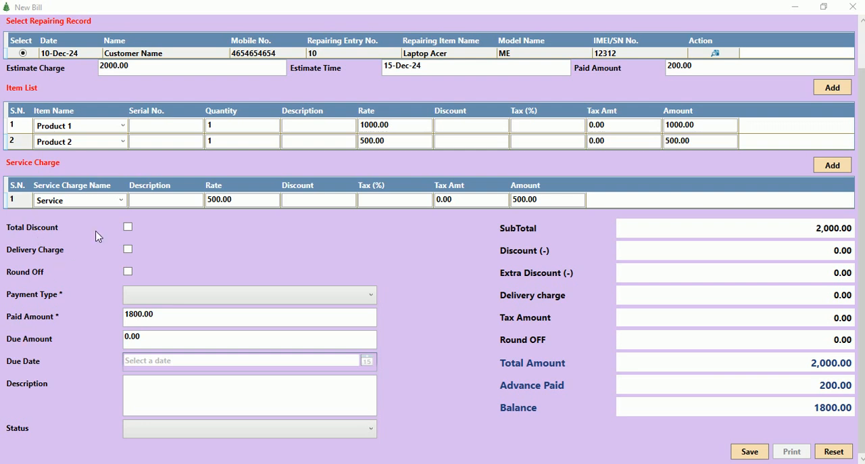
click(127, 228)
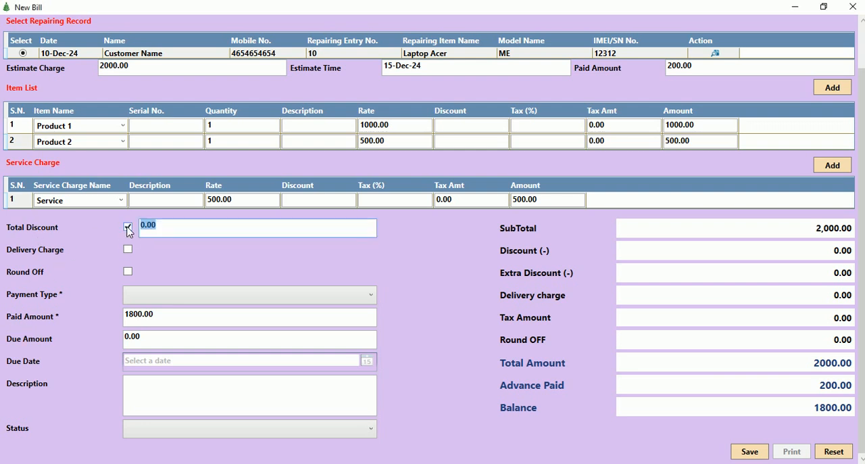
click(128, 228)
click(128, 250)
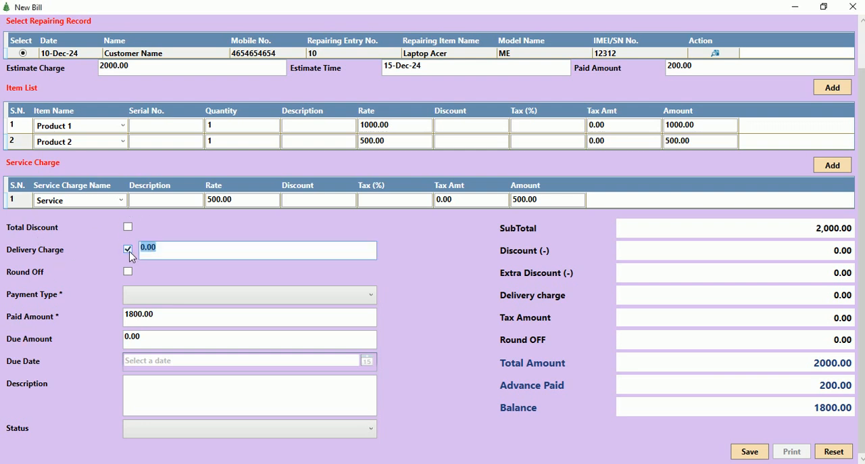
click(128, 251)
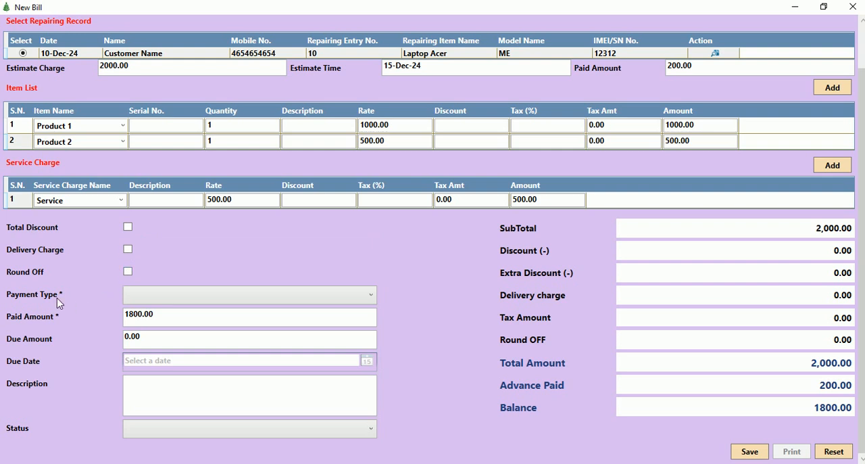
Set the bill's payment type to Credit with a due date of 12-Dec-24.
click(163, 299)
click(148, 312)
click(163, 302)
click(145, 324)
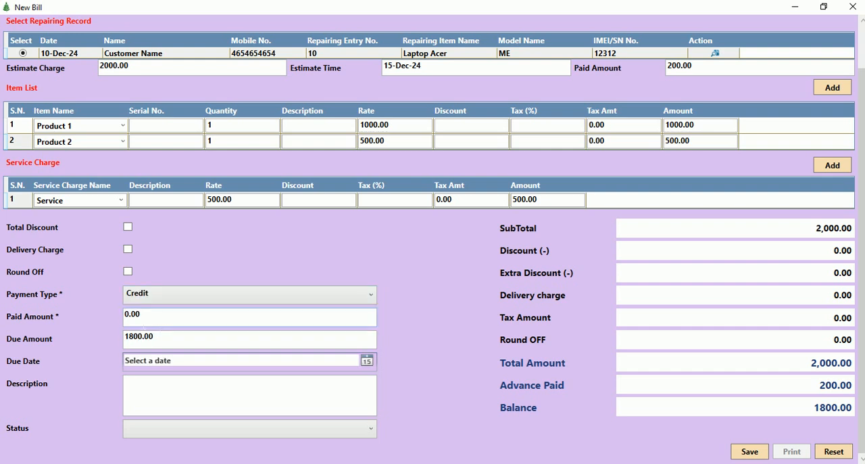
click(367, 361)
click(195, 426)
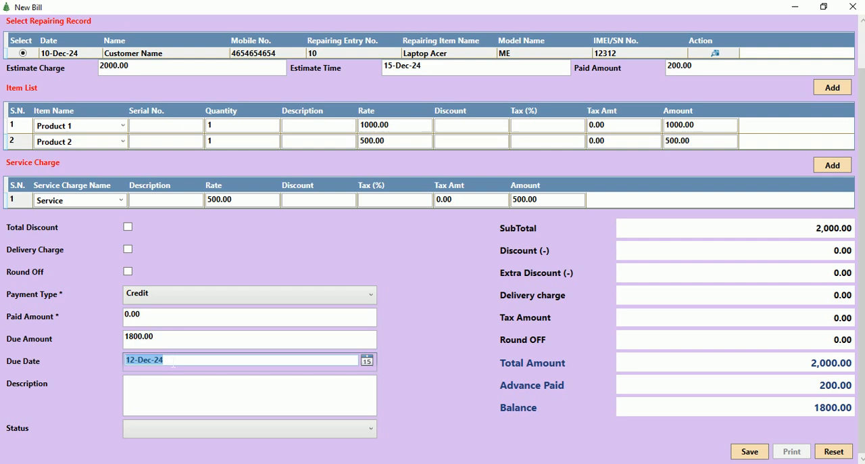
key(Tab)
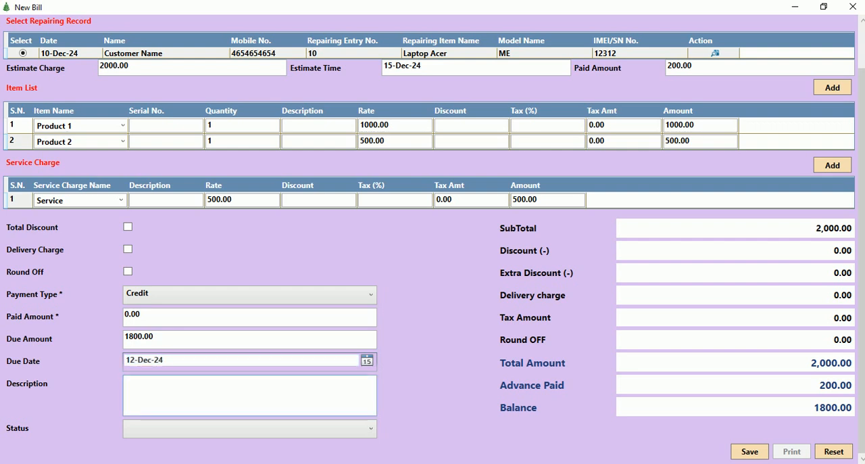
Set the status on the bill to Delivered.
click(152, 429)
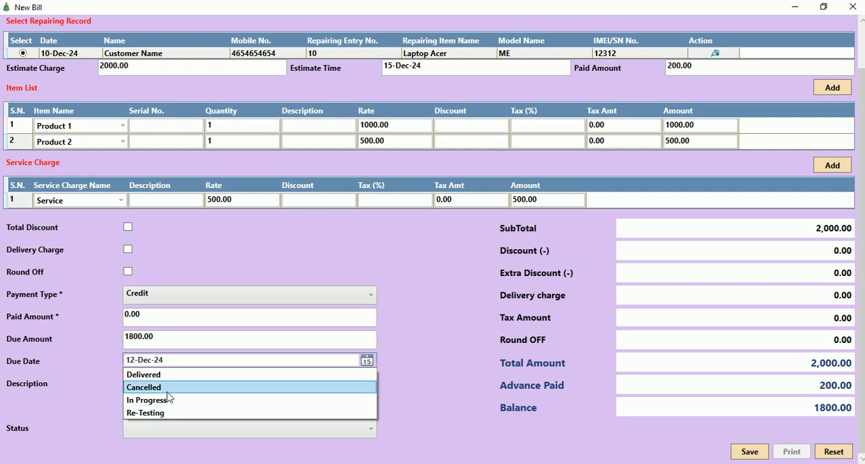
click(169, 375)
scroll(453, 395, down, 1)
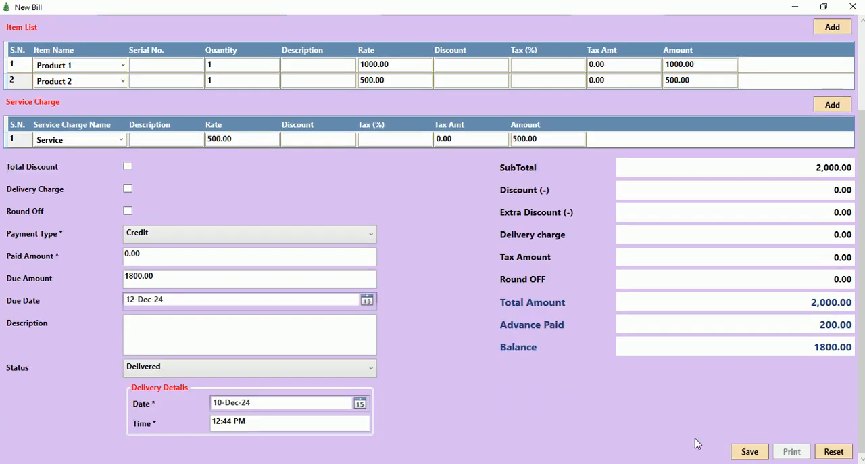
Save the bill and open its print preview at full window size.
click(755, 453)
click(500, 280)
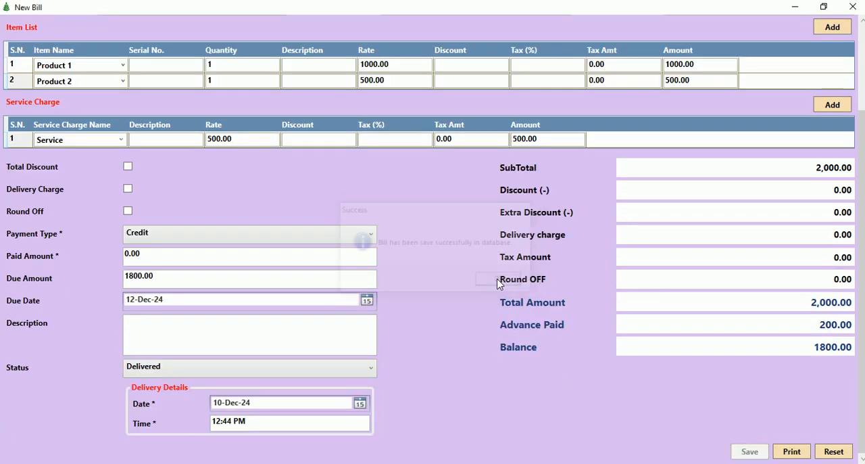
click(799, 455)
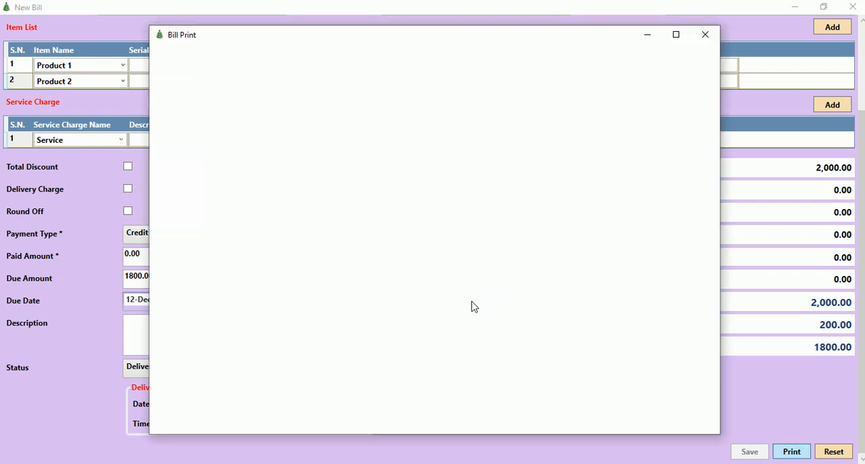
click(675, 33)
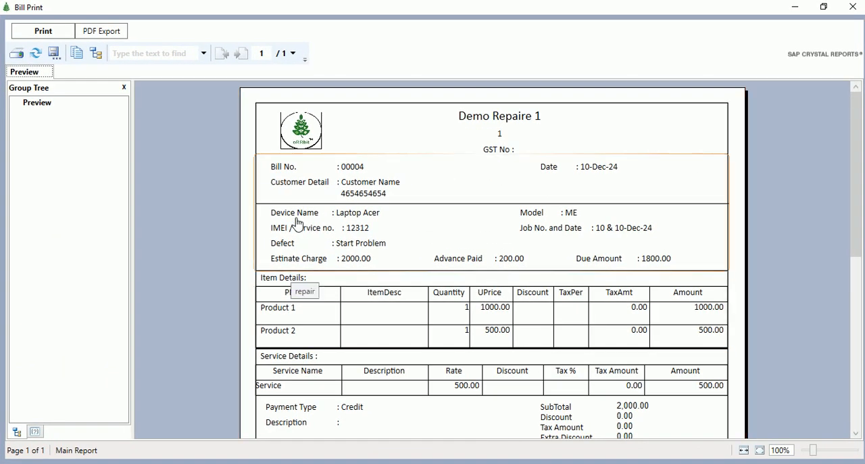
Look through the item details, service details and totals in the bill preview, and close the preview, bill and bill records.
scroll(354, 257, down, 3)
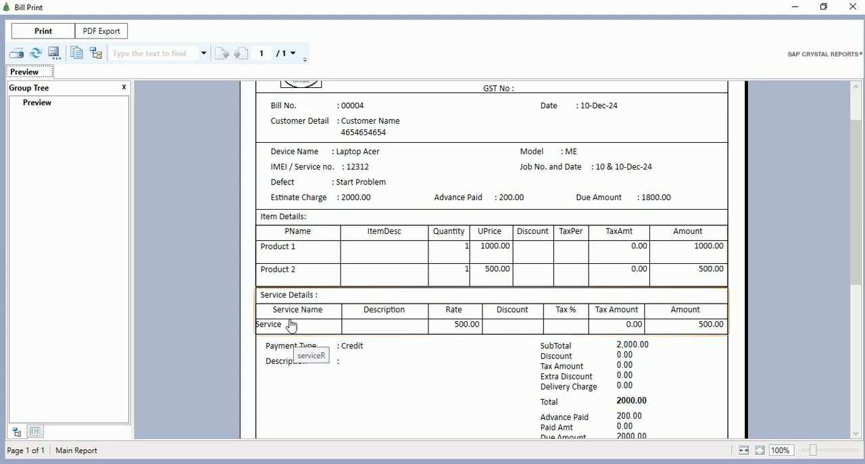
scroll(728, 347, down, 5)
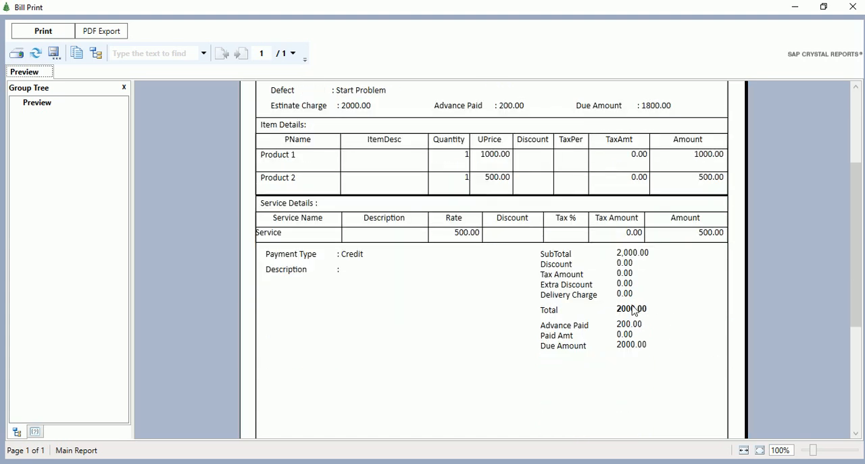
click(850, 12)
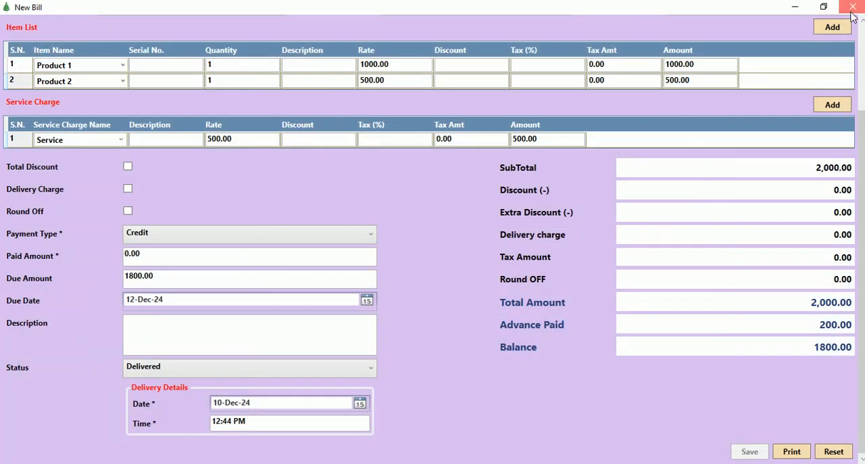
click(853, 9)
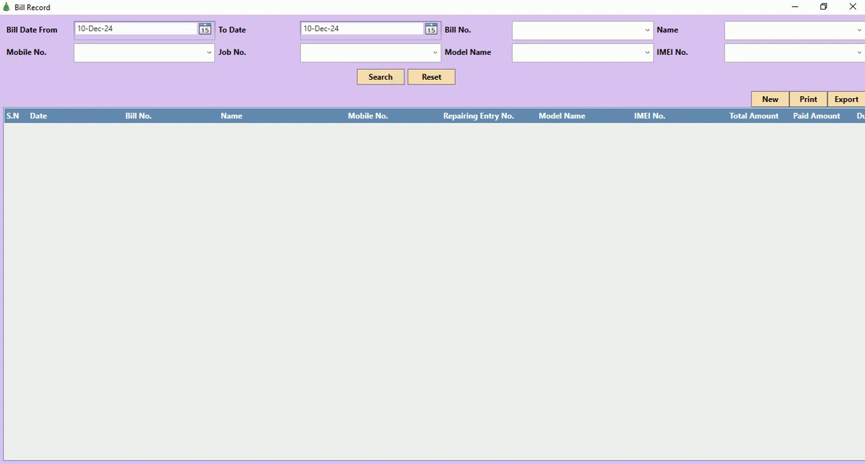
click(854, 7)
Start a new repairing return, look up the repairing entry, and select the Laptop Acer record.
click(90, 21)
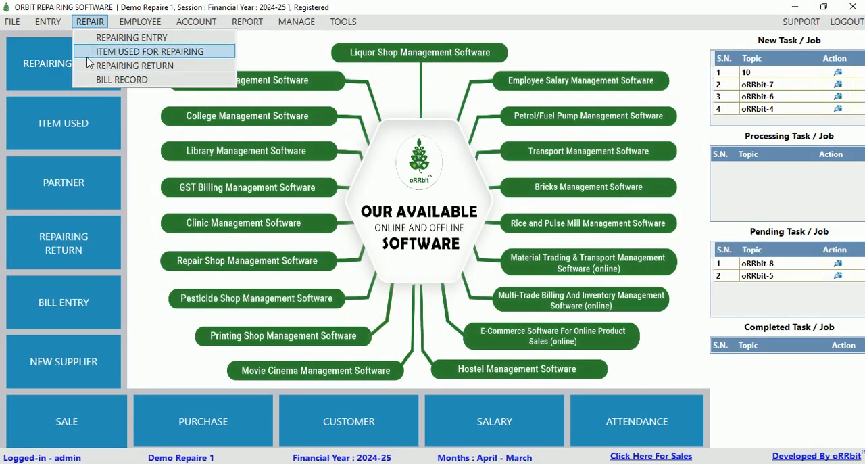
click(129, 65)
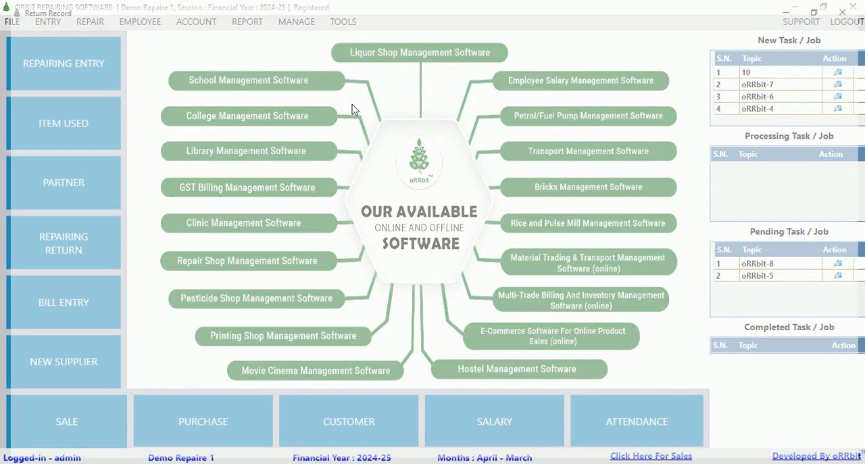
click(779, 101)
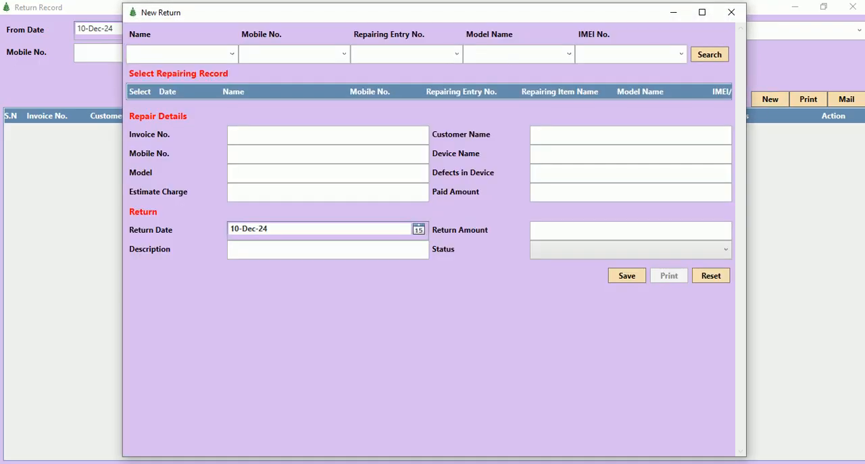
click(457, 53)
click(375, 69)
click(721, 58)
click(145, 105)
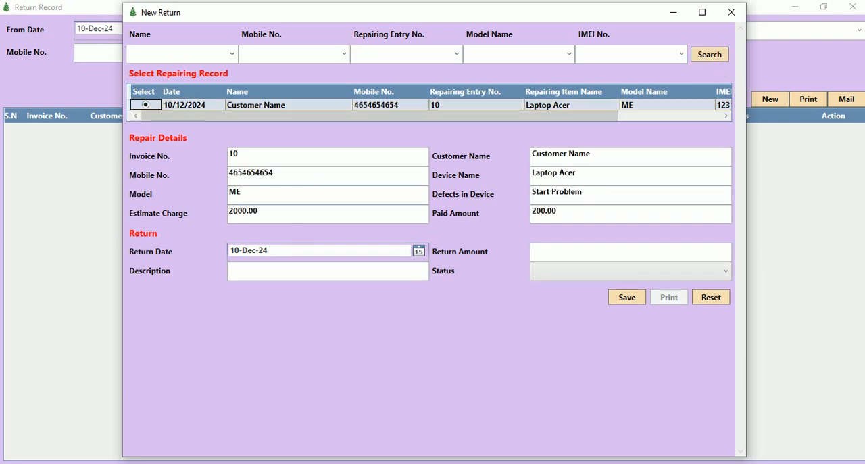
Try the status RETURN-Awaiting Approval on the return, and close the form and return records without saving.
drag(576, 217, 506, 217)
click(549, 256)
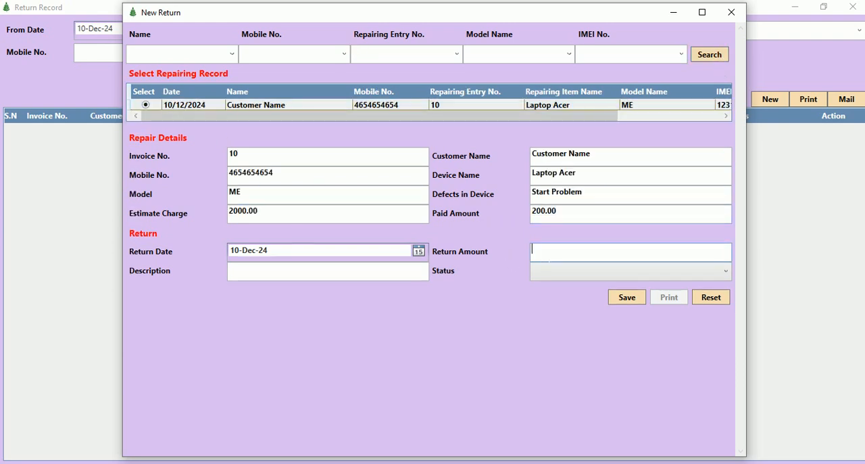
click(587, 274)
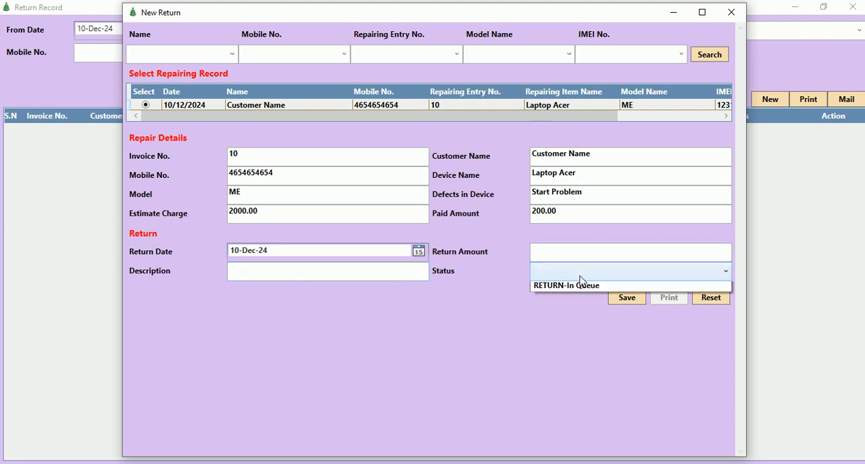
click(569, 289)
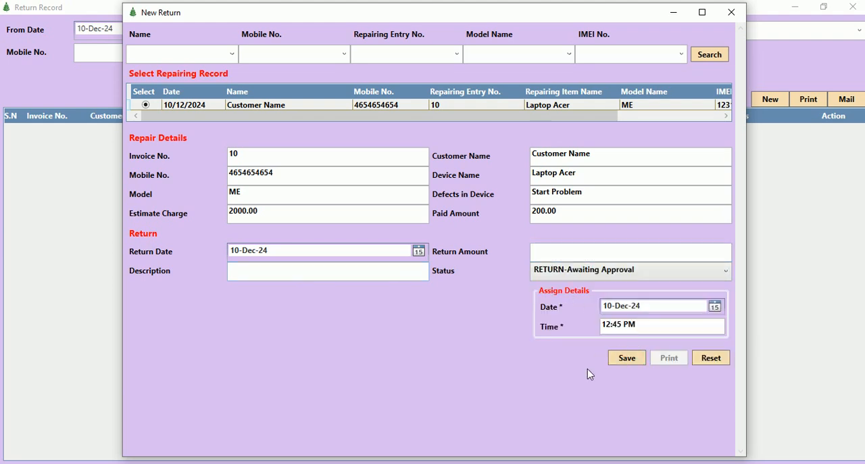
click(732, 12)
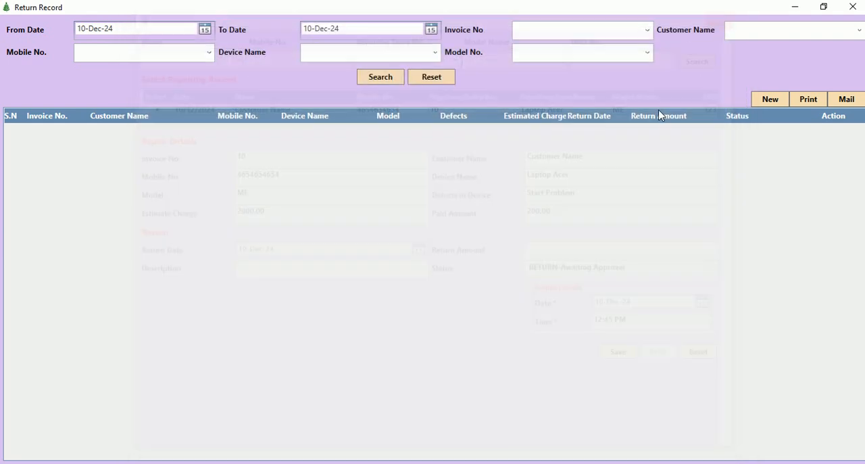
click(853, 7)
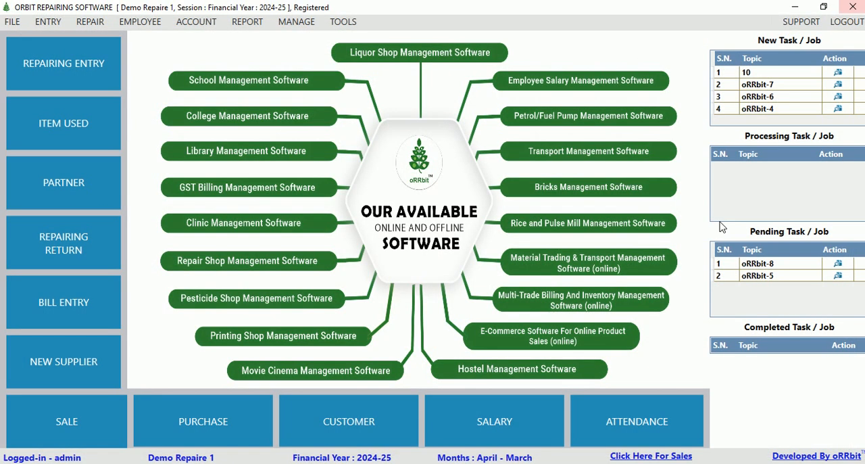
View the partner records and the blank new partner form, and close both without adding a partner.
click(45, 22)
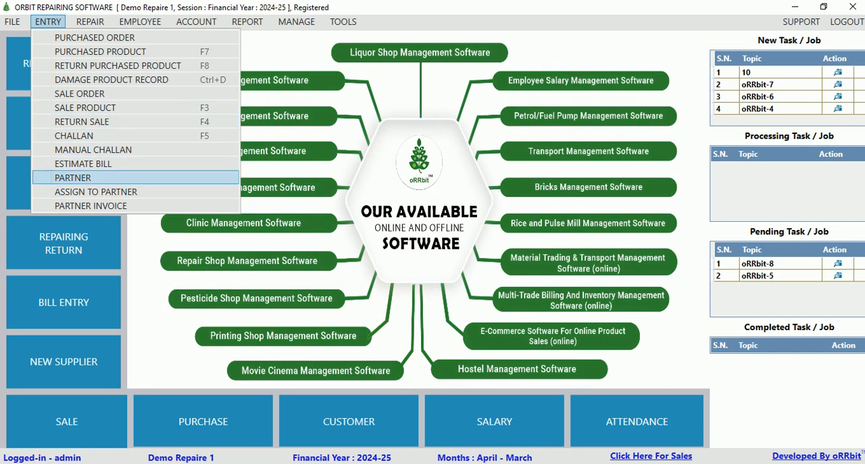
click(68, 179)
click(757, 100)
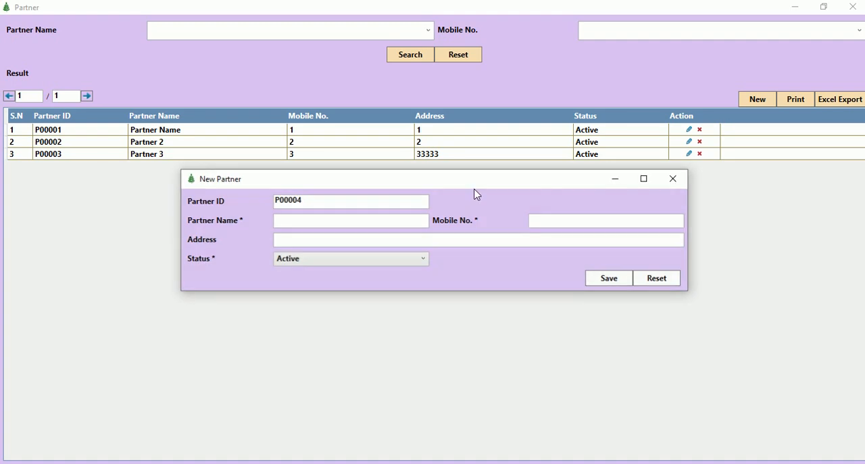
click(674, 178)
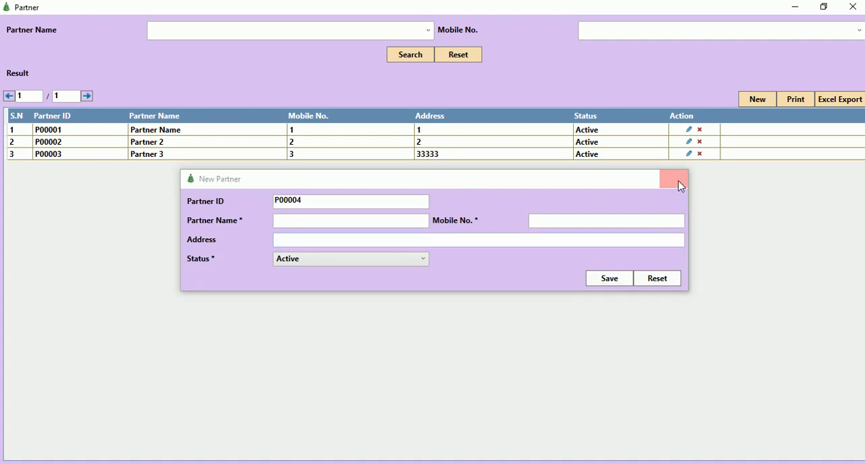
click(853, 6)
Start a new assignment to the partner listed as "Partner Name" and set its type to Credit.
click(48, 22)
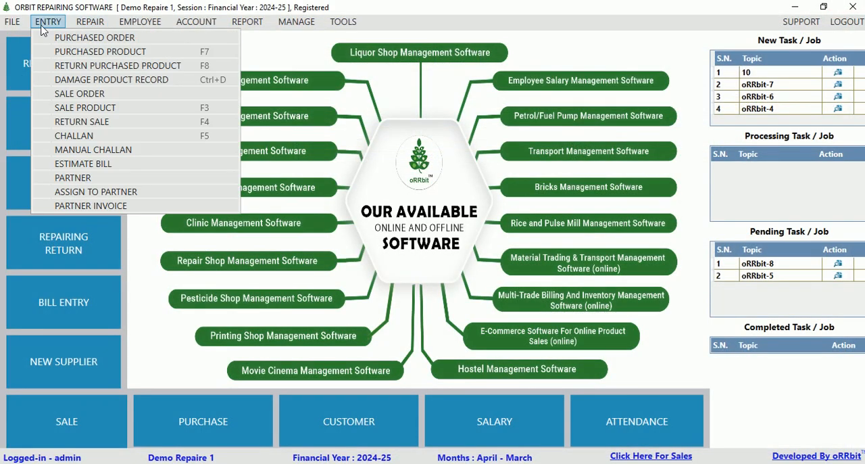
click(94, 191)
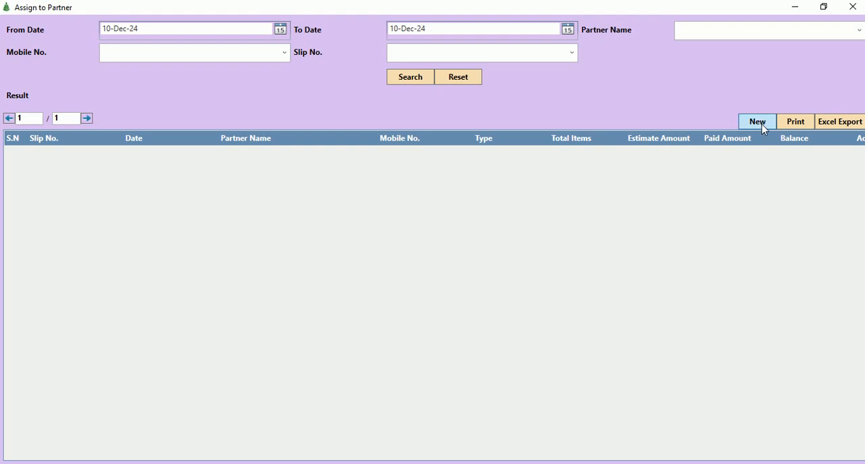
click(760, 121)
click(174, 54)
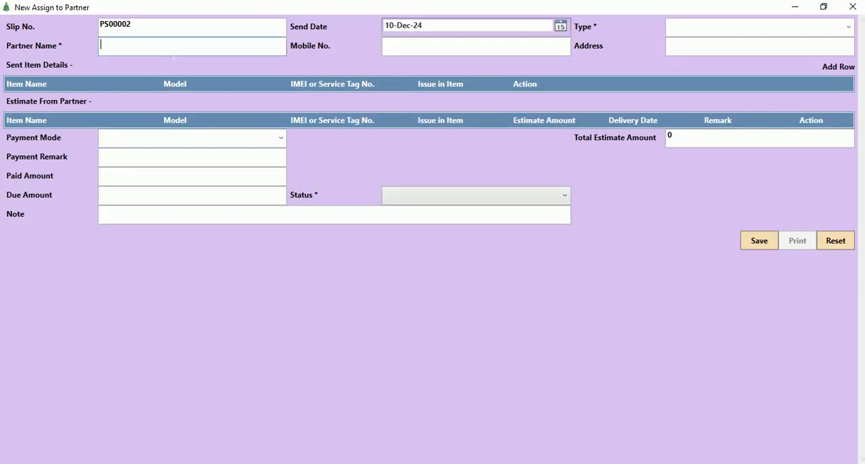
text(P)
click(126, 93)
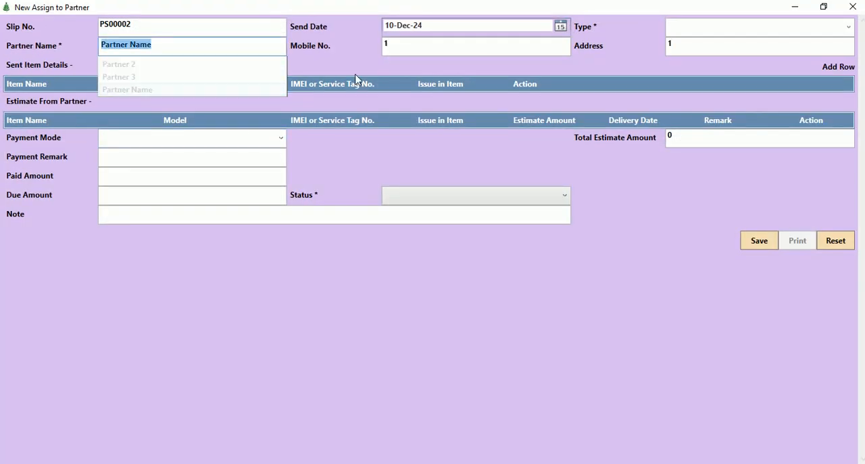
click(851, 27)
click(686, 44)
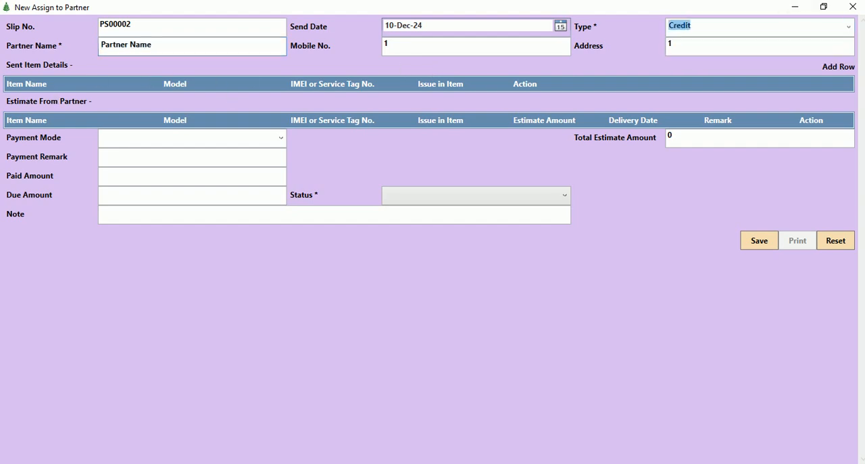
Add a row to the sent item details and choose Laptop Acer as its item.
click(845, 73)
click(159, 100)
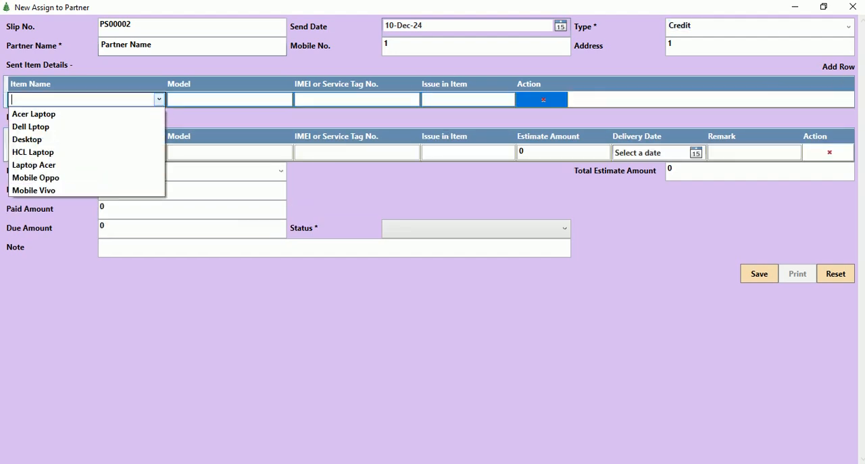
click(51, 167)
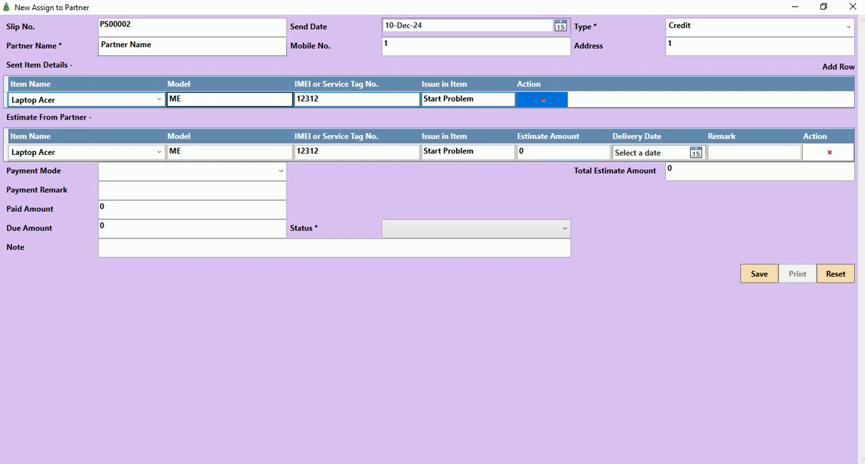
Set the partner's estimate for the Laptop Acer to 1500 with a delivery date of 12-Dec-24.
drag(534, 152, 481, 168)
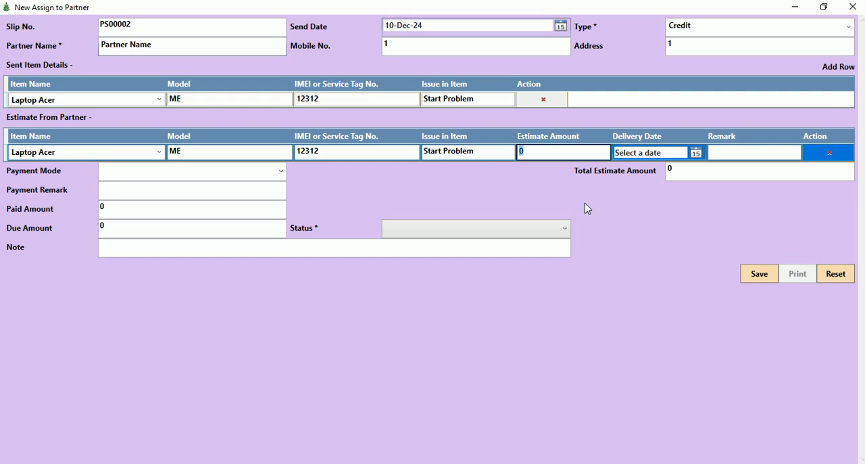
key(Tab)
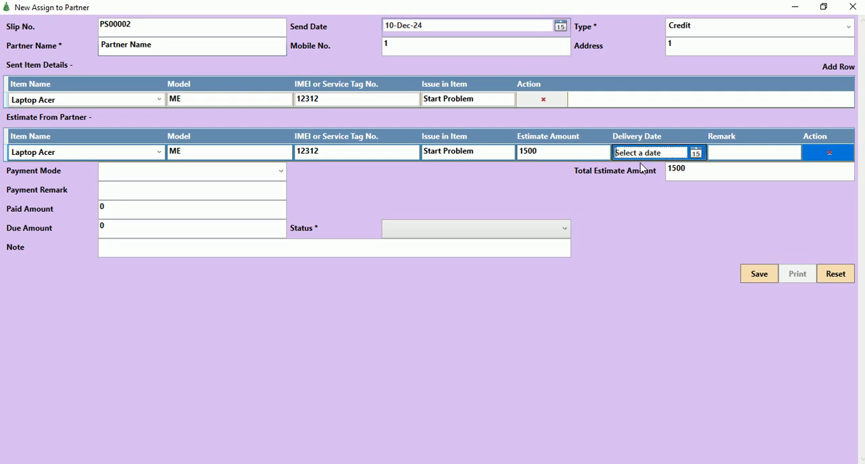
click(697, 153)
click(684, 217)
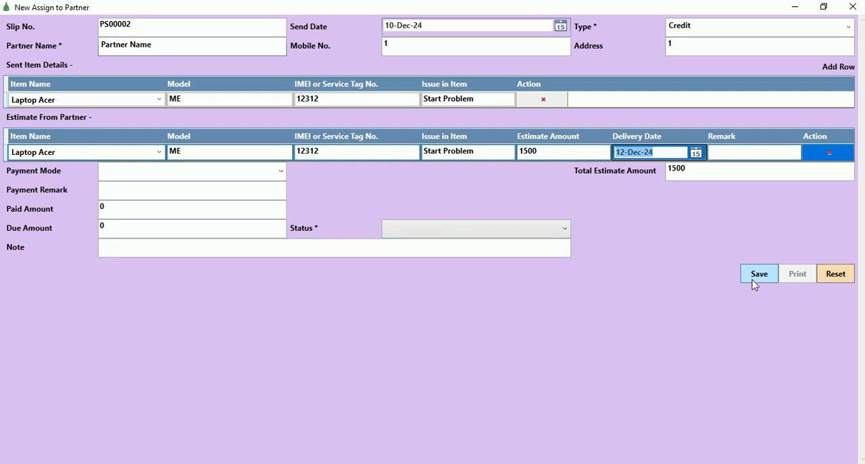
Set the partner assignment's status to In Progress and save it.
click(479, 239)
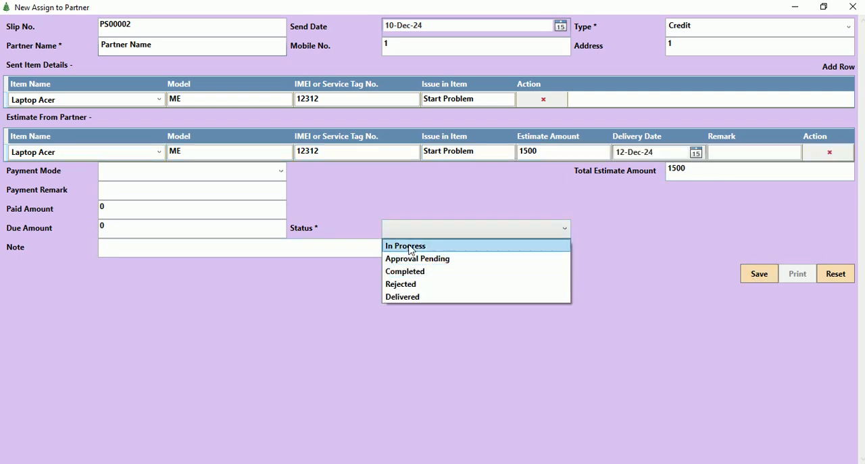
click(397, 246)
click(769, 275)
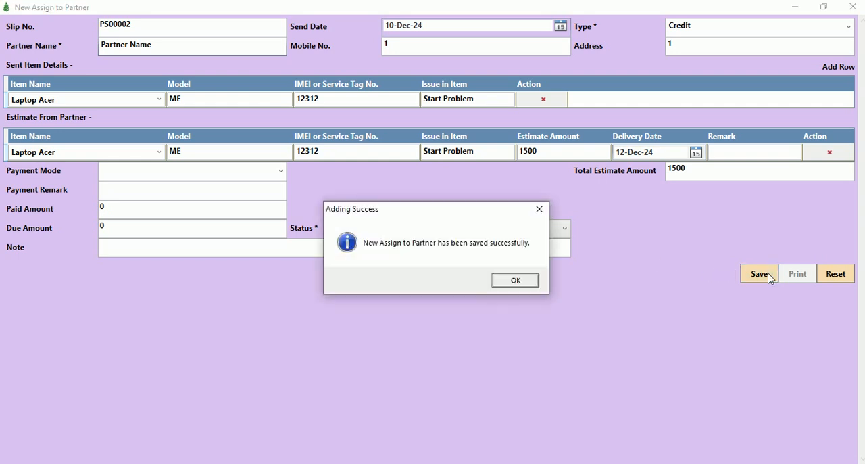
key(Return)
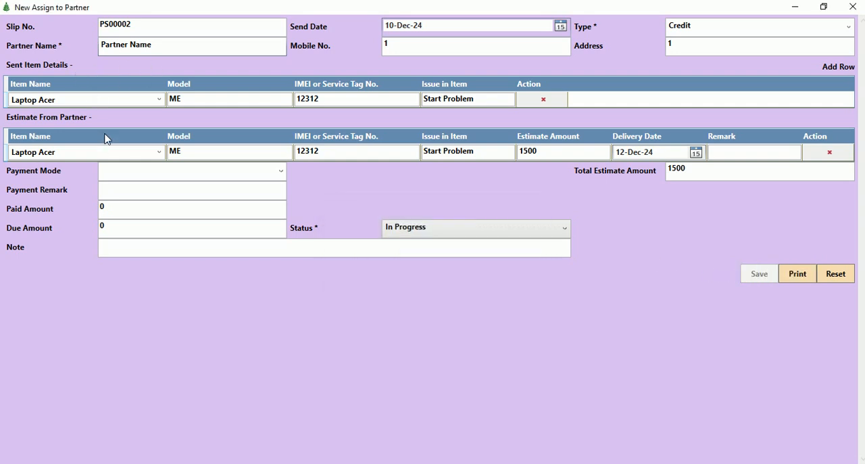
Try adding two more item rows to the partner assignment, and close it and the assignment records without saving them.
double_click(839, 71)
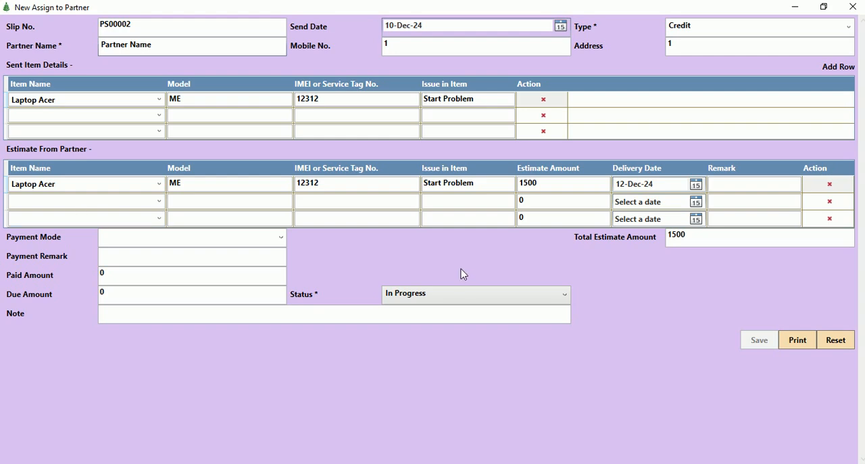
click(853, 7)
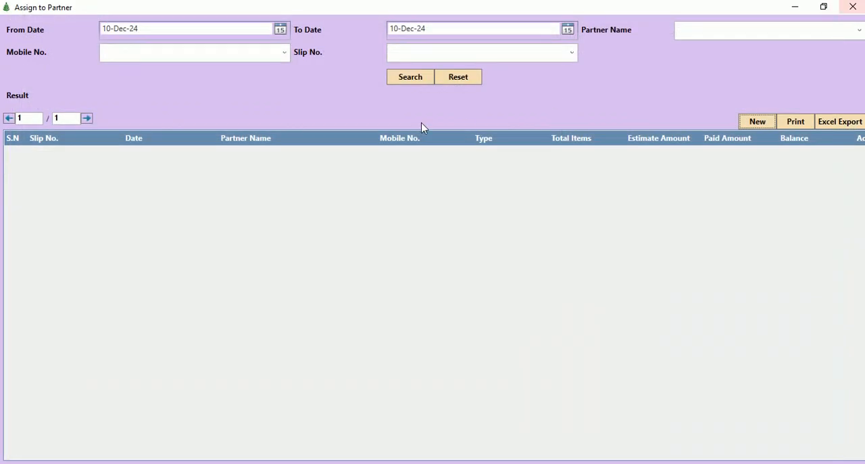
click(854, 7)
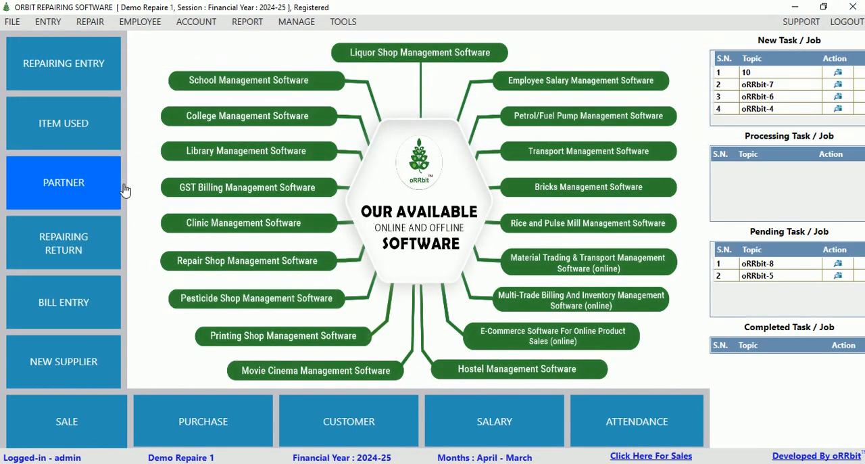
Start a new invoice from a partner and choose Partner Name as the partner.
click(48, 21)
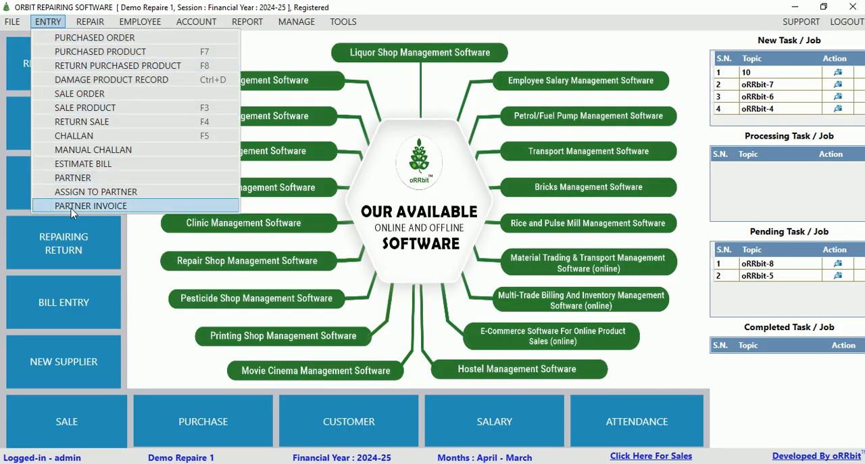
click(71, 209)
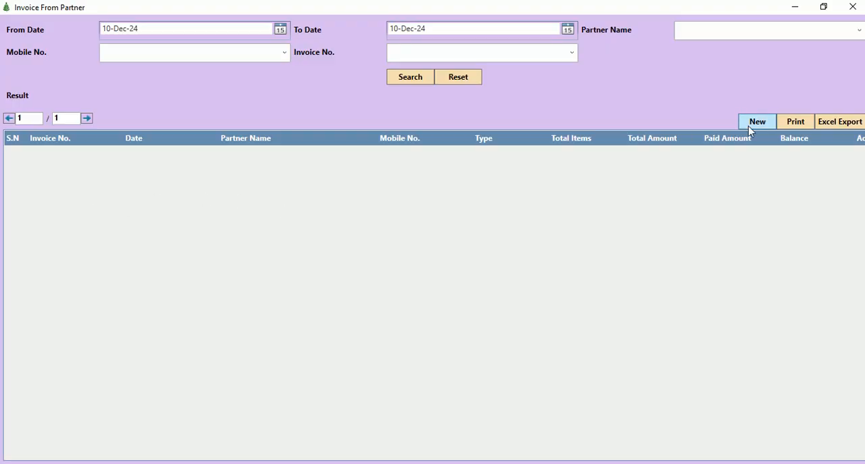
click(751, 128)
click(173, 47)
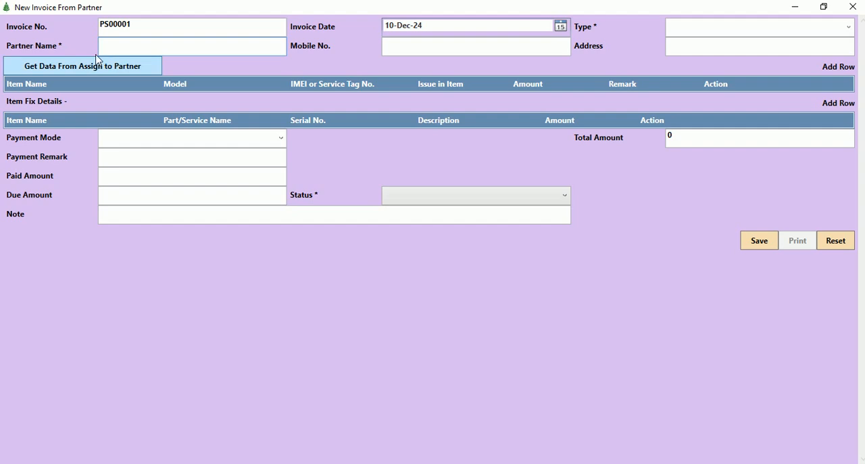
click(124, 71)
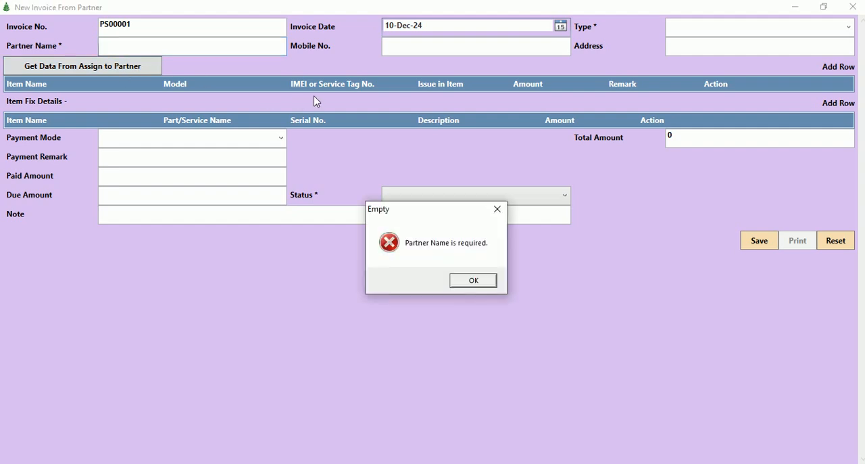
key(Return)
text(P)
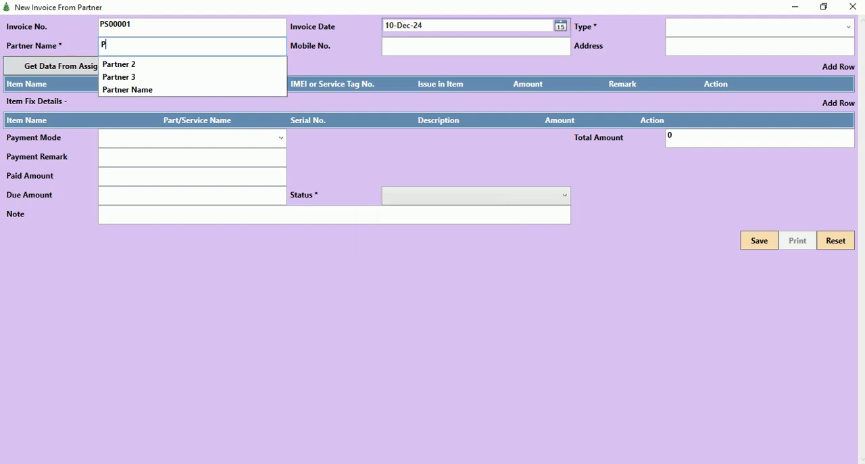
click(196, 91)
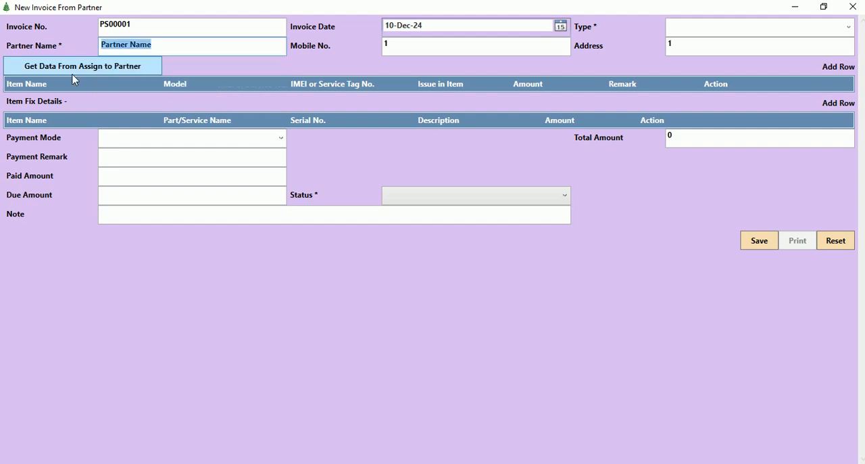
Bring the assigned Laptop Acer from slip PS00002 into the partner invoice.
click(108, 70)
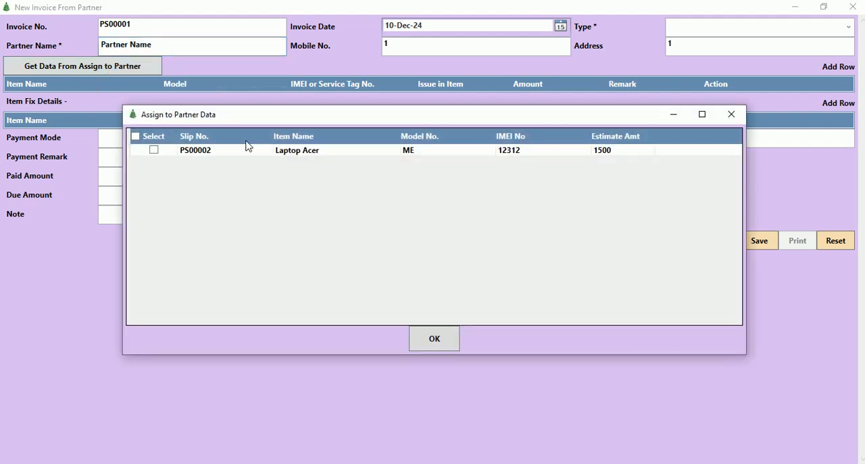
click(154, 150)
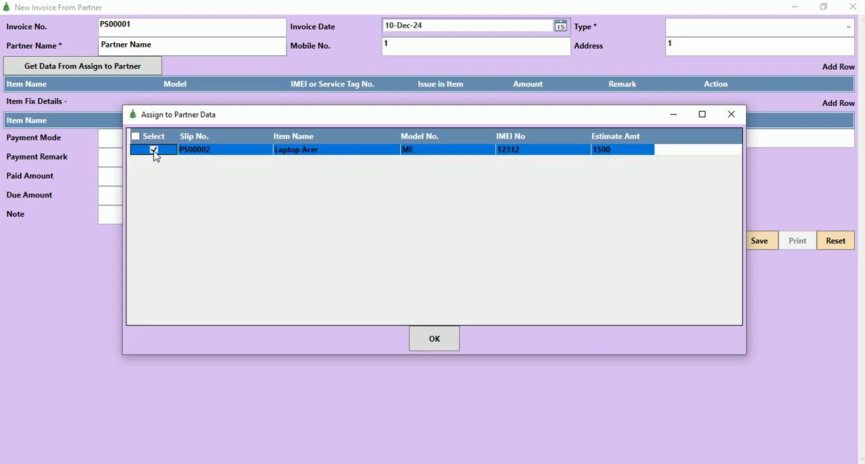
click(435, 346)
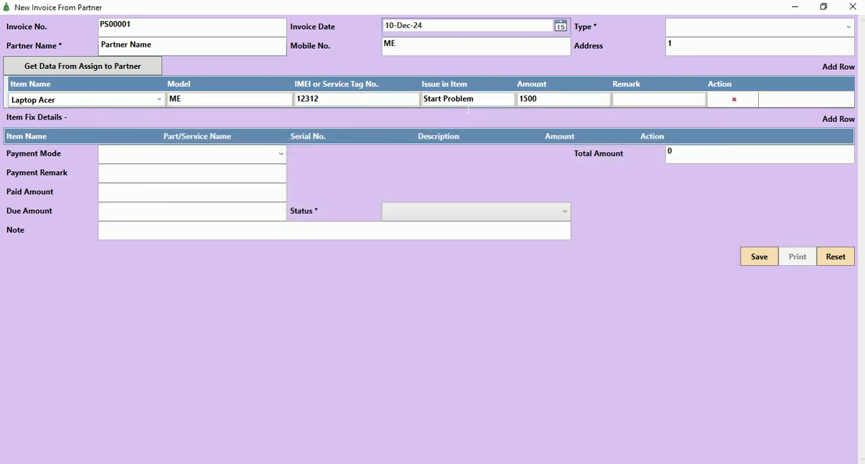
click(542, 99)
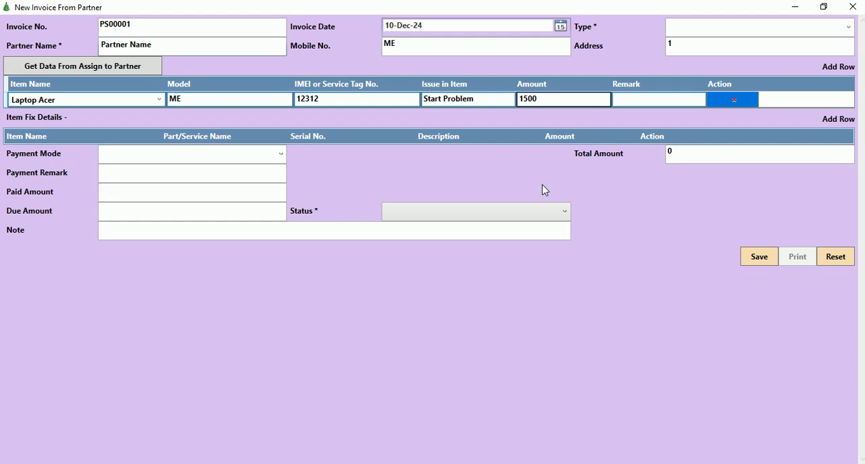
Add an item fix row for Laptop Acer with part "pART NAME 1" and an amount of 1200.
click(834, 120)
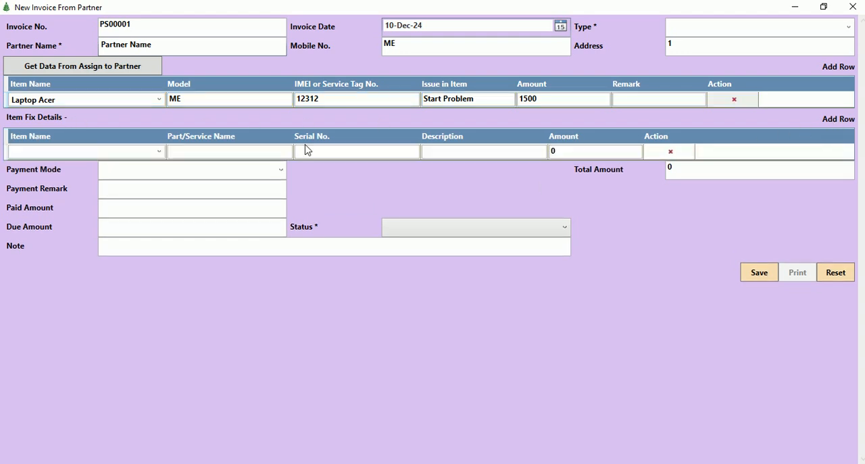
click(159, 152)
click(31, 222)
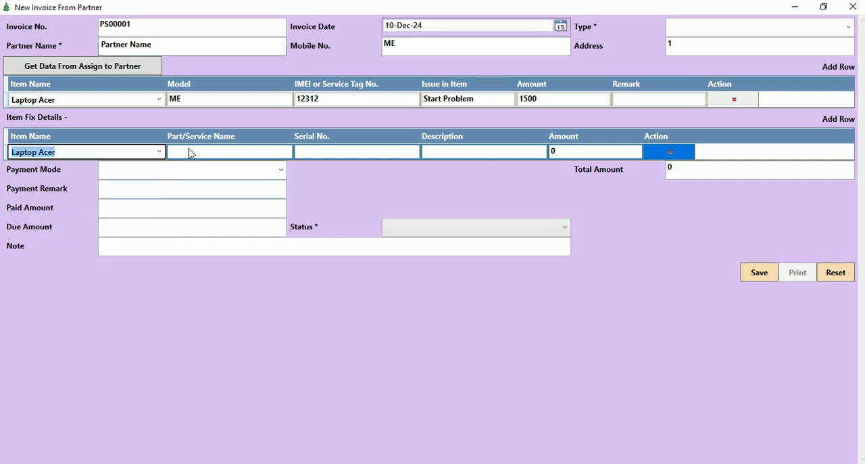
click(260, 151)
click(334, 159)
click(463, 157)
click(562, 154)
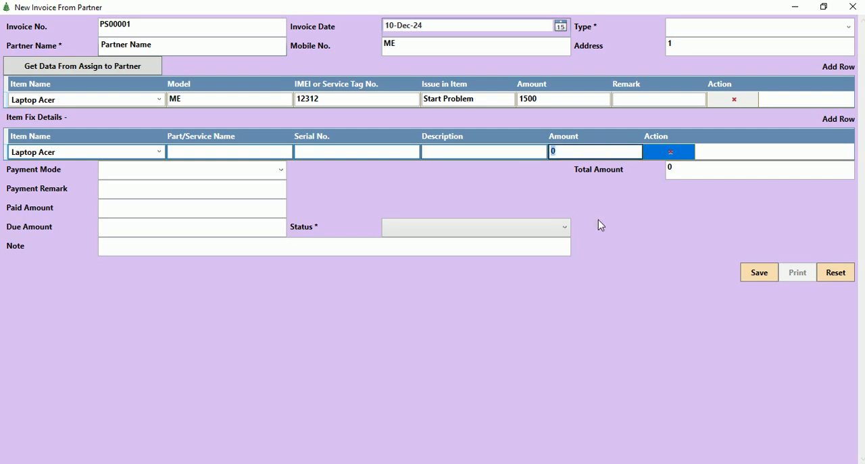
text(1200)
click(202, 153)
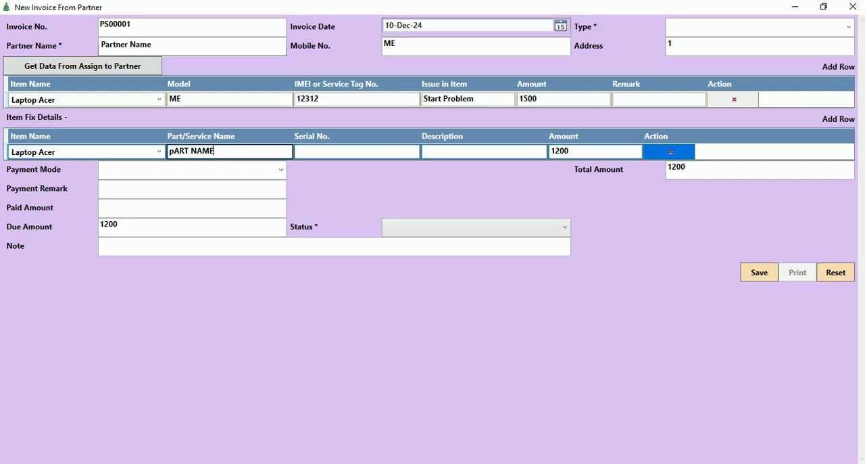
key(Tab)
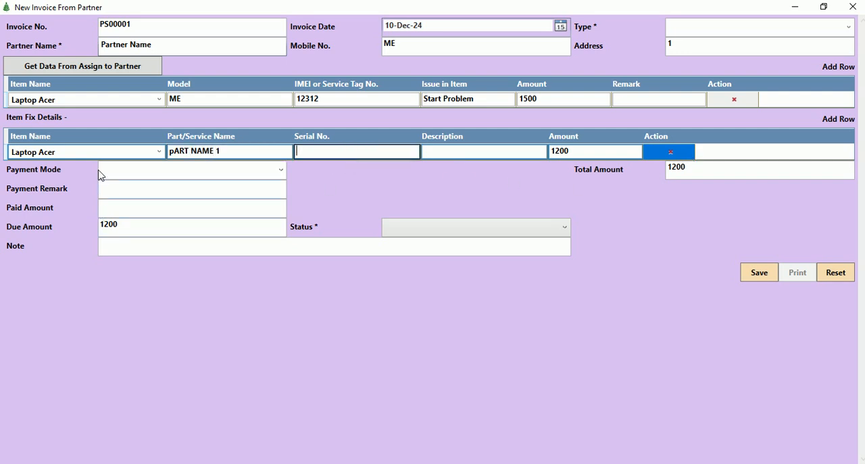
Set the partner invoice's payment mode to Cash and its type to Credit.
click(280, 170)
click(126, 185)
click(849, 27)
click(730, 54)
Enter a paid amount of 1200, set the status to In Progress, and save the partner invoice.
click(135, 189)
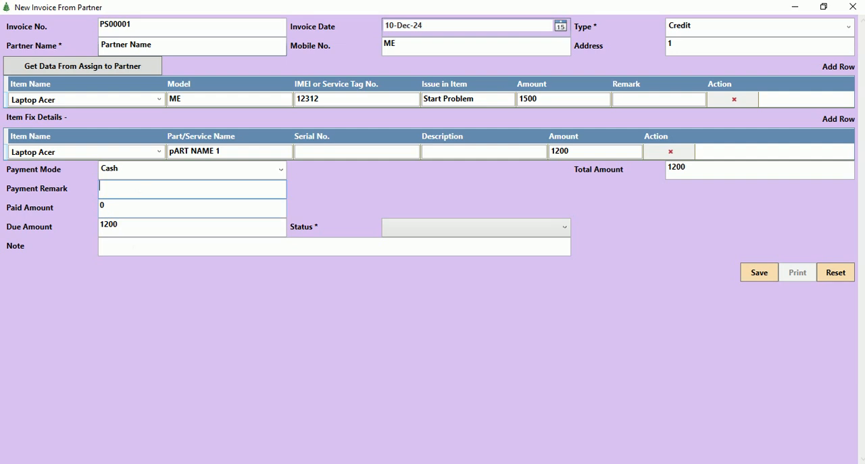
key(Tab)
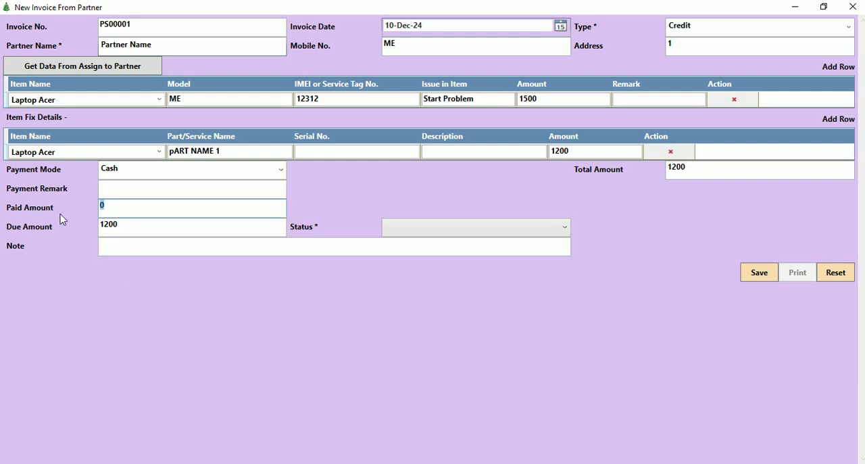
text(12000)
key(BackSpace)
key(Tab)
click(464, 229)
click(432, 244)
click(759, 273)
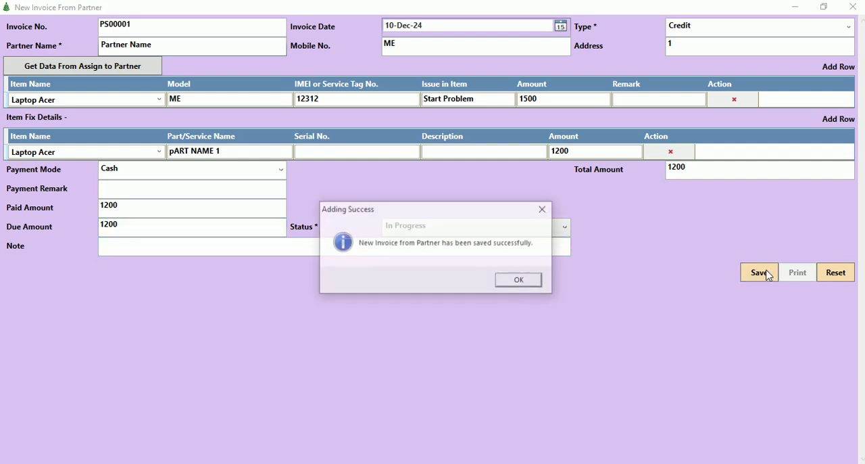
key(Return)
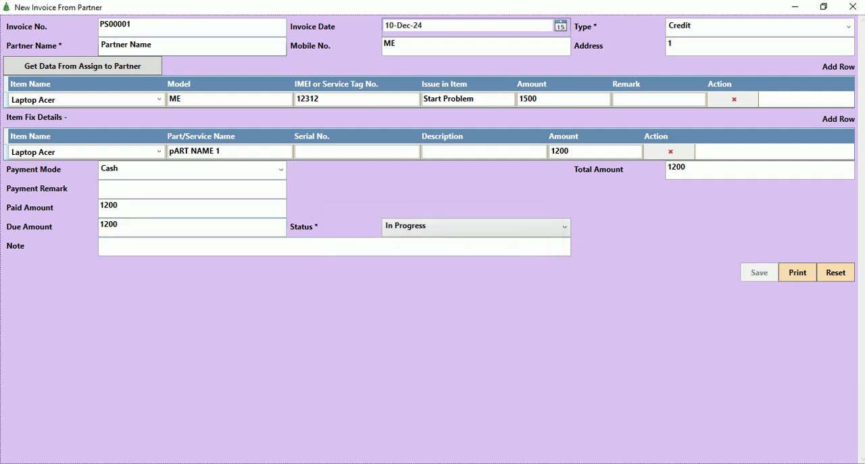
Close the invoice form, search the partner invoices dated 10-Dec-24, and leave the list.
click(853, 7)
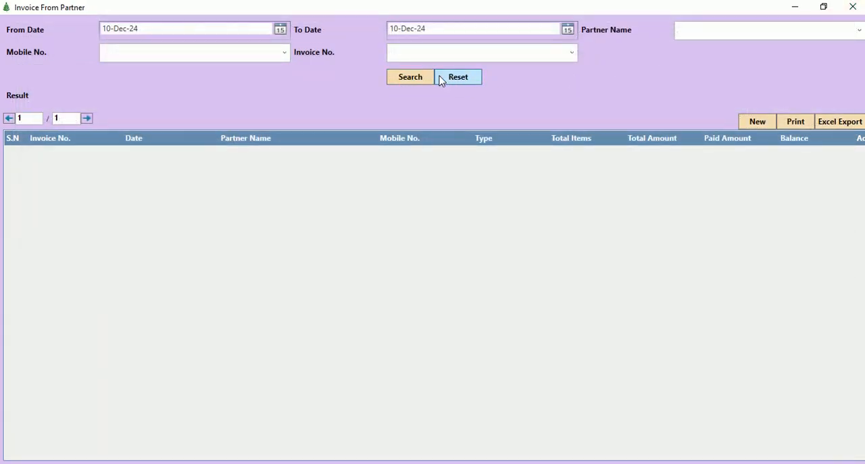
click(402, 79)
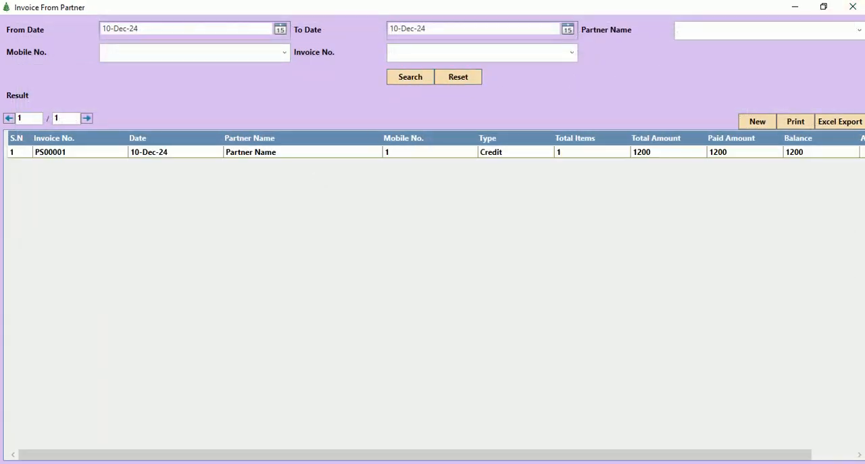
click(854, 6)
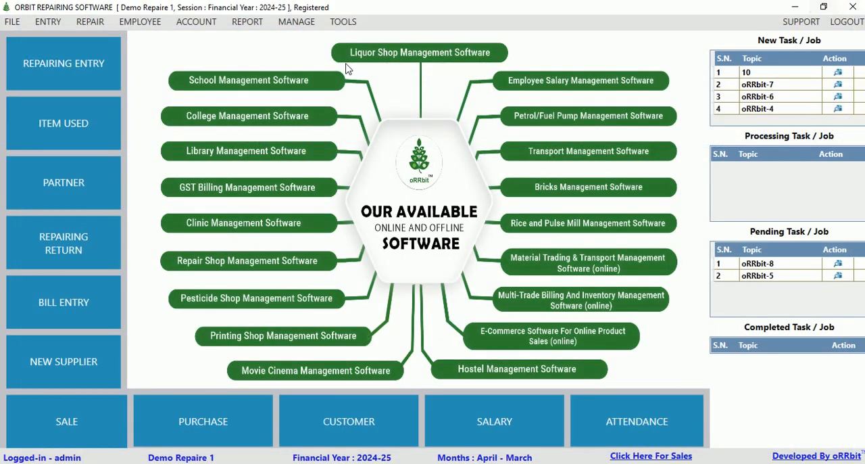
Open a new purchased product entry and view its blank supplier form, closing that form without saving.
click(42, 23)
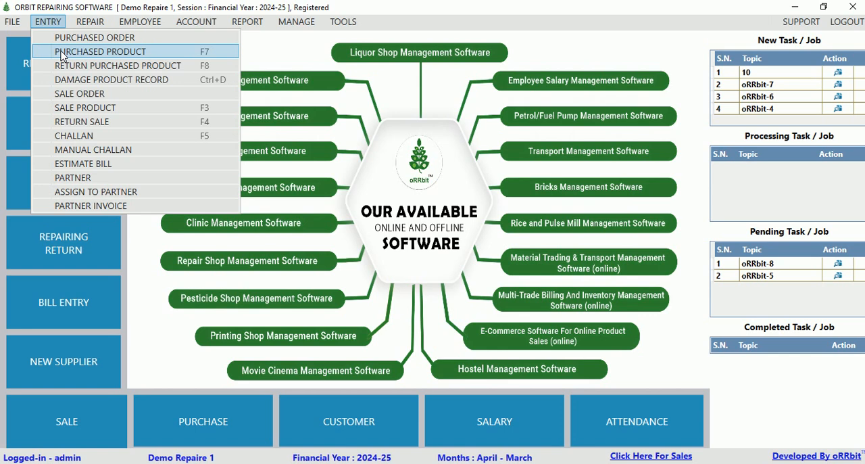
click(61, 56)
click(518, 172)
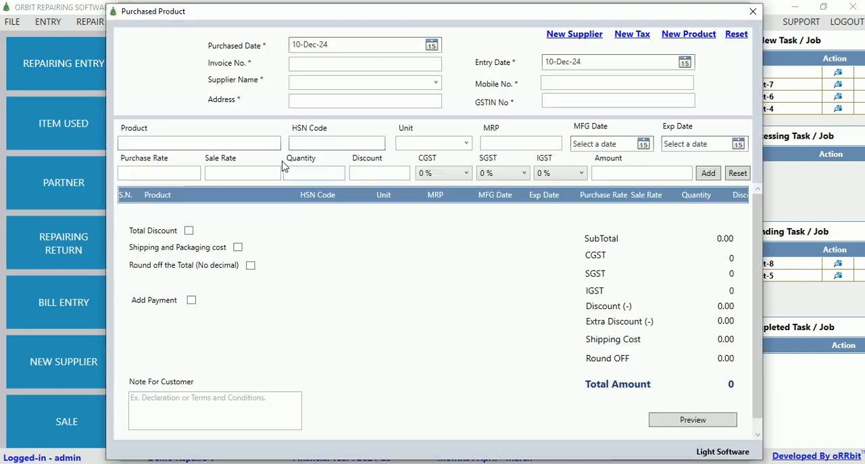
click(324, 65)
click(324, 83)
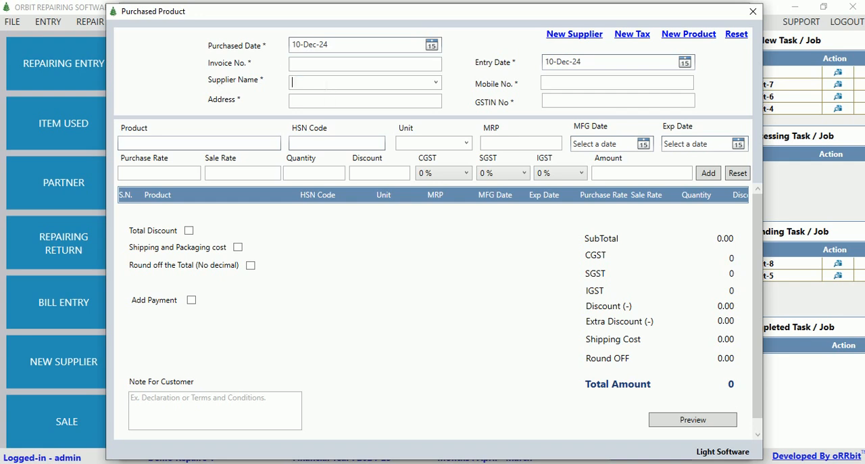
click(576, 37)
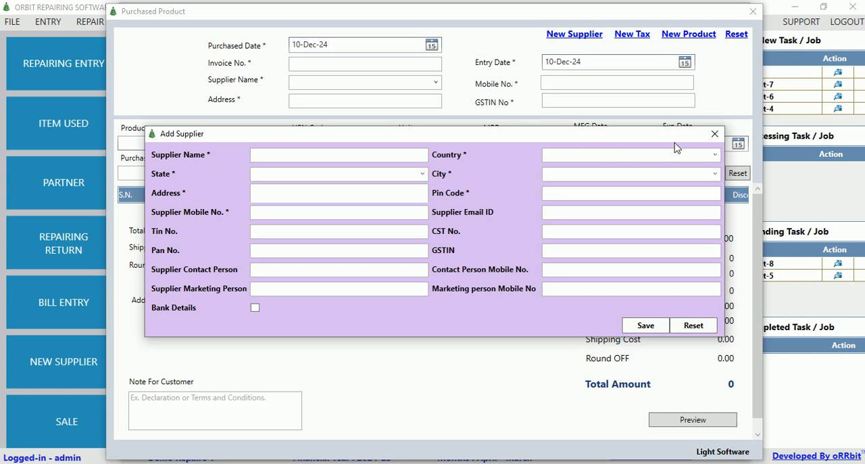
click(715, 133)
View the SGST and IGST tax records and the blank new product form, closing both without changes.
click(643, 36)
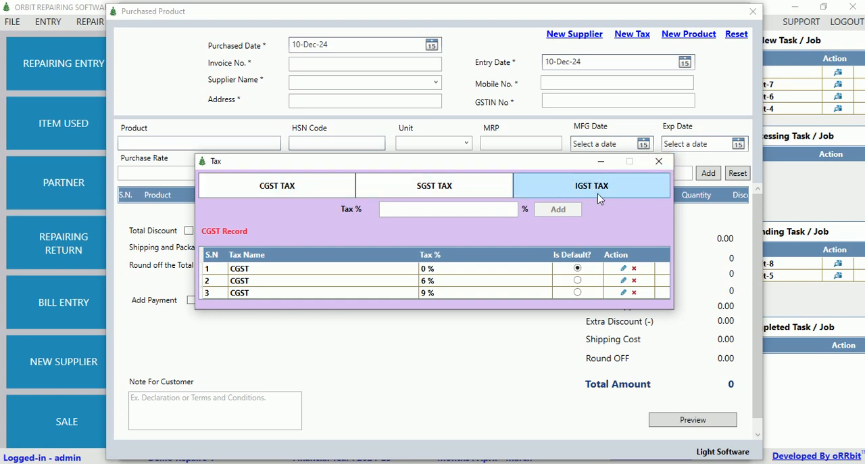
click(452, 196)
click(547, 183)
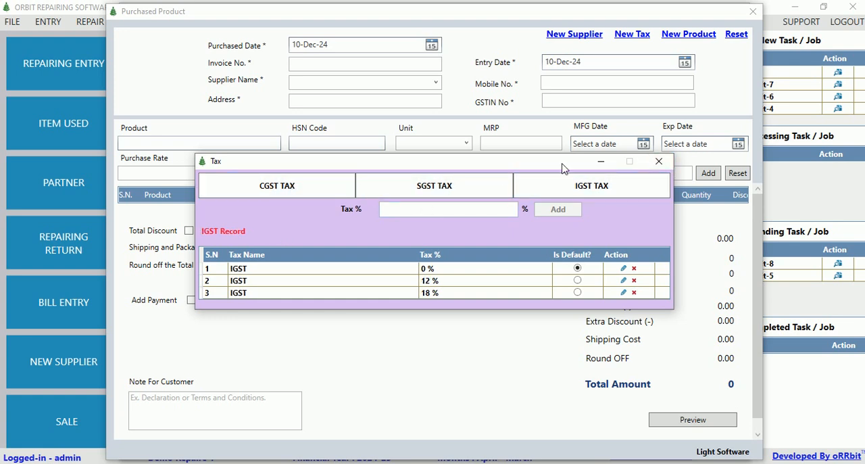
click(660, 161)
click(698, 38)
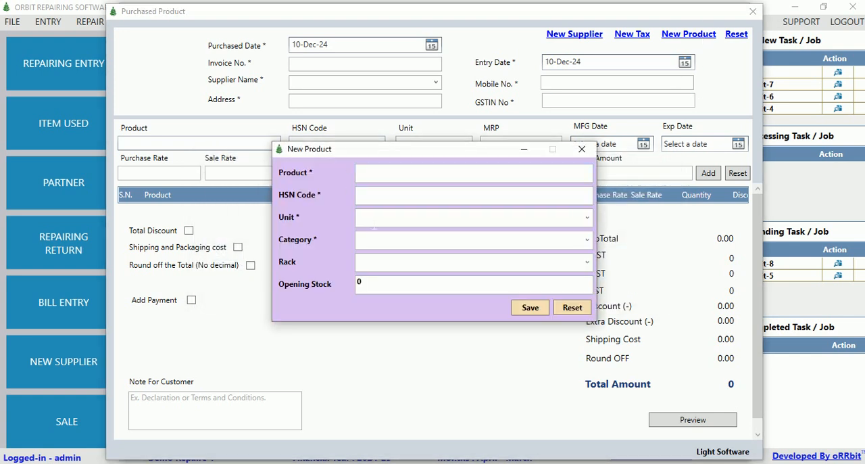
click(581, 148)
Choose Product 1 with HSN code * for the purchase line, and close the reopened new product form without saving.
text(P)
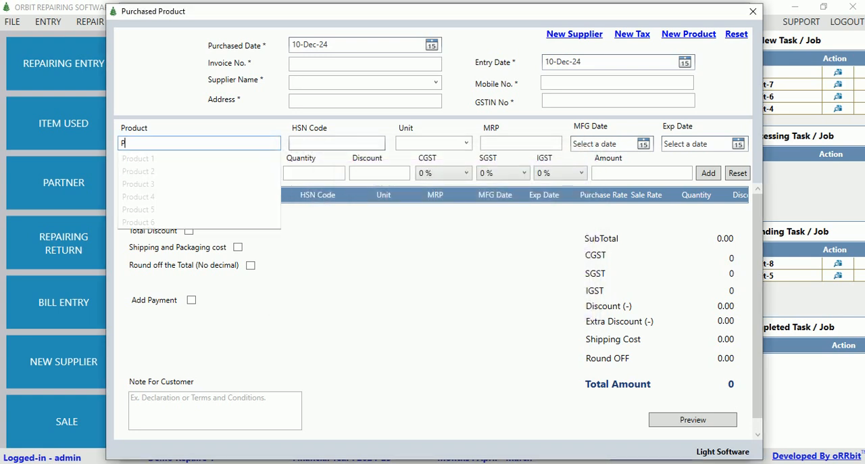
click(703, 38)
click(581, 148)
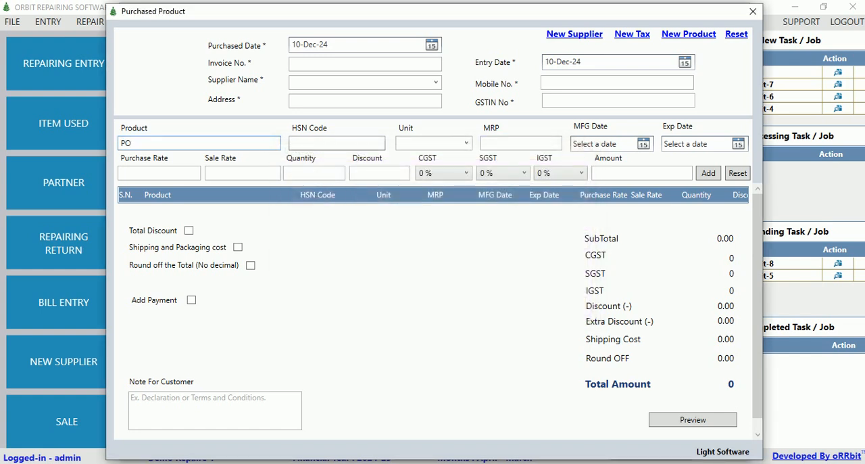
key(BackSpace)
key(Down)
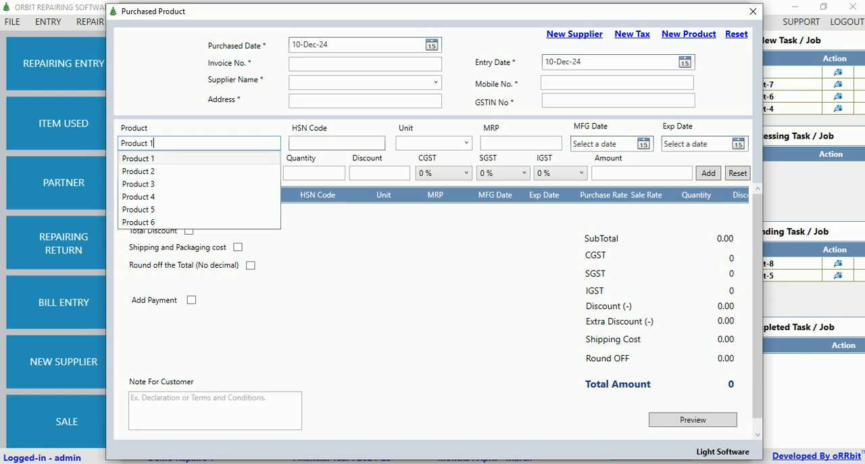
key(Tab)
text(*)
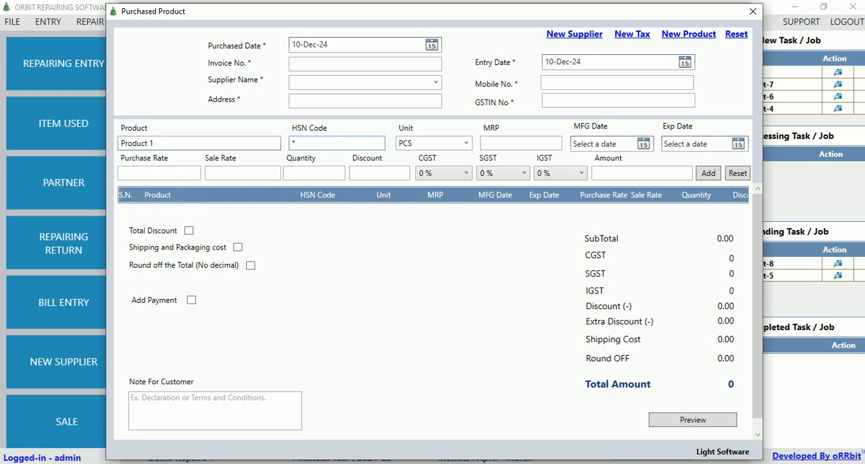
click(701, 35)
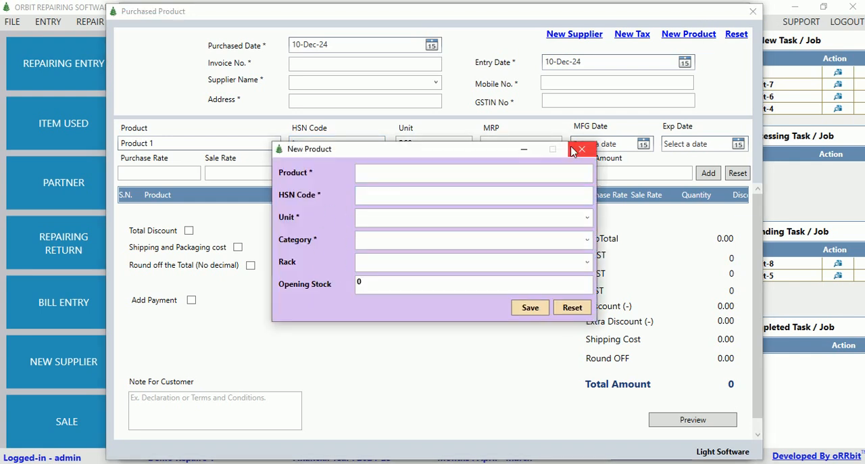
click(581, 149)
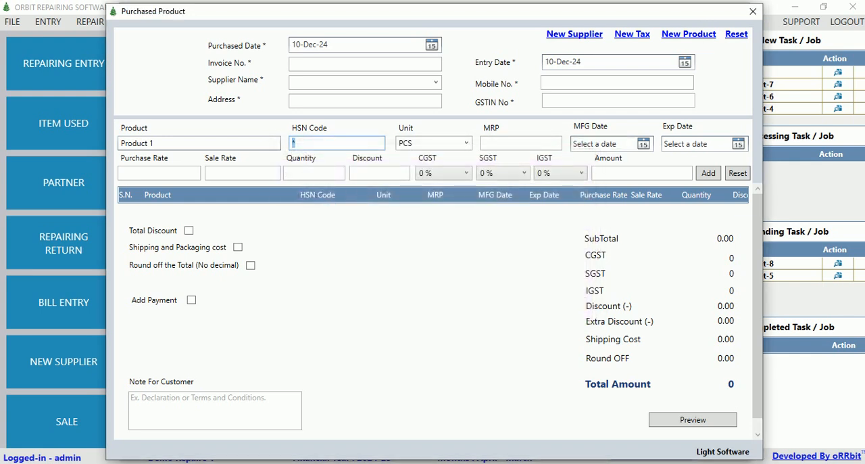
Add the Product 1 line to the purchase with purchase rate 500, sale rate 600 and quantity 20.
click(154, 176)
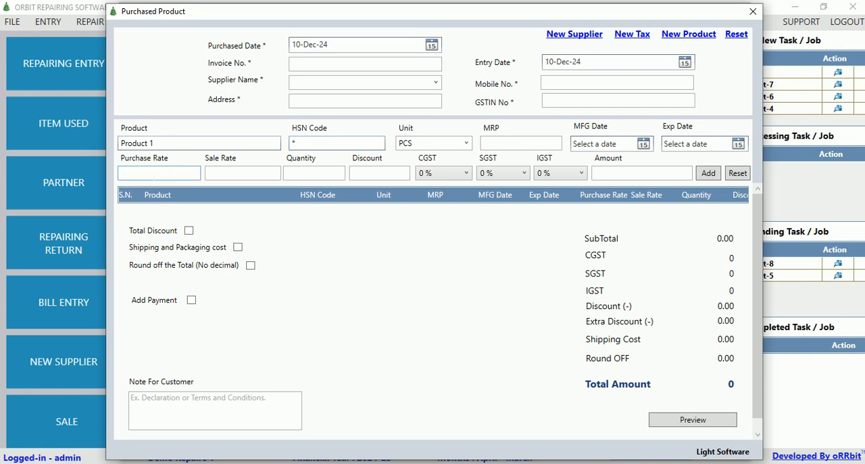
key(Tab)
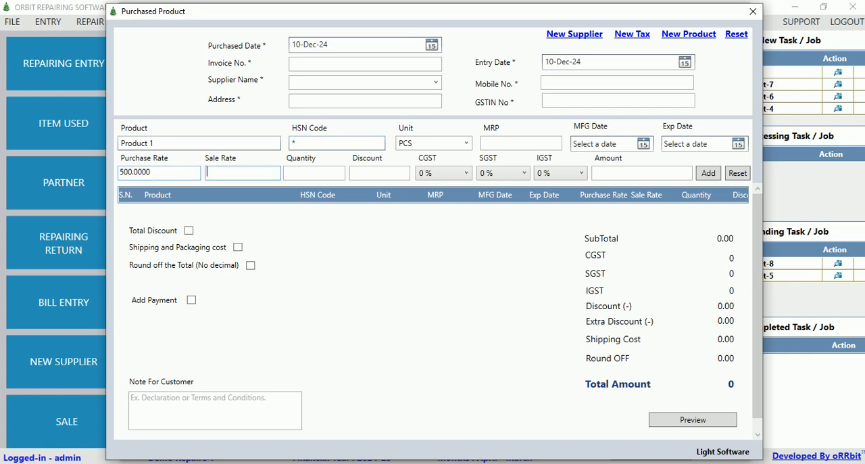
key(Tab)
text(20)
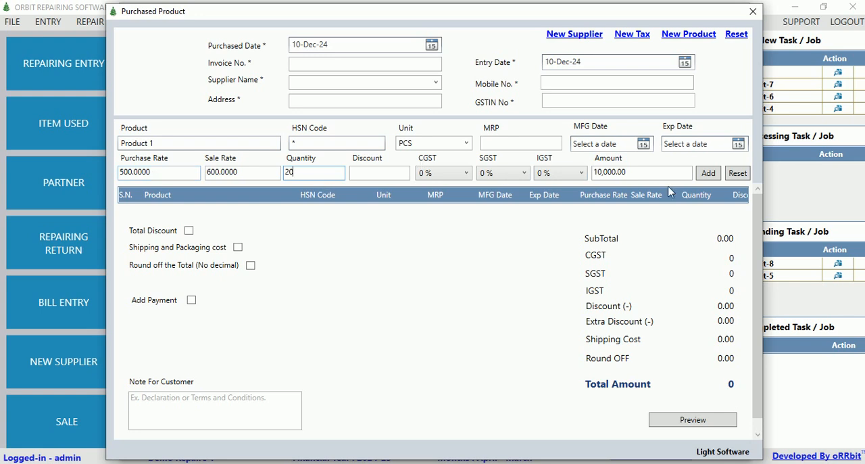
click(708, 174)
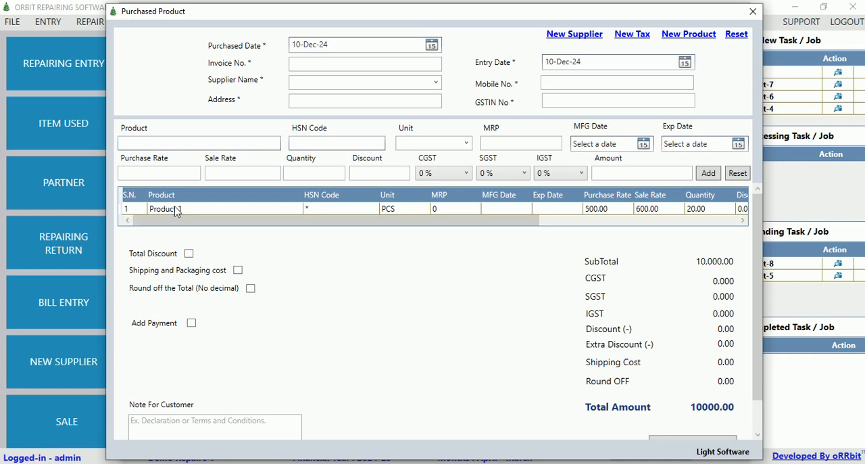
Add a cash payment of 10000.00 to the purchase, and close the purchase form without saving.
click(191, 323)
click(304, 328)
click(305, 329)
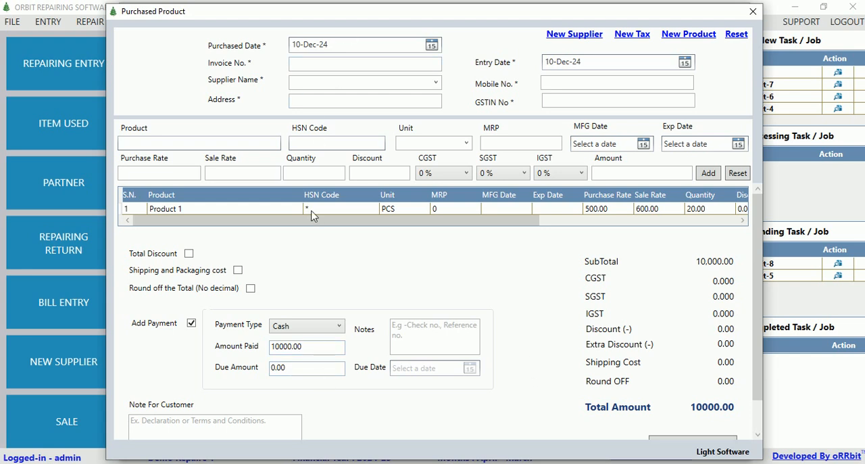
scroll(653, 382, down, 1)
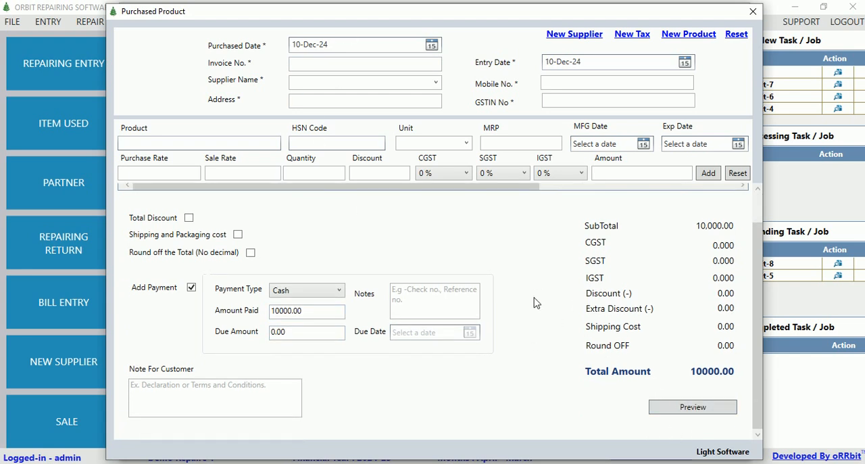
scroll(507, 269, up, 1)
click(752, 12)
click(737, 12)
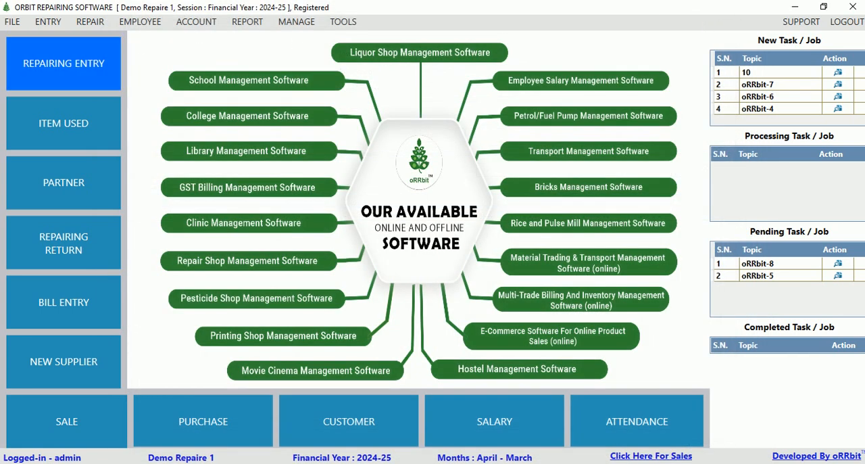
View the stock details of all products and close the stock list.
click(8, 22)
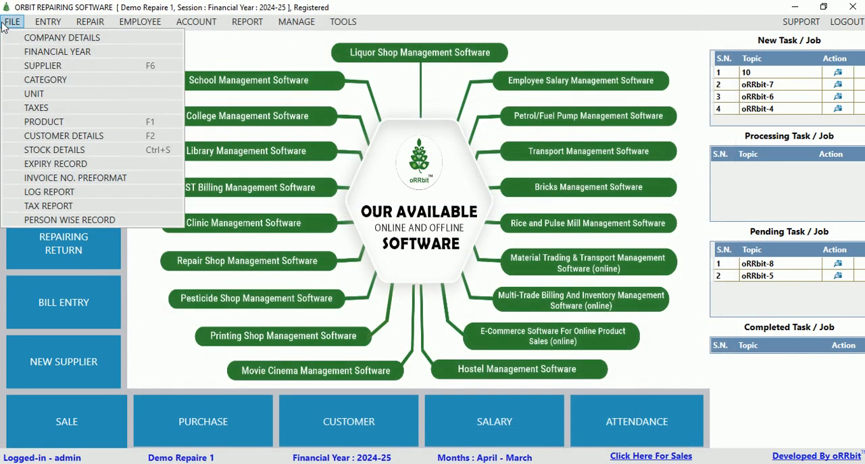
click(55, 155)
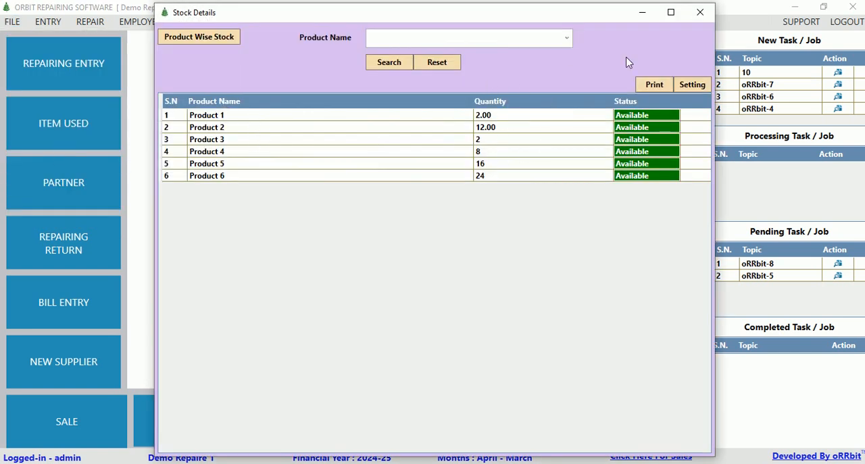
click(699, 13)
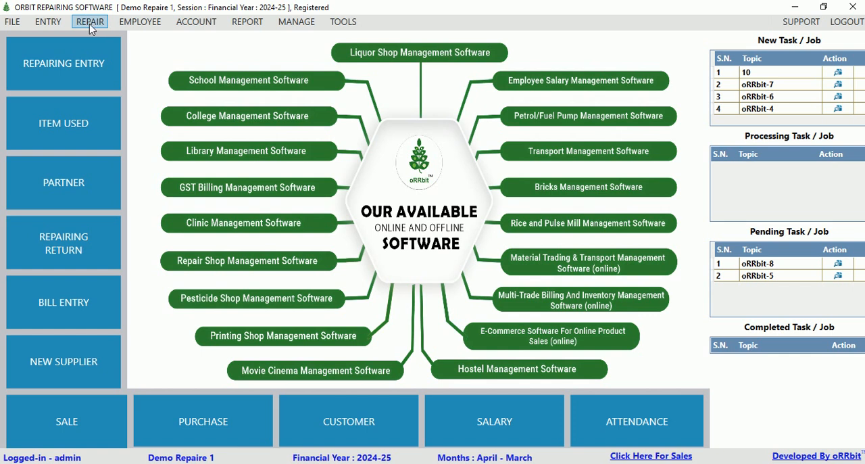
Open a new entry form for selling a product.
click(55, 26)
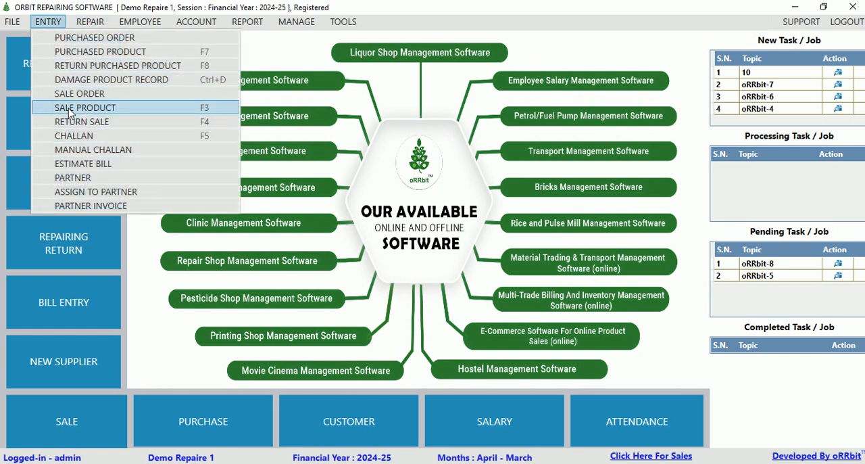
mouse_move(88, 16)
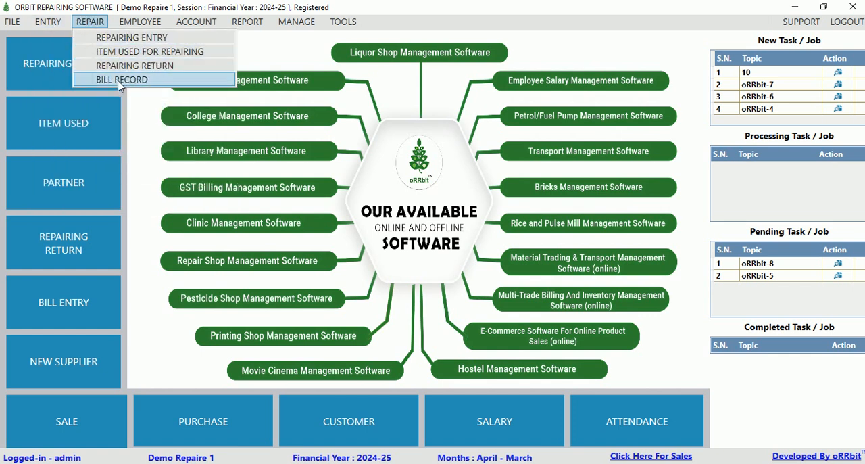
mouse_move(44, 21)
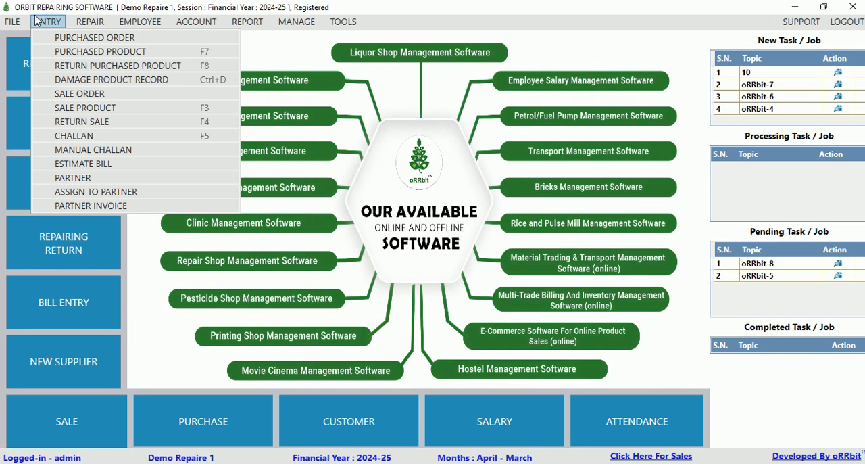
click(67, 112)
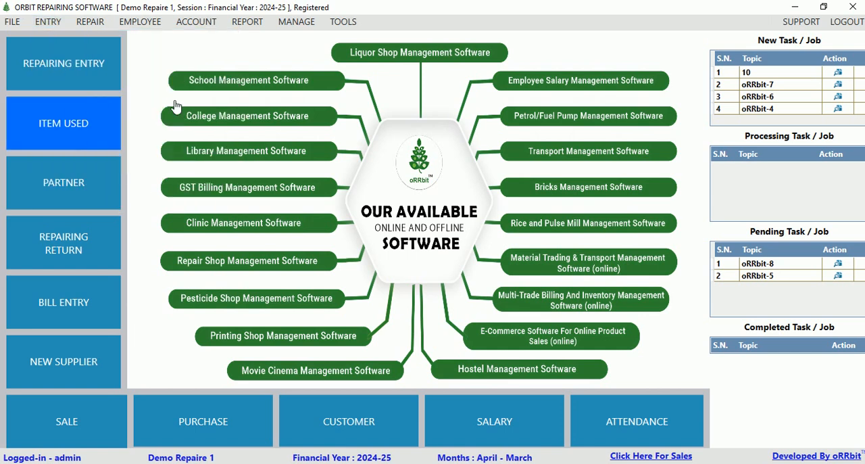
click(543, 152)
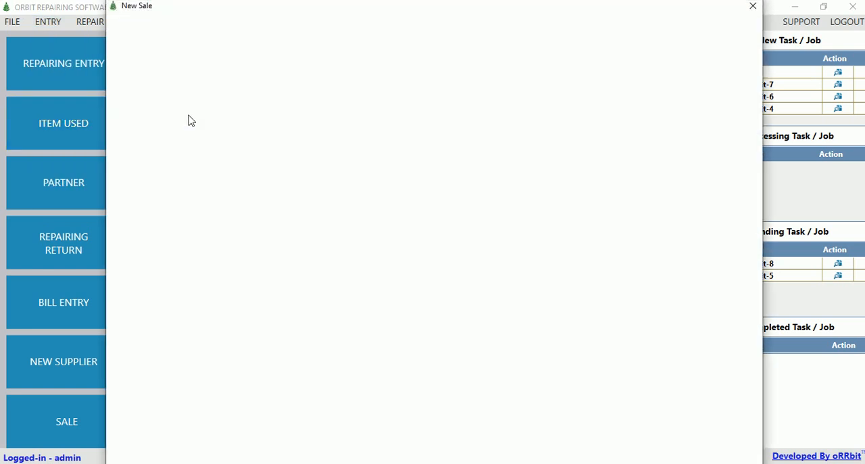
Fill in the customer's name and mobile number on the new sale.
click(212, 66)
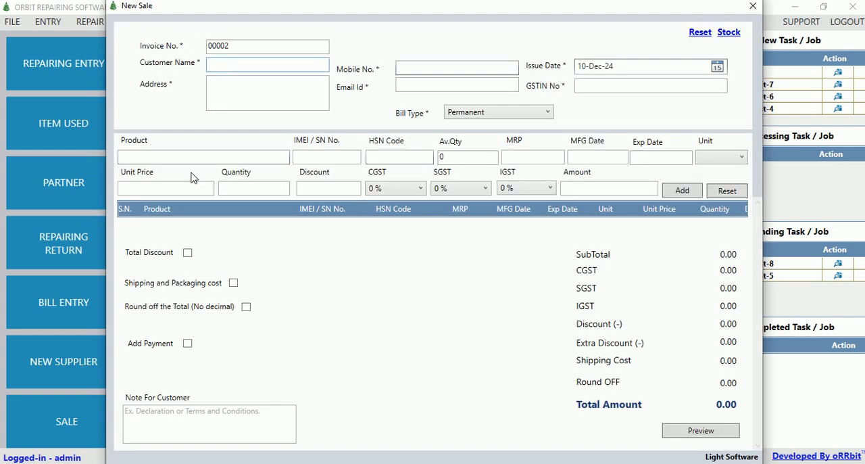
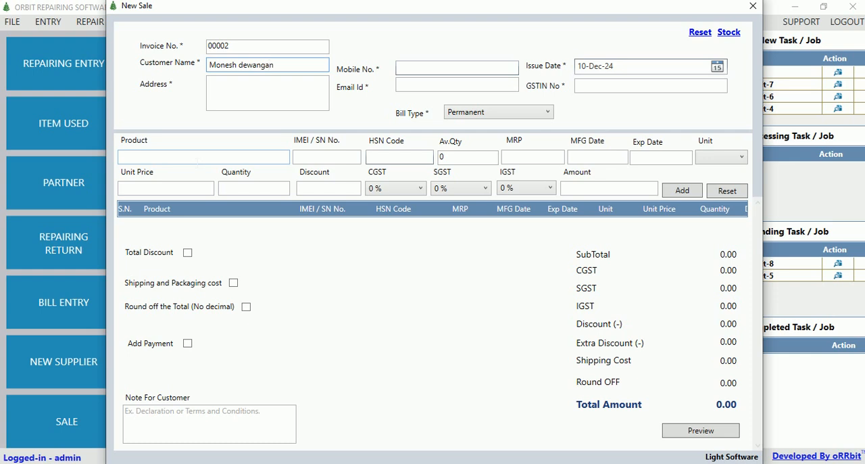
click(404, 68)
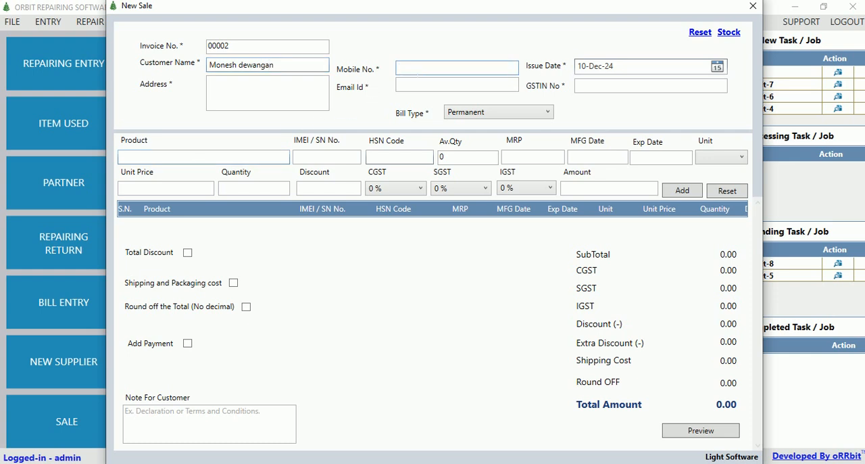
text(1111111111110)
click(253, 99)
Add Product 2 to the sale with unit price 750.00 and quantity 1.
click(175, 156)
text(p)
key(Down)
key(Down)
key(Return)
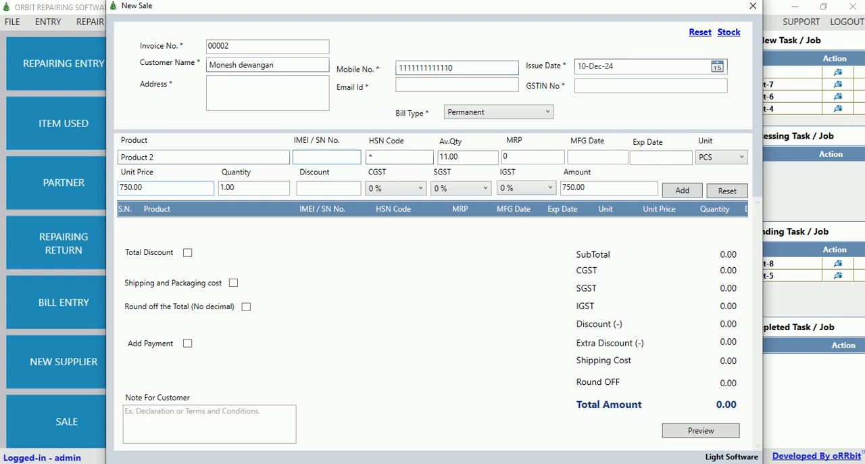
click(676, 192)
Add a credit payment to the sale with 500 received and due date 12-Dec-24.
scroll(178, 240, down, 1)
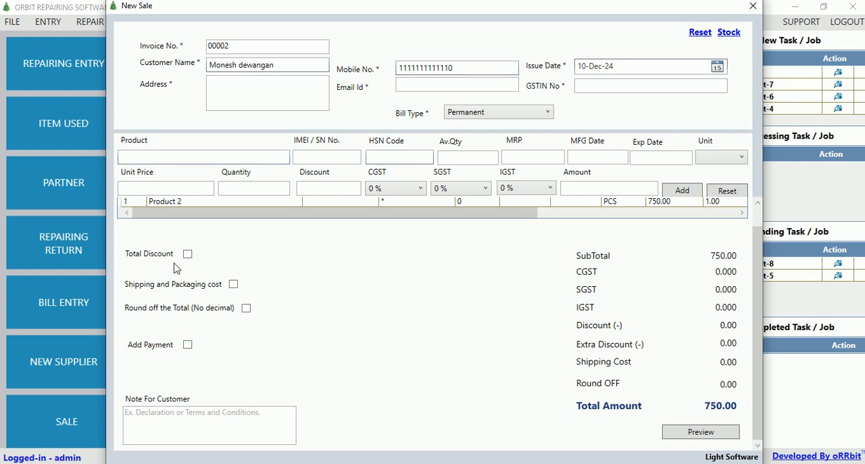
click(188, 345)
click(330, 338)
click(298, 364)
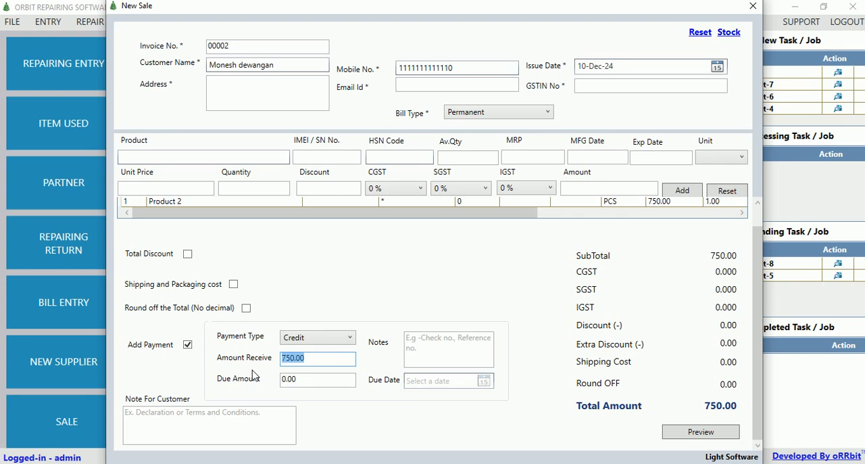
text(500)
key(Tab)
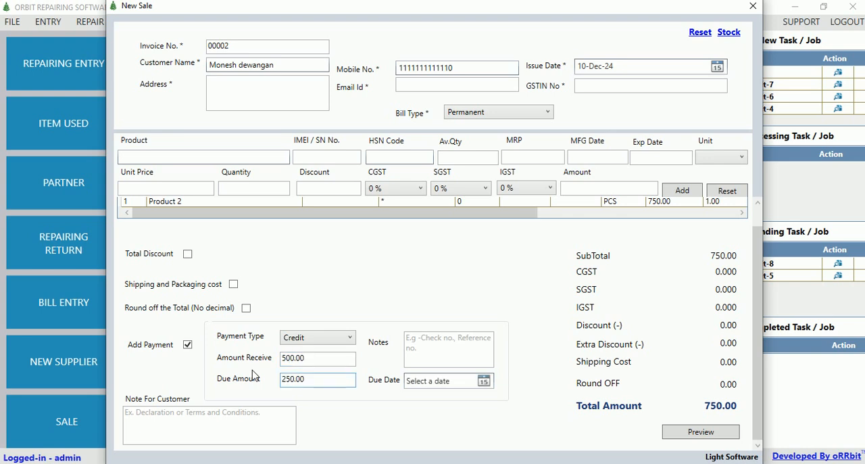
click(484, 381)
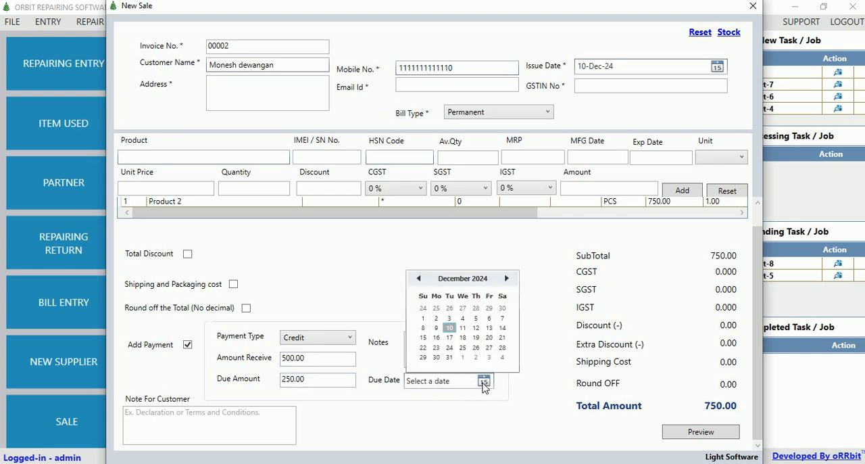
click(478, 329)
Fill in the customer's missing address and preview the sale invoice.
click(698, 432)
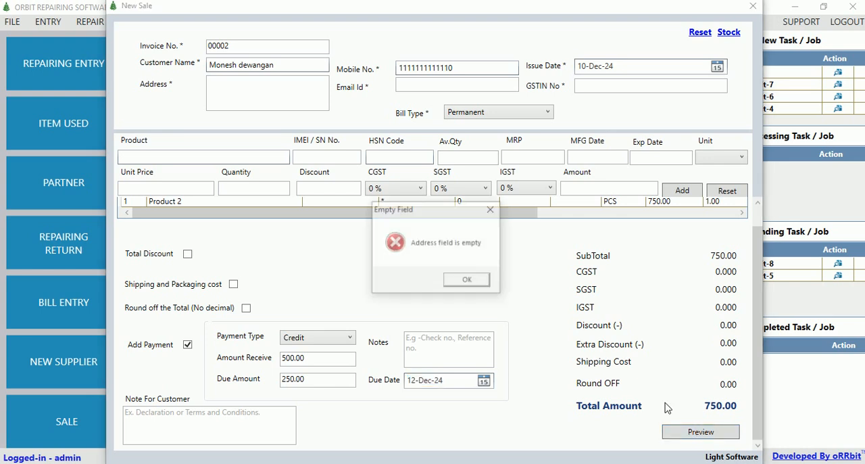
click(478, 284)
click(210, 91)
text(gna)
click(698, 433)
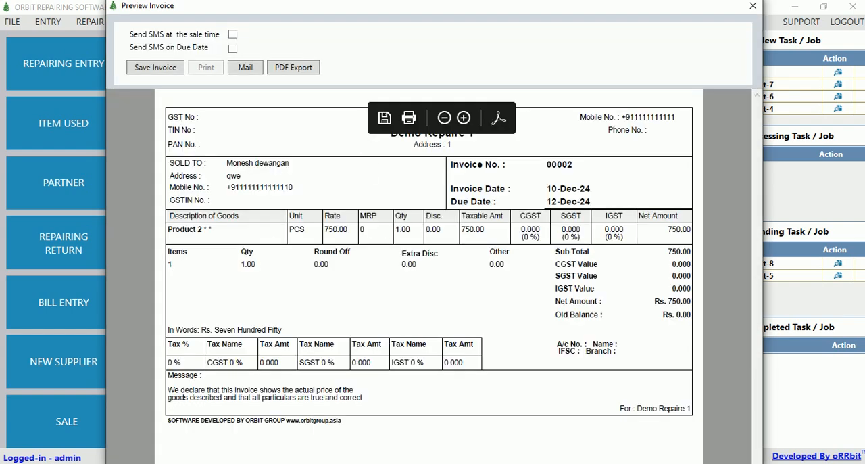
Save the sale invoice, and close its preview and the sale form.
click(152, 73)
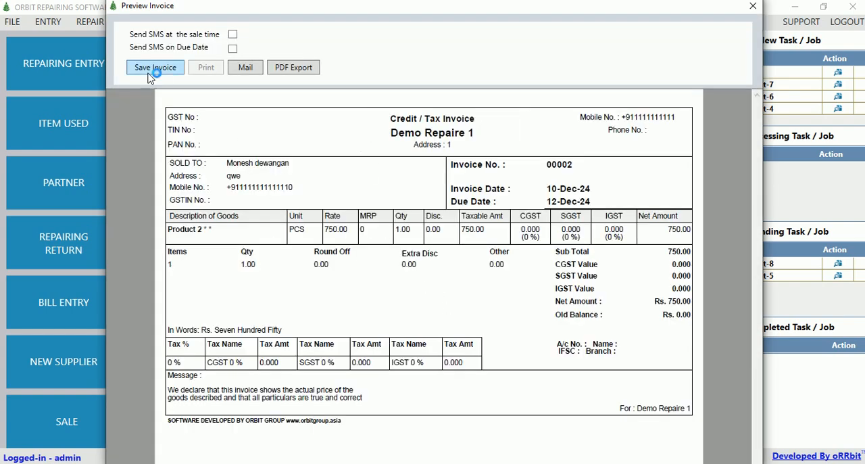
key(Return)
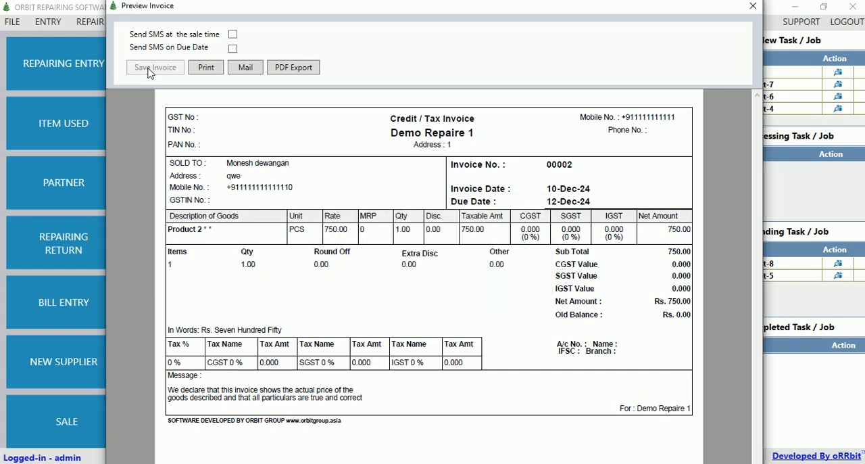
click(752, 6)
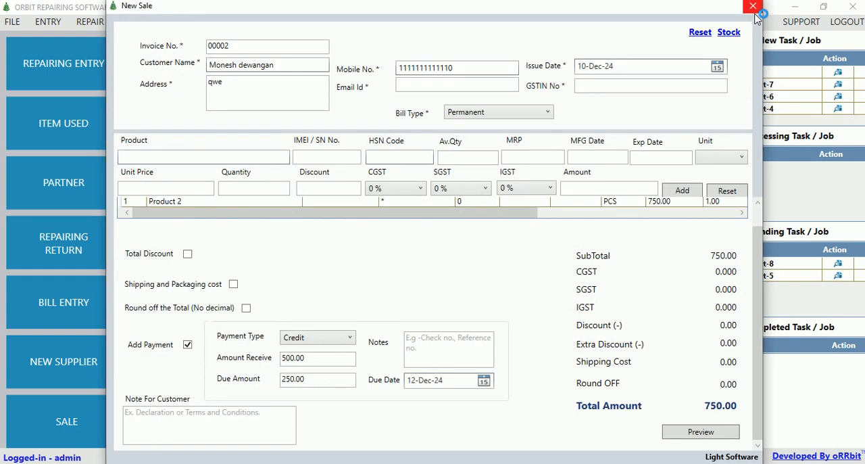
click(764, 11)
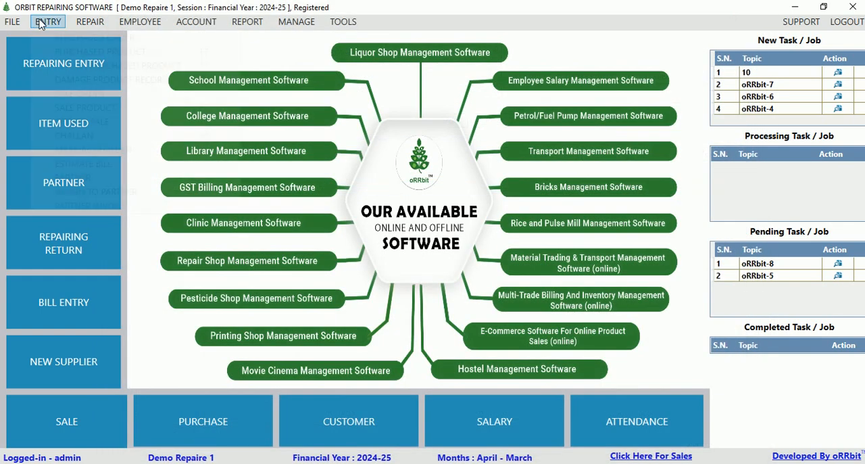
View the estimate bill records and the blank new estimate bill form, closing both without changes.
click(48, 21)
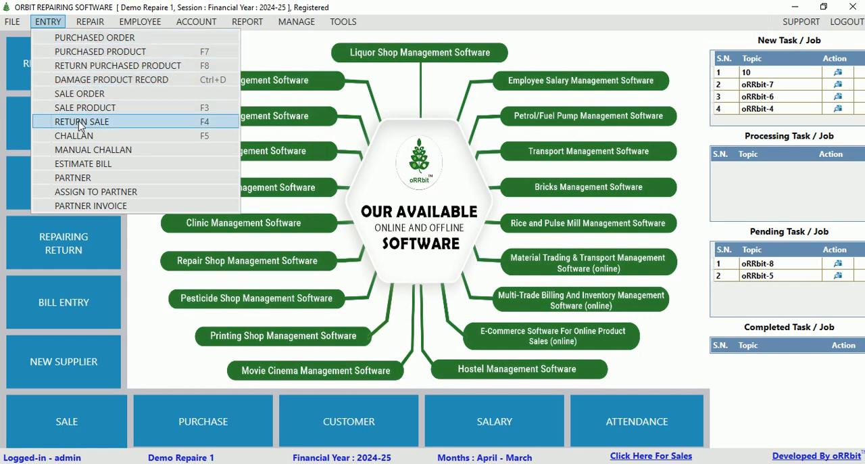
click(114, 165)
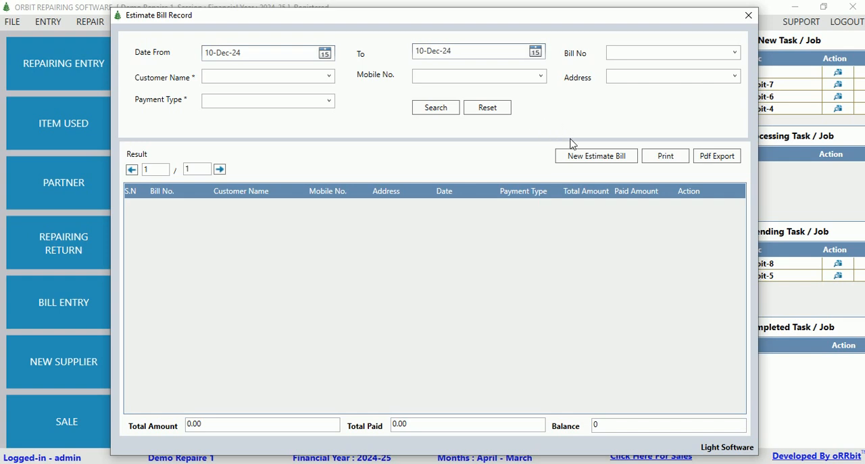
click(593, 157)
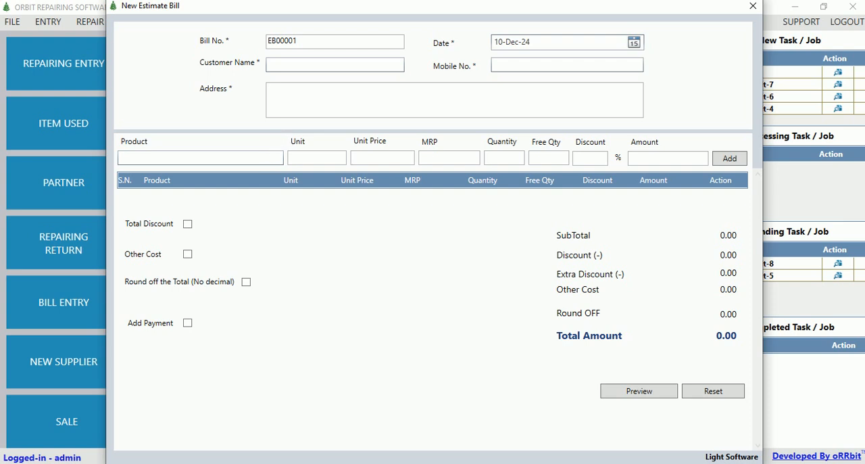
click(753, 6)
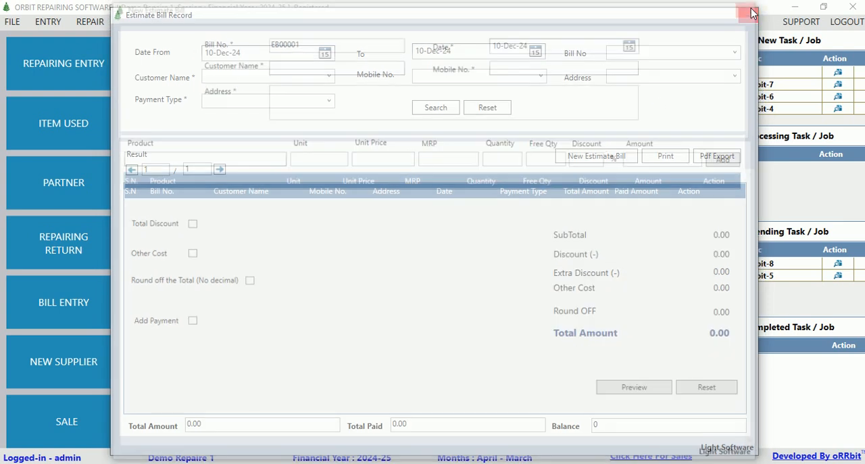
click(748, 15)
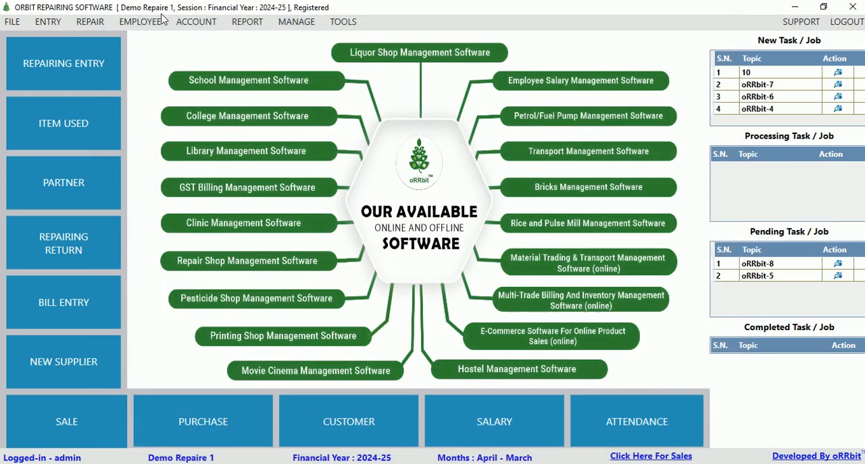
View the Repairing Status Report filtered to job number 10, review its work status entries, and close the report.
click(90, 24)
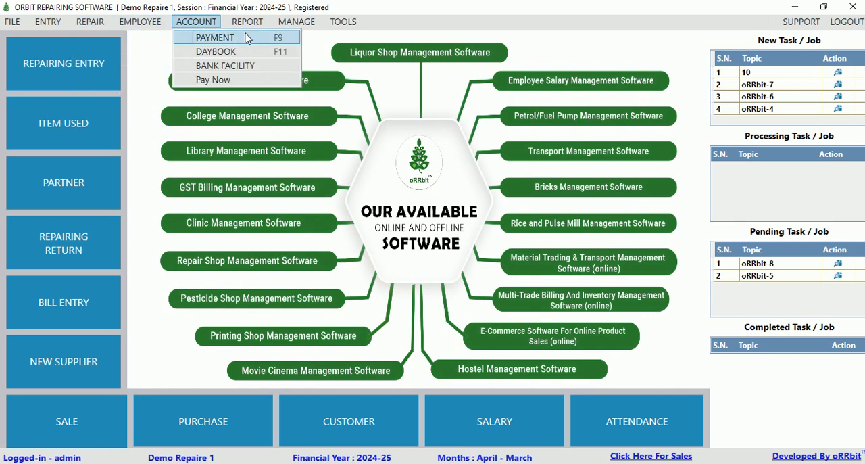
mouse_move(248, 25)
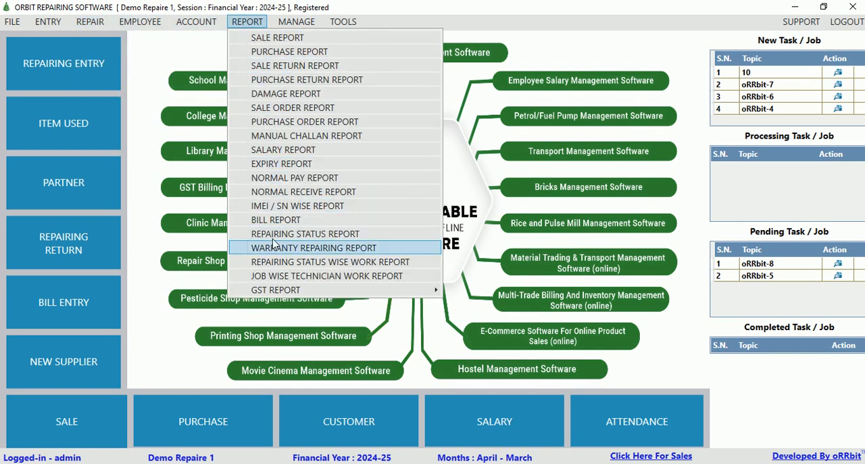
click(338, 235)
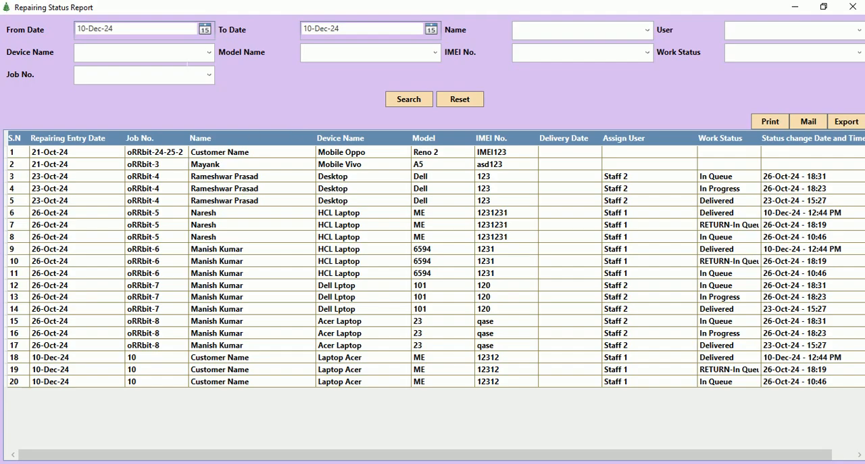
click(209, 75)
click(88, 90)
click(411, 101)
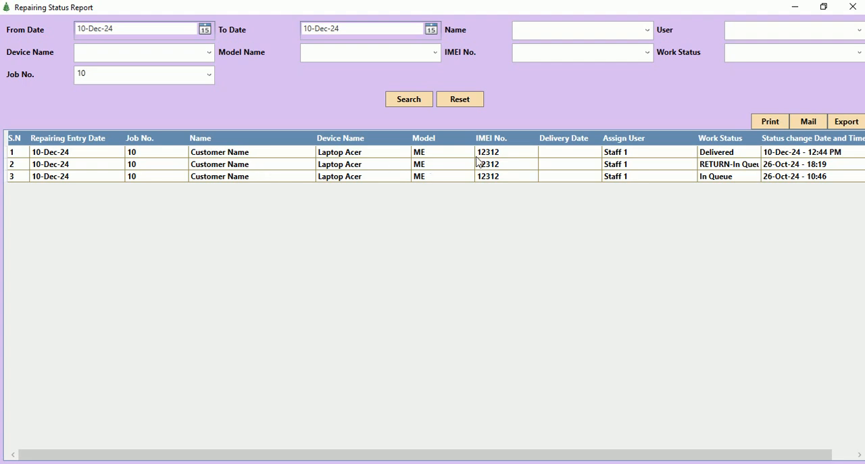
click(705, 176)
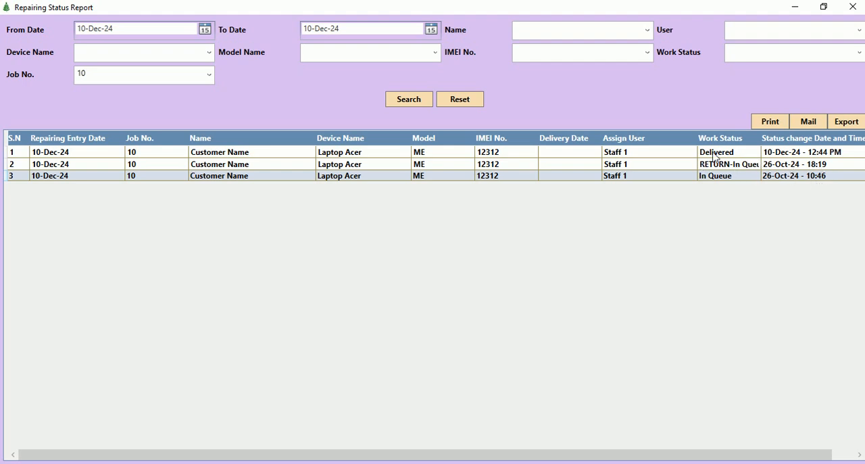
click(854, 7)
Filter the Repair Status Wise Work Report by job number 10 and examine its delivery and bill columns.
click(247, 22)
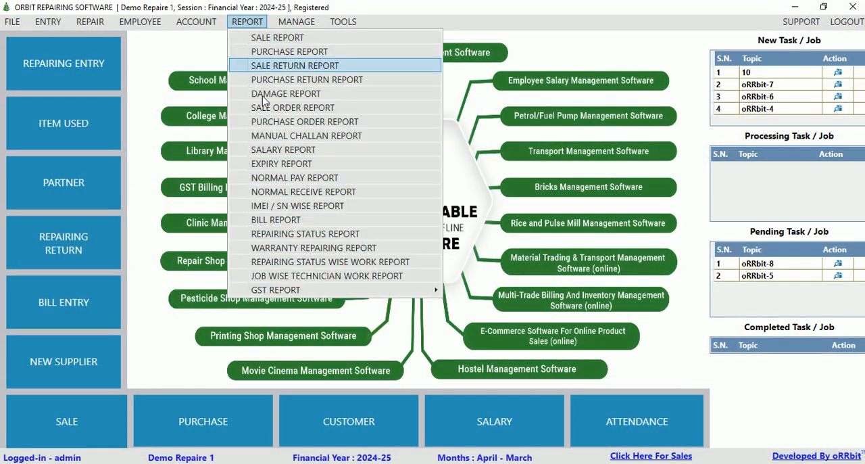
click(295, 265)
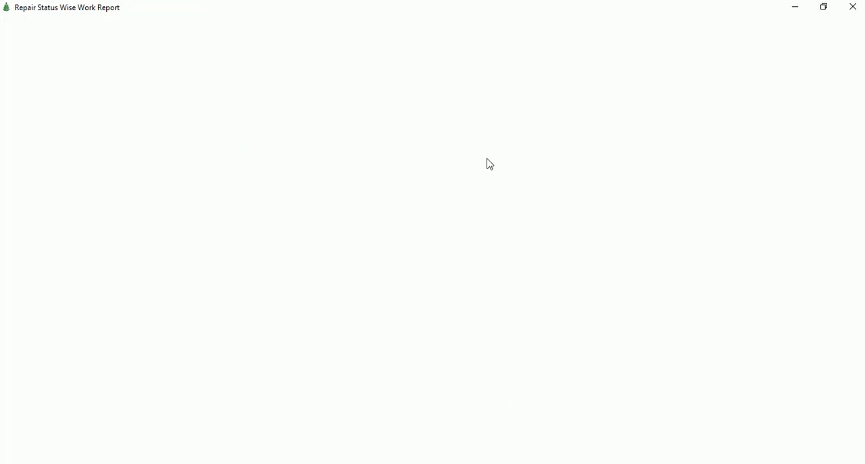
click(209, 30)
click(121, 50)
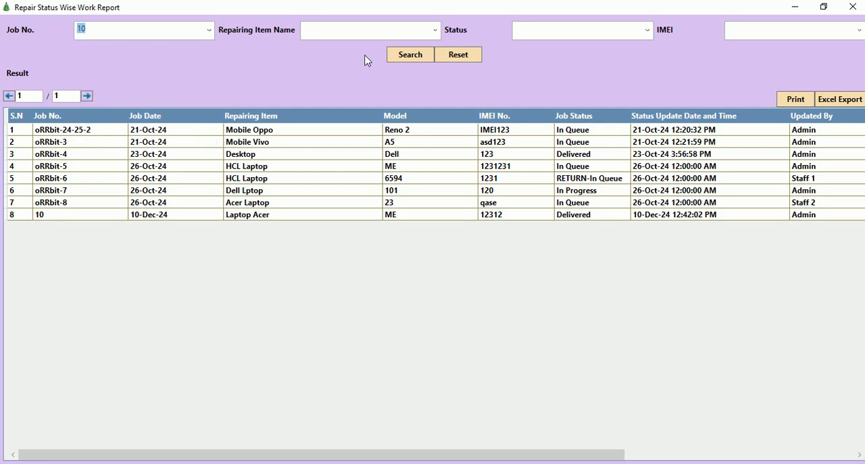
click(396, 60)
drag(265, 454, 493, 458)
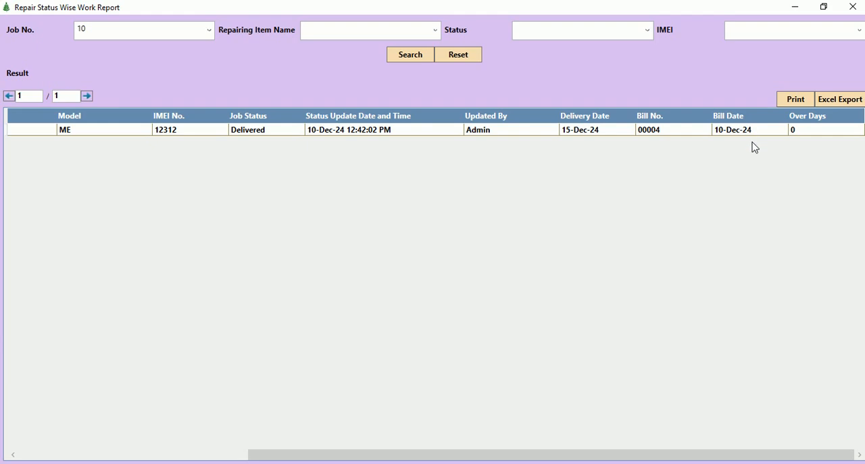
Open the work details of job 10, examine its parts, service, technician and status dates, and close both report windows.
double_click(487, 131)
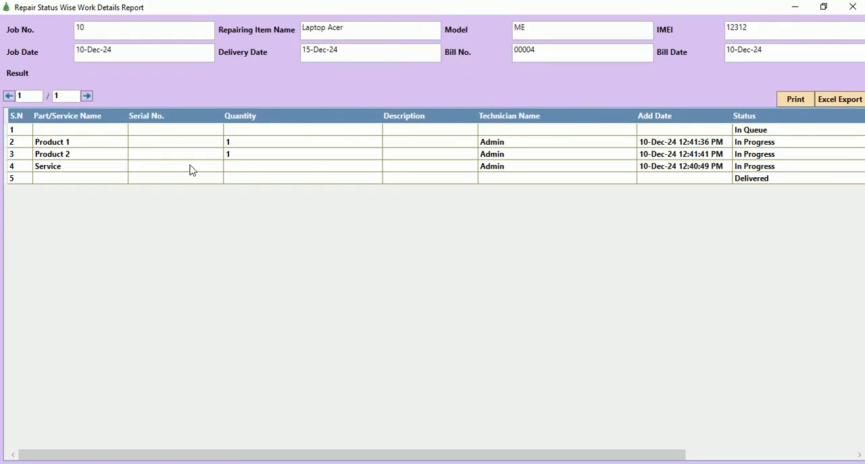
click(60, 142)
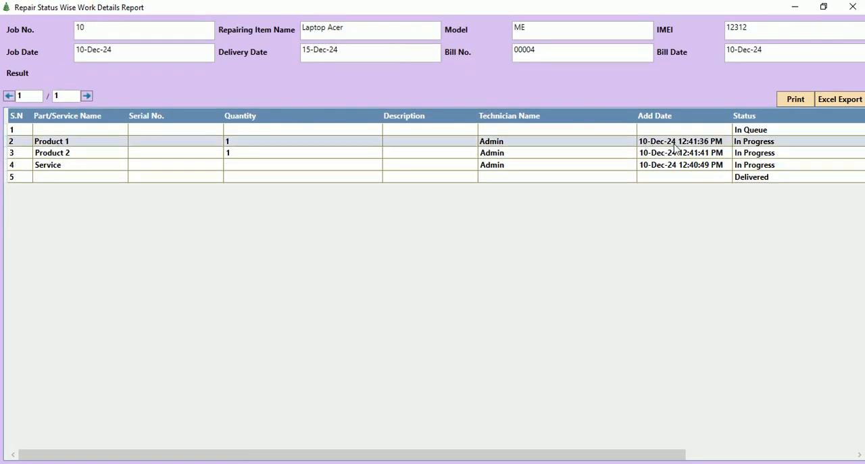
click(66, 156)
click(54, 168)
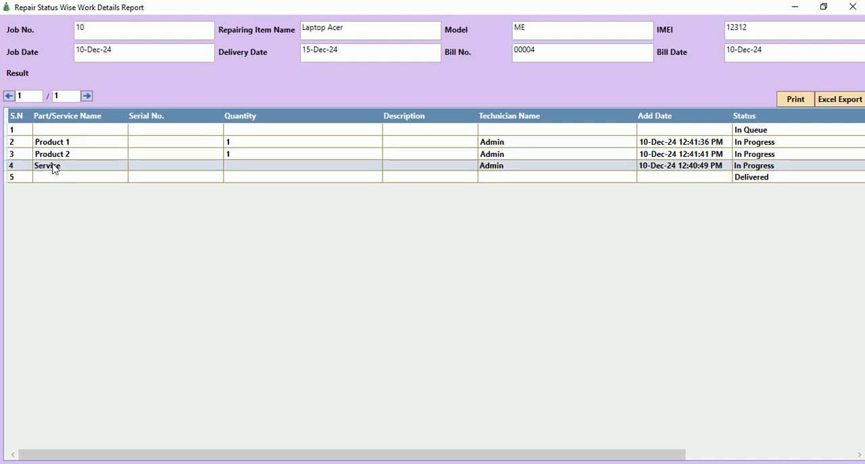
drag(510, 460, 585, 437)
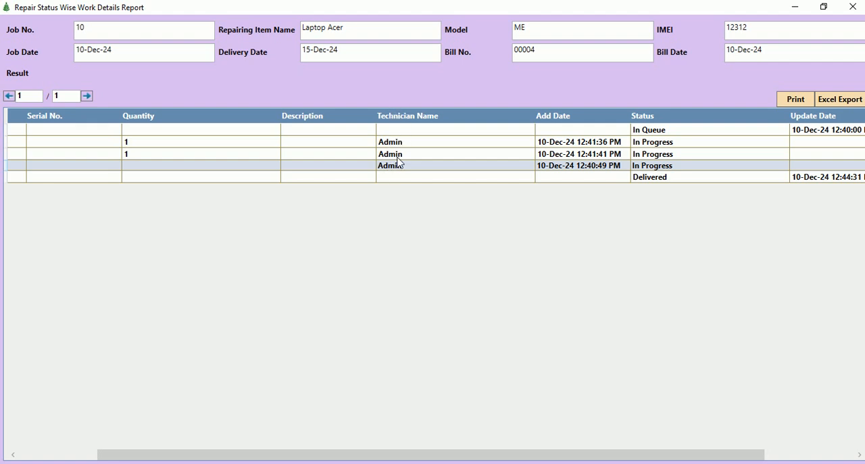
drag(558, 458, 695, 322)
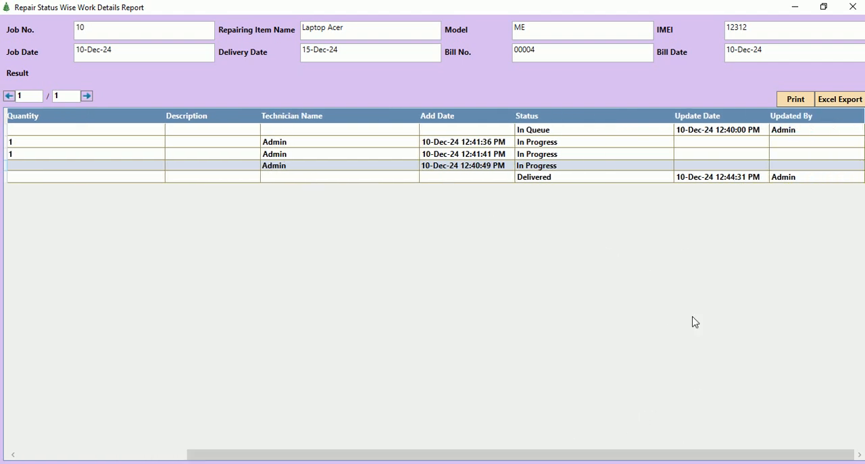
click(539, 131)
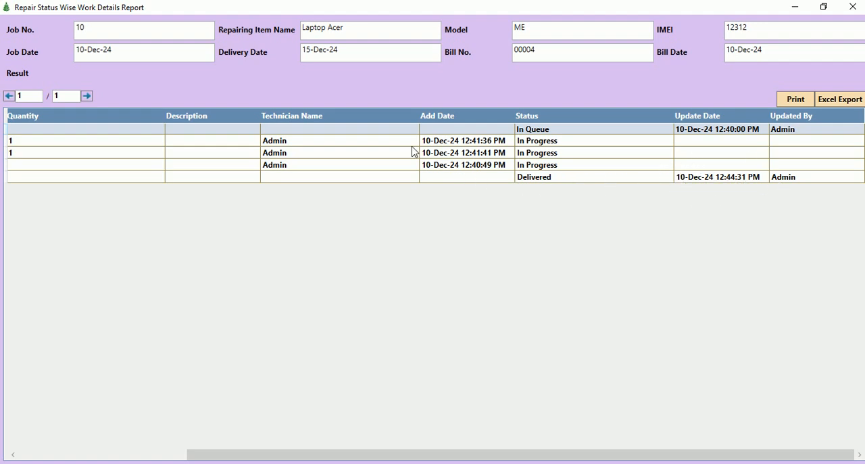
click(853, 9)
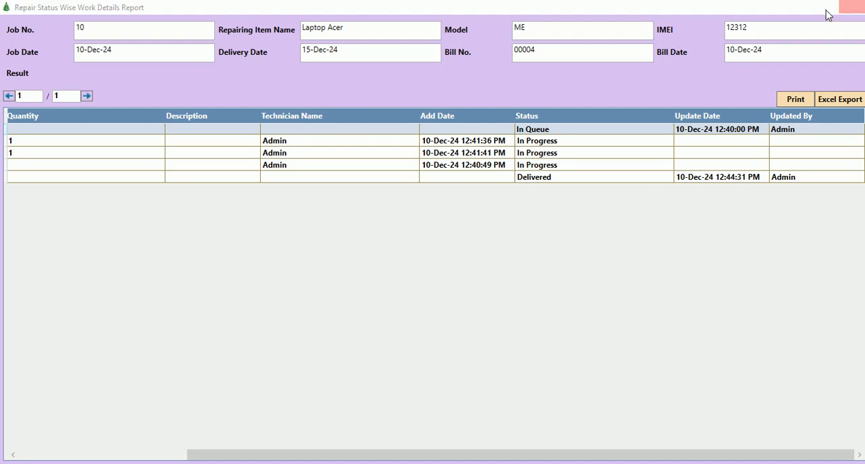
click(853, 8)
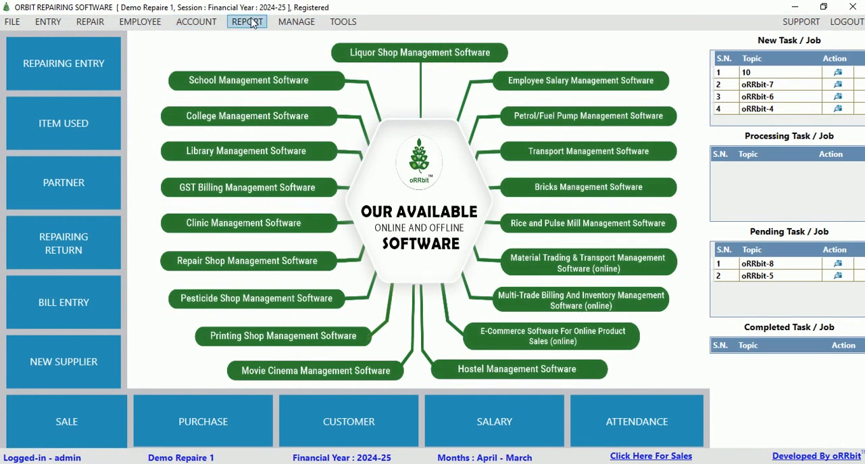
View the Job Wise Technician Work Report filtered to job number 10, review the technician entries, and close it.
click(249, 22)
click(272, 276)
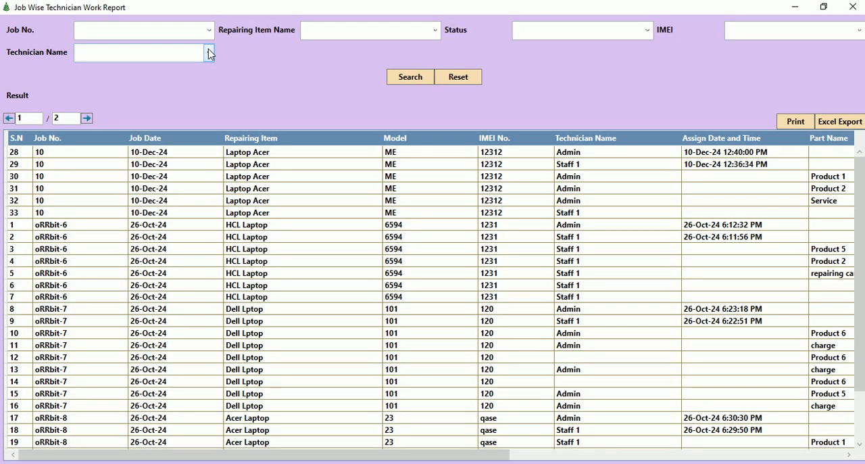
click(209, 30)
click(100, 44)
click(413, 83)
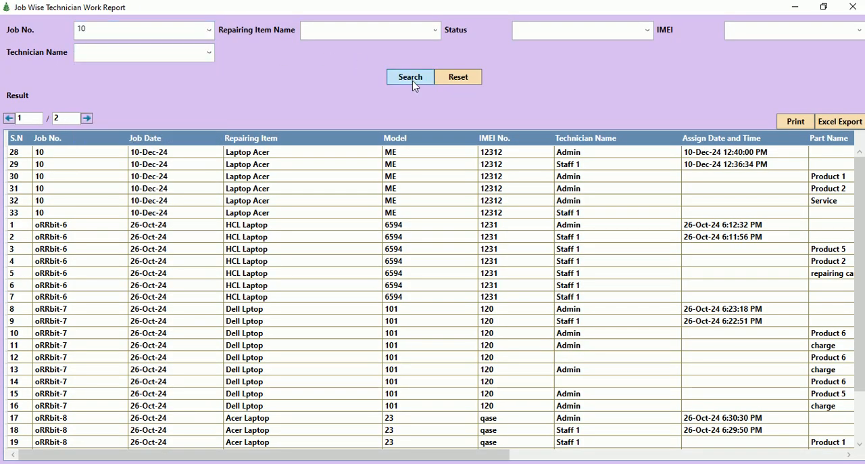
click(578, 164)
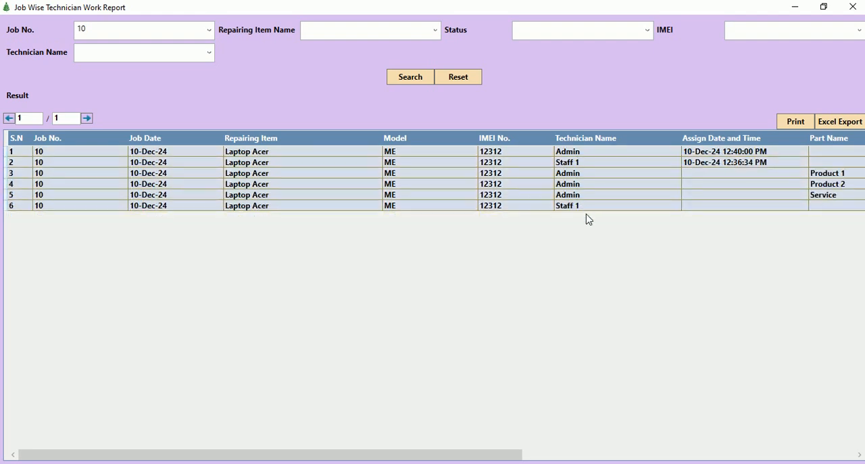
click(567, 213)
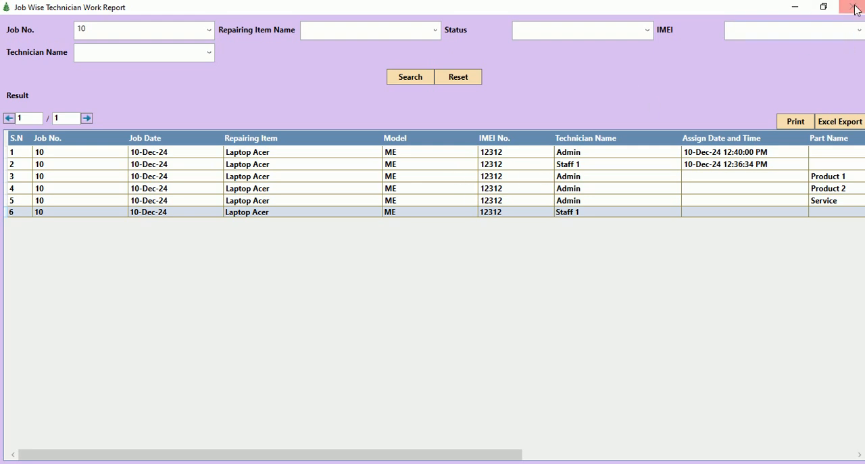
click(853, 7)
Open the Sale GST Report and examine the taxable, tax and total amount columns of the listed sale.
click(248, 22)
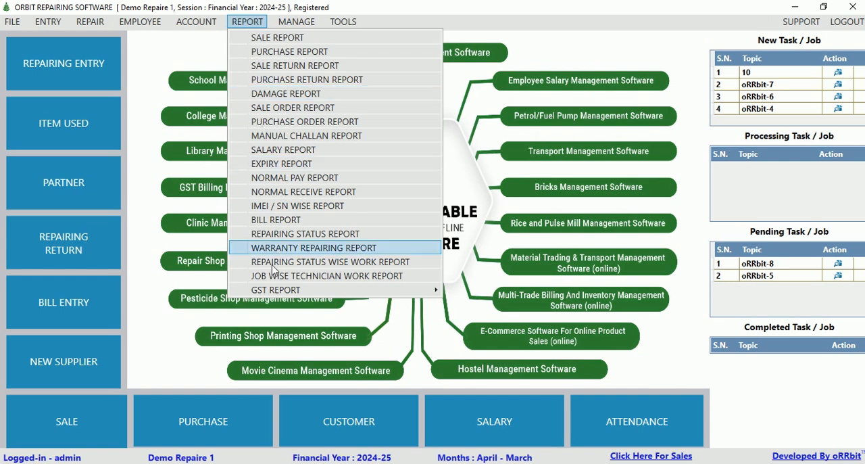
mouse_move(276, 290)
click(482, 291)
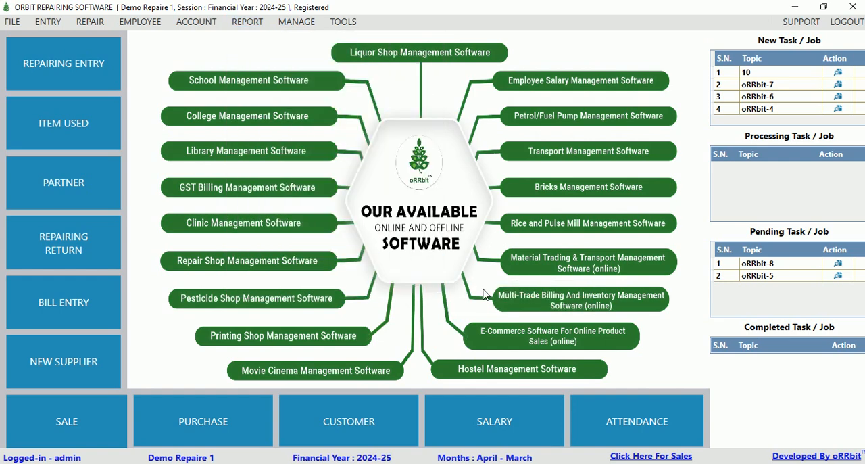
click(173, 131)
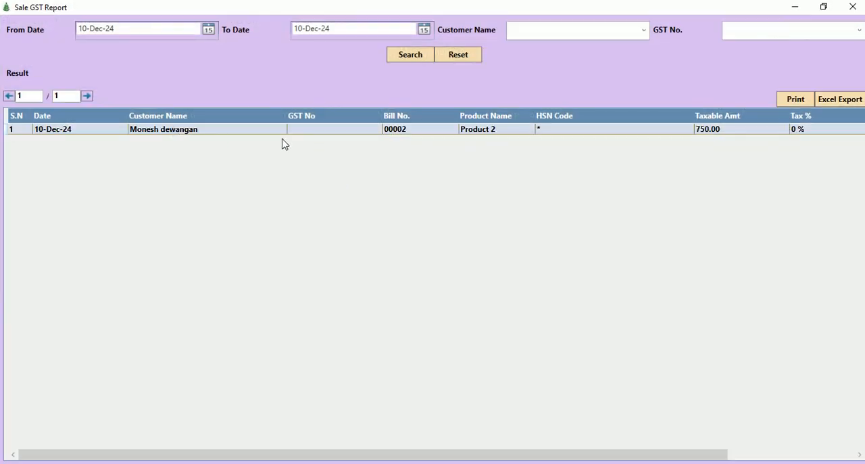
drag(415, 456, 610, 462)
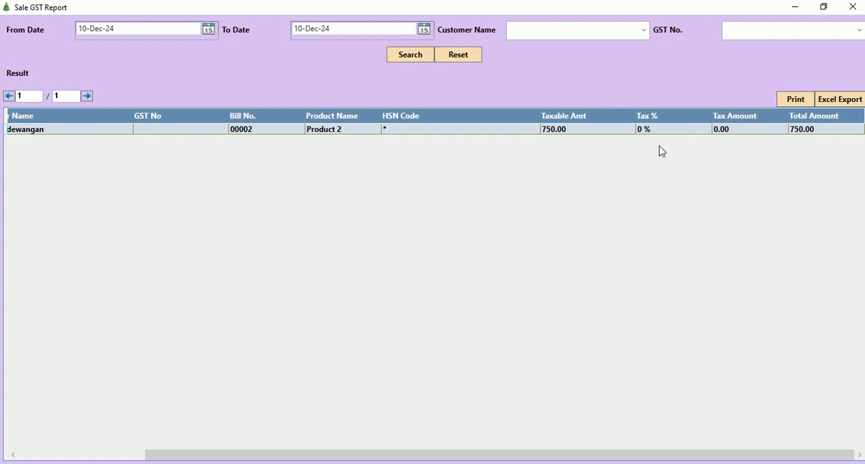
Close the Sale GST Report and return to the main dashboard.
click(861, 8)
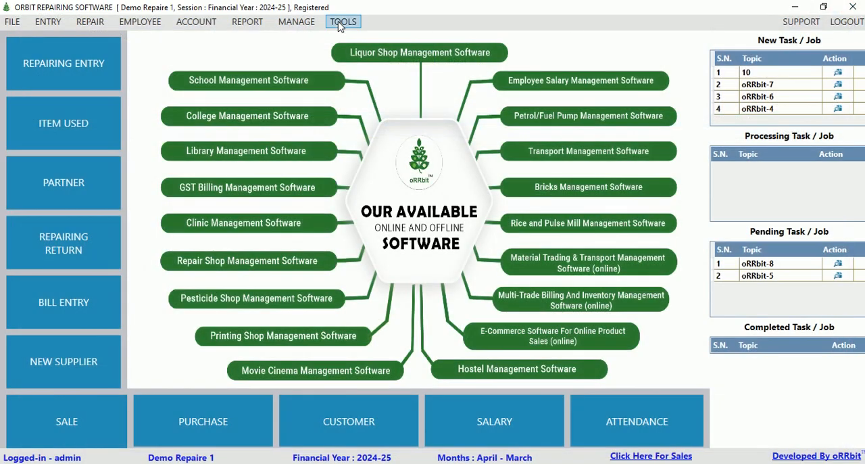
click(248, 21)
mouse_move(317, 290)
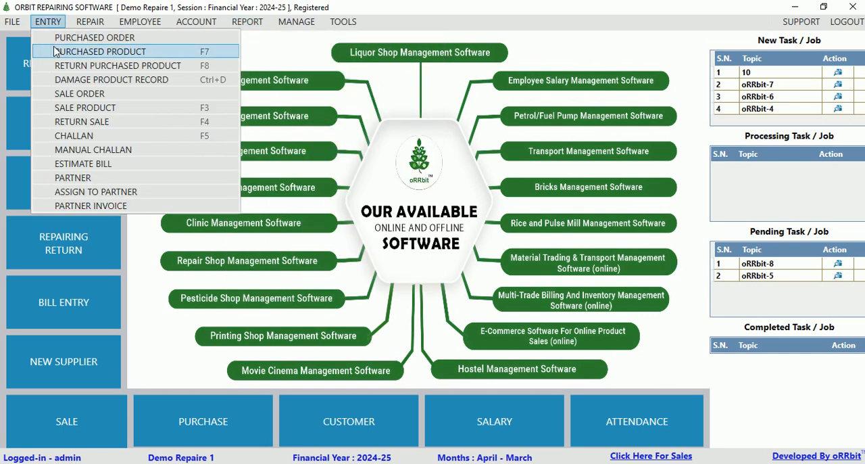
mouse_move(279, 27)
mouse_move(247, 22)
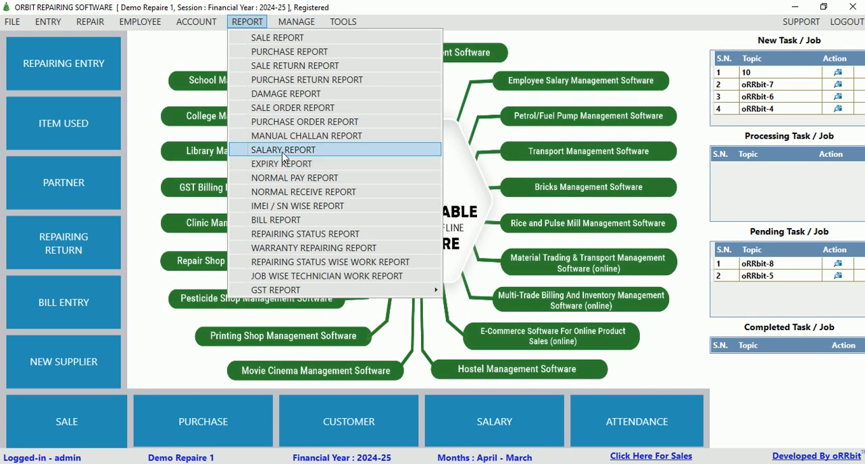
Open a new employee form from the employee records and choose Aadhar No as the ID proof.
mouse_move(135, 23)
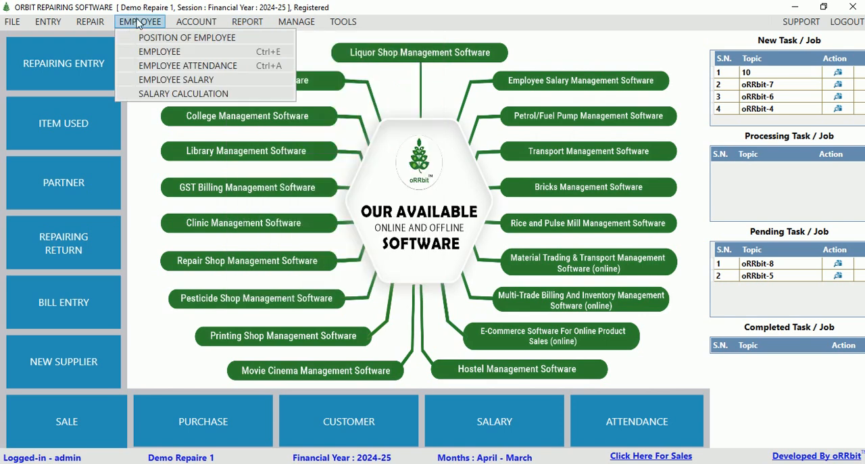
click(160, 51)
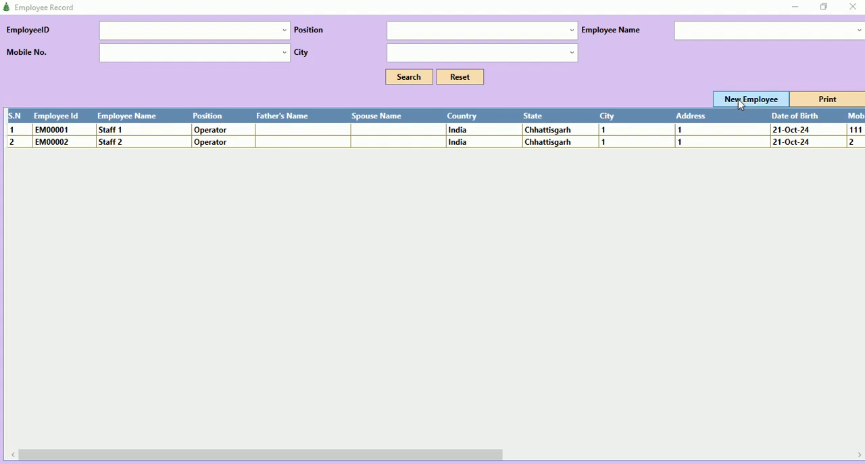
click(739, 101)
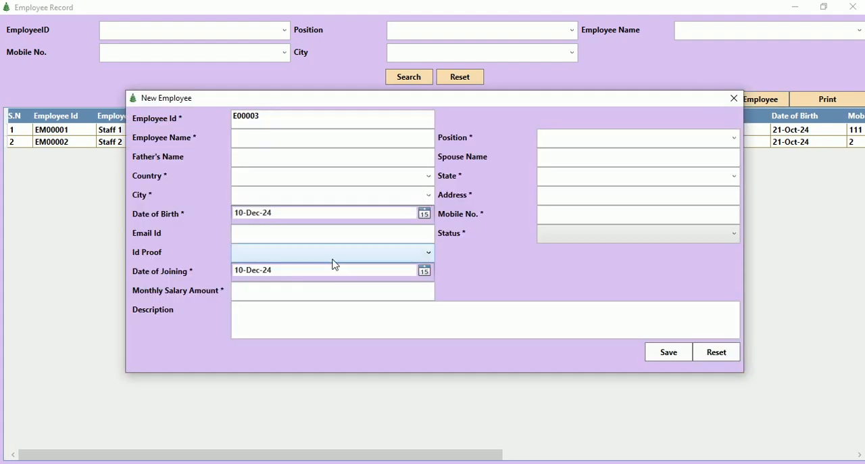
click(279, 259)
click(263, 268)
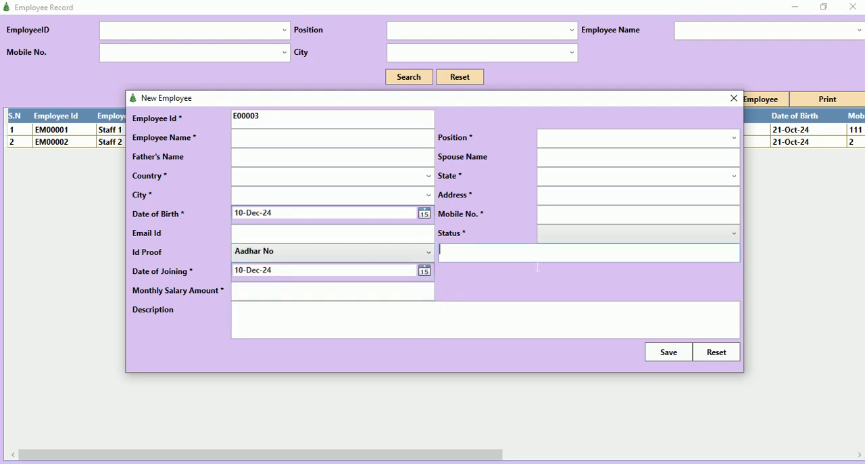
Check the status options and position field of the new employee form, and close it and the employee records without saving.
click(586, 234)
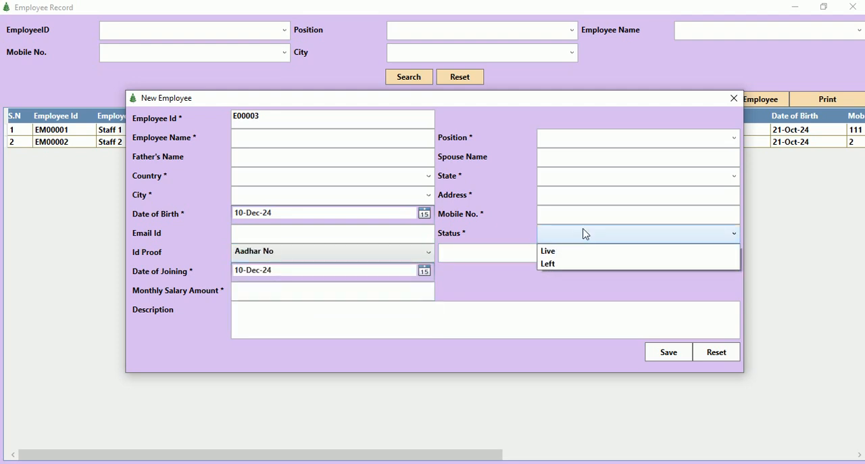
click(595, 141)
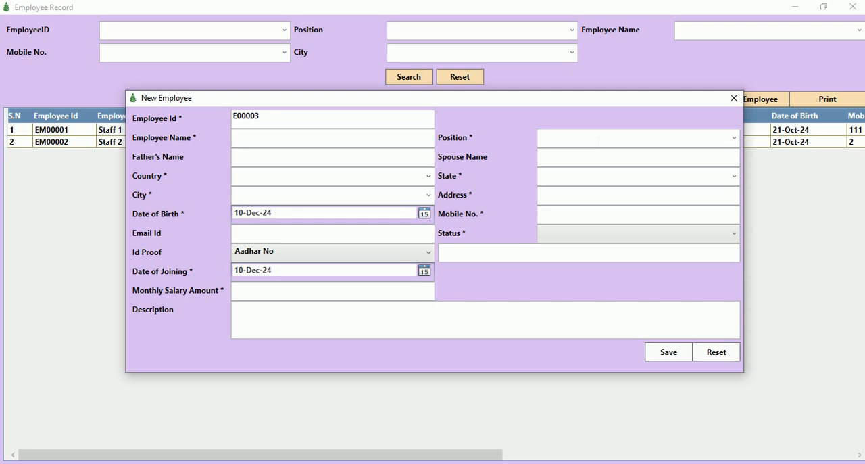
click(733, 98)
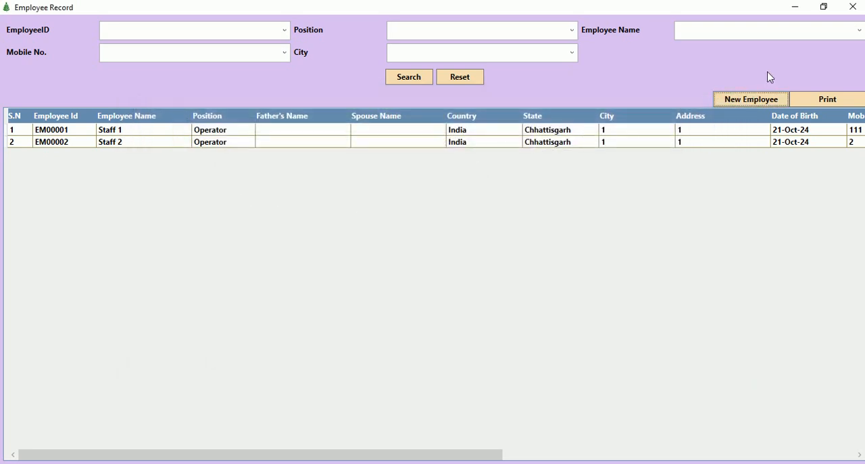
click(853, 7)
Open a new attendance entry for 10-Dec-24, mark one employee as absent, and close the attendance windows without saving.
click(147, 22)
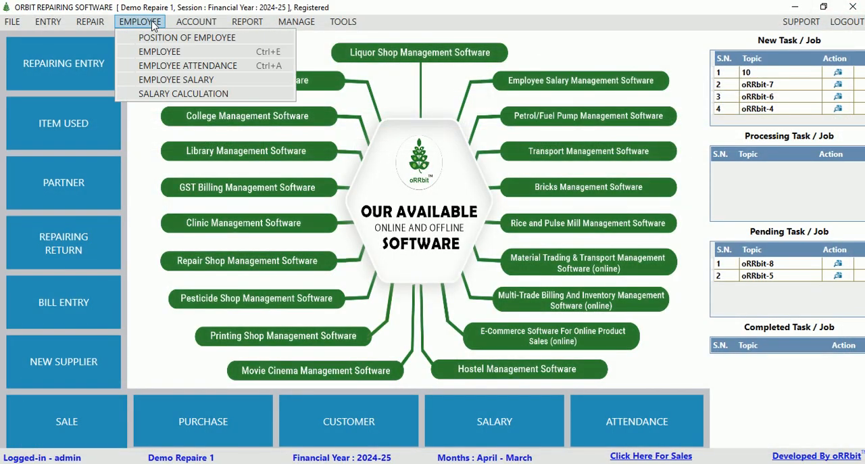
click(164, 69)
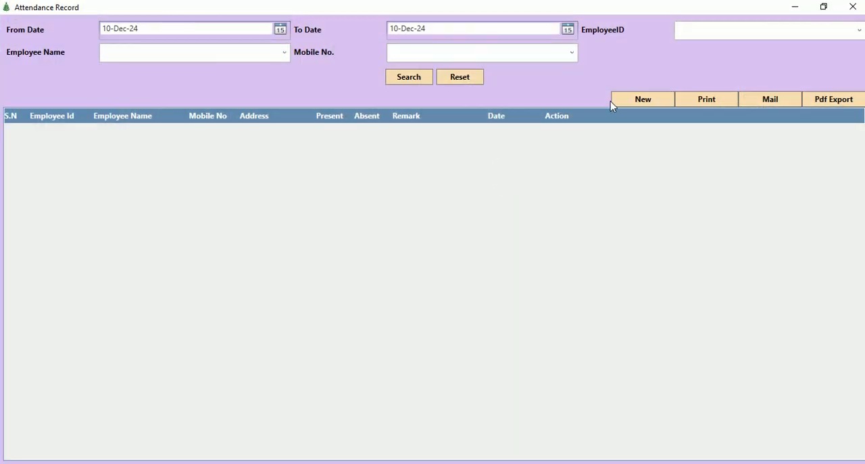
click(628, 100)
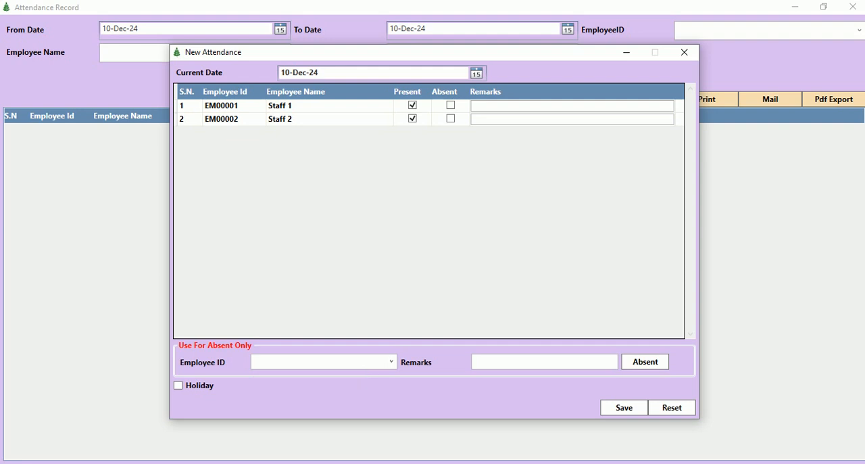
click(391, 363)
click(282, 377)
click(649, 363)
click(683, 54)
click(854, 6)
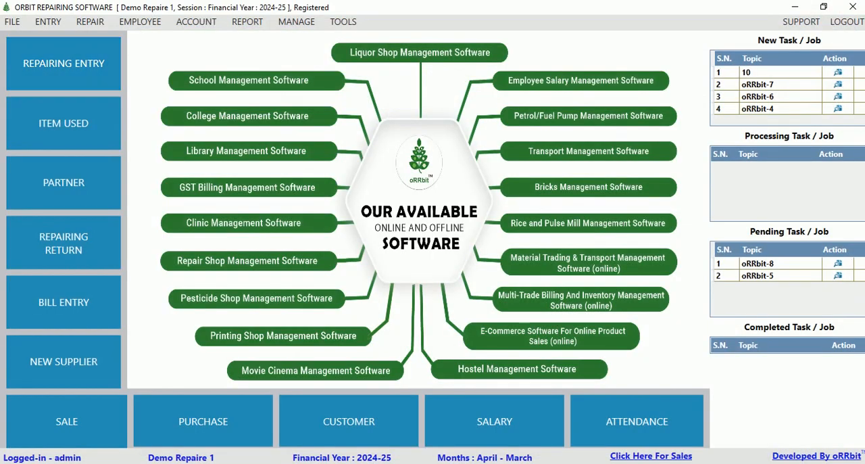
Start a new employee salary entry for financial year 2024-25, load the details of Staff 2, and choose January as the month.
click(140, 21)
click(193, 81)
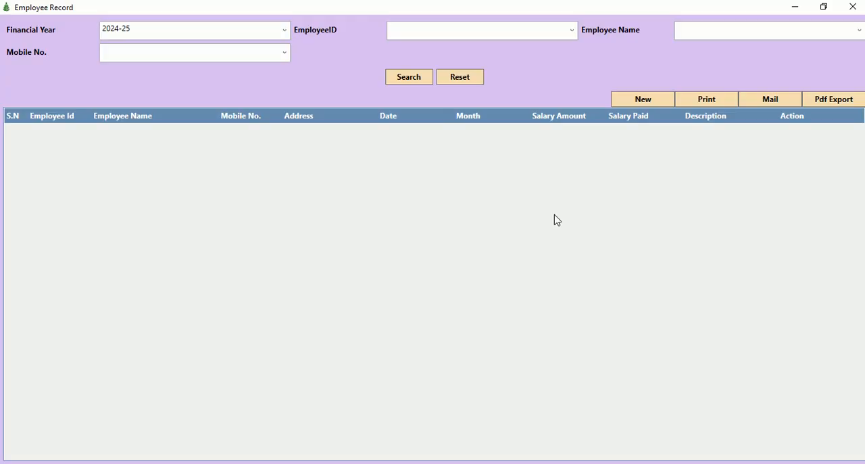
click(652, 98)
click(667, 98)
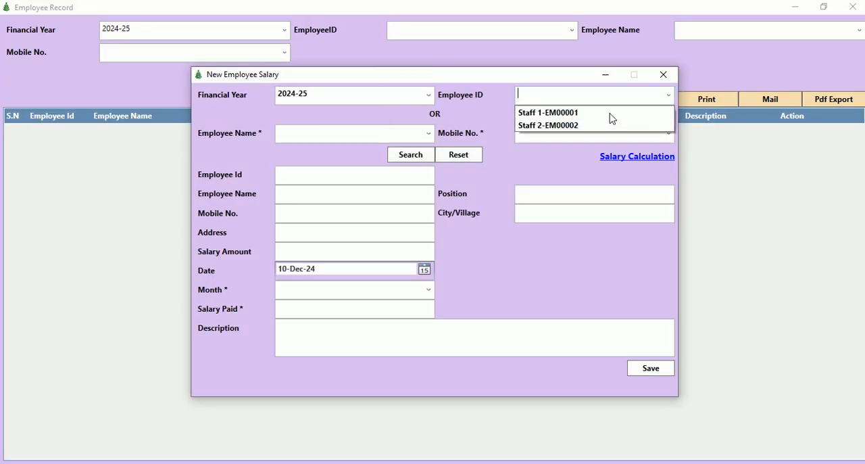
click(609, 123)
click(411, 155)
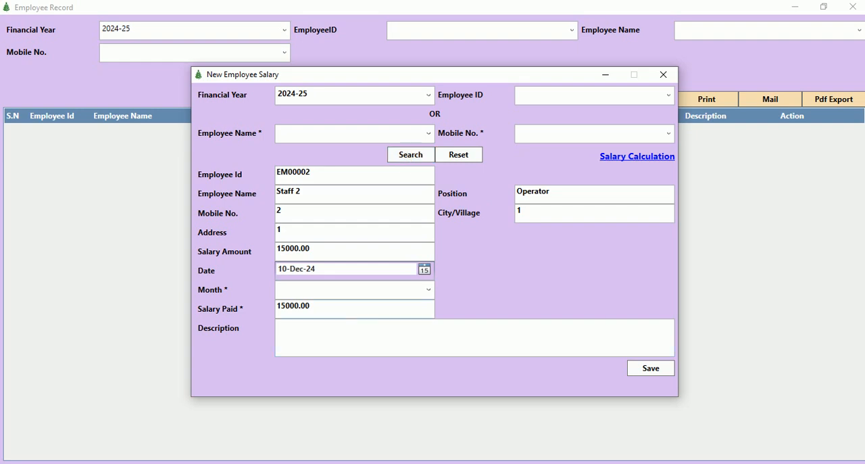
click(426, 290)
click(324, 300)
key(Tab)
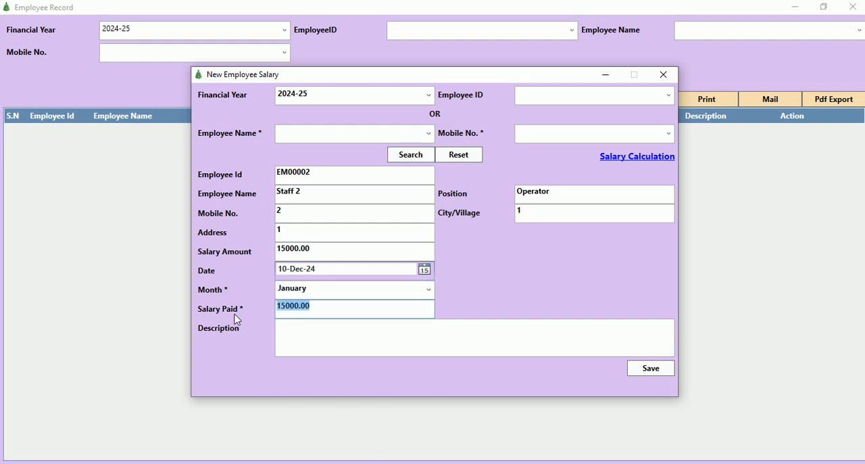
Calculate the December salary of Staff 1, examine the present days, salary per day and net salary, and close the calculation.
click(656, 157)
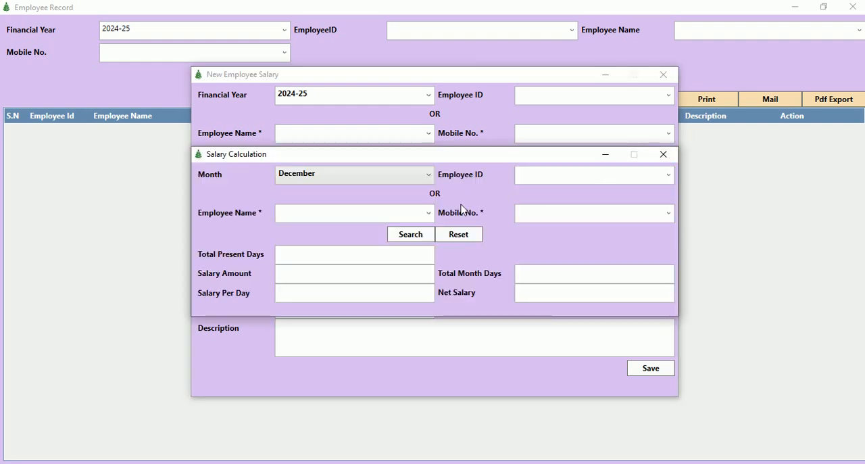
click(670, 174)
click(545, 188)
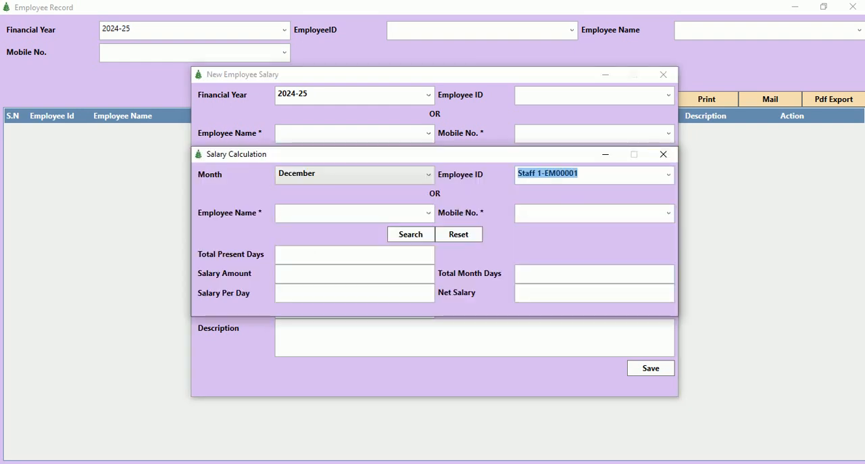
click(396, 234)
drag(292, 254, 256, 255)
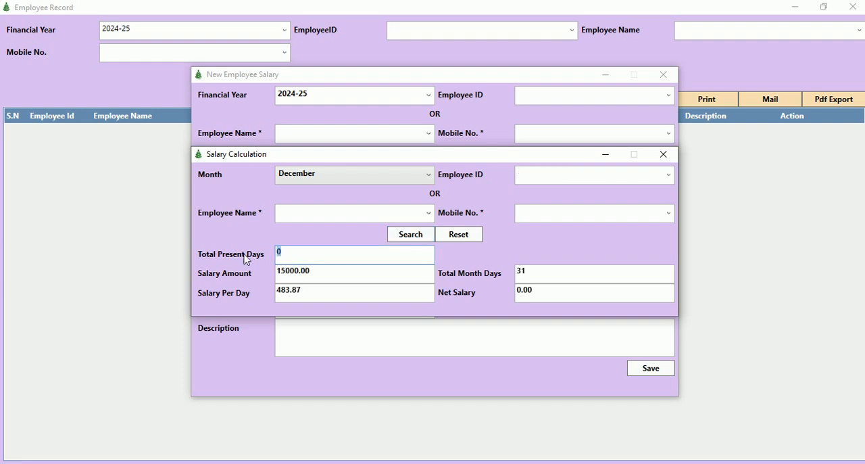
drag(310, 292, 264, 300)
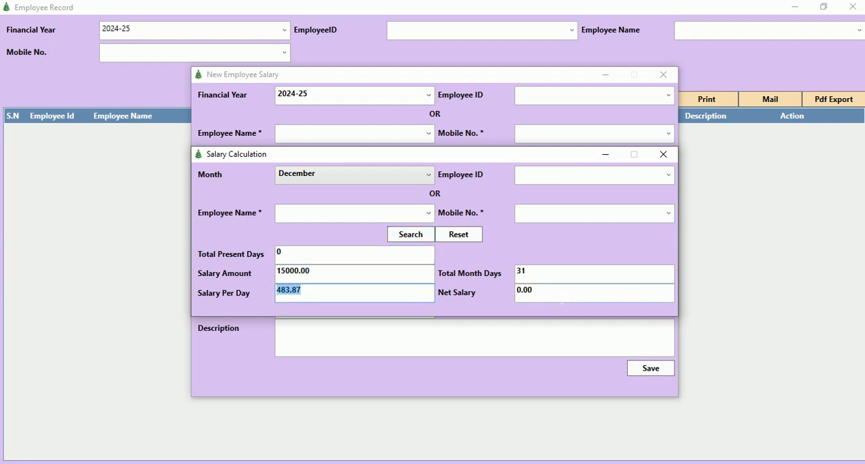
drag(561, 301, 489, 302)
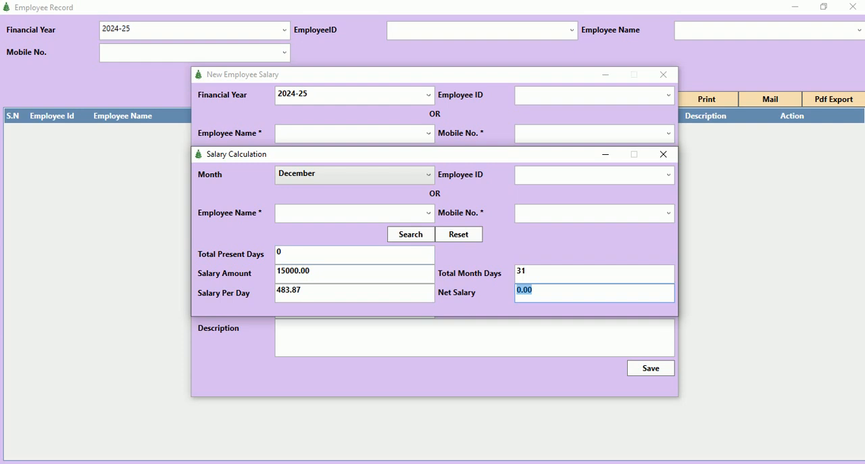
click(663, 154)
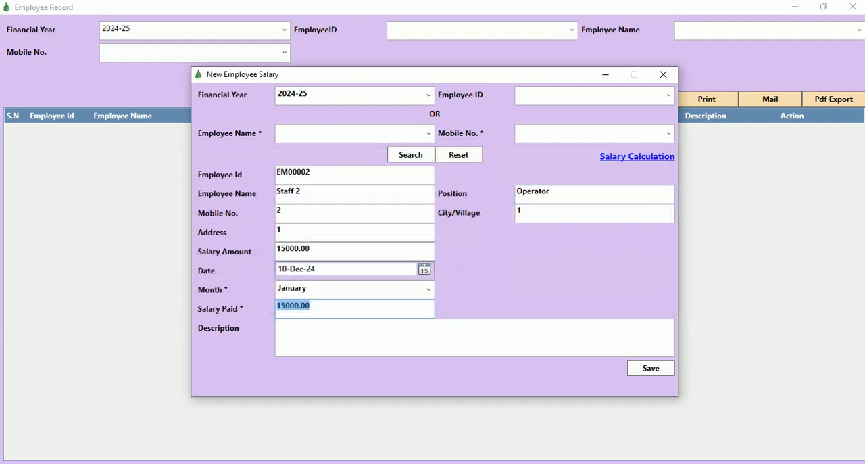
Set the salary paid to 7000 and close the salary entry and its record window without saving.
text(7000)
key(Tab)
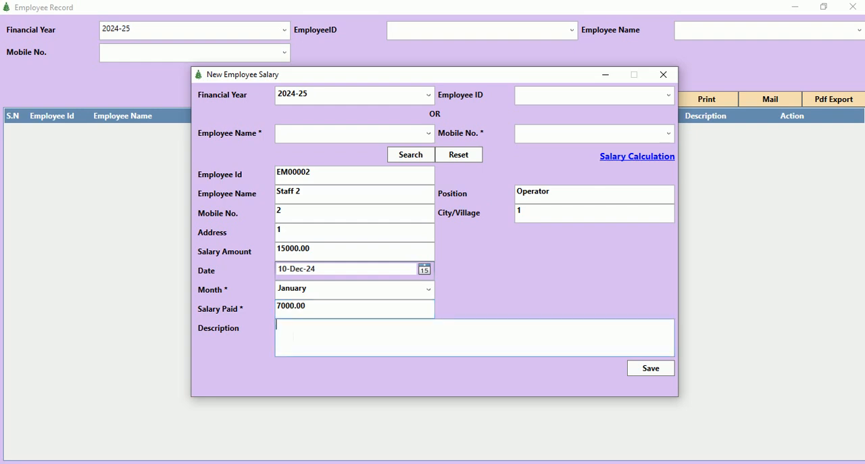
click(663, 74)
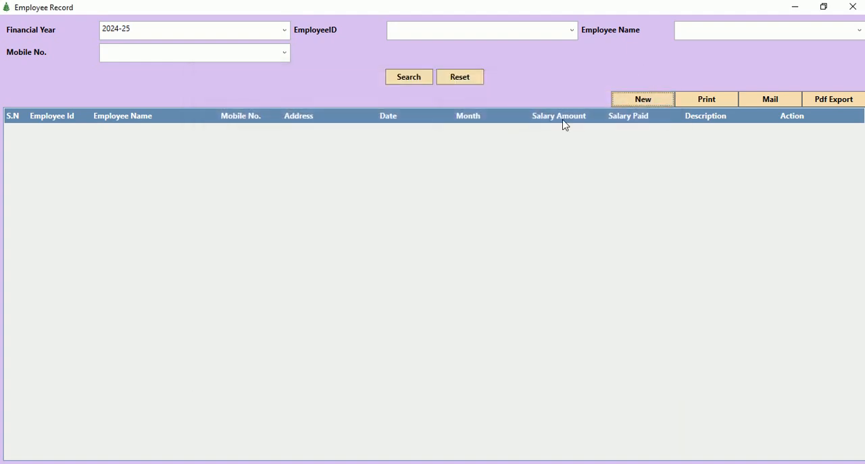
click(852, 7)
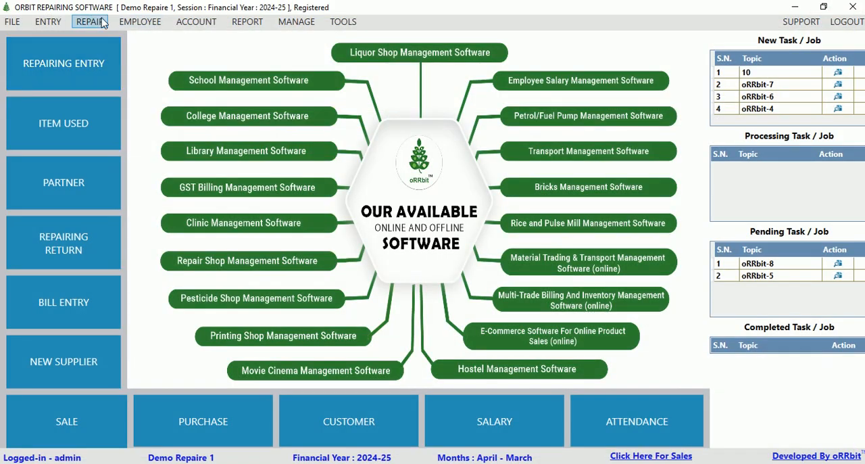
Open the normal outgoing payment records in the account section and view the blank New Normal Pay form.
click(196, 21)
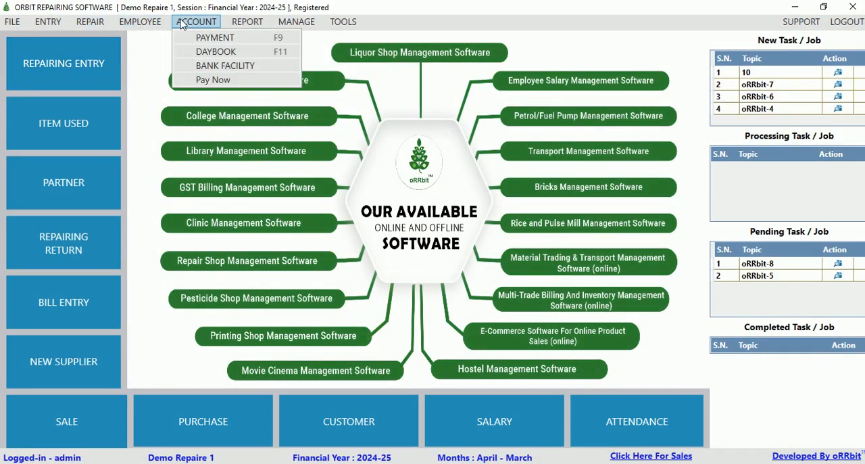
click(208, 38)
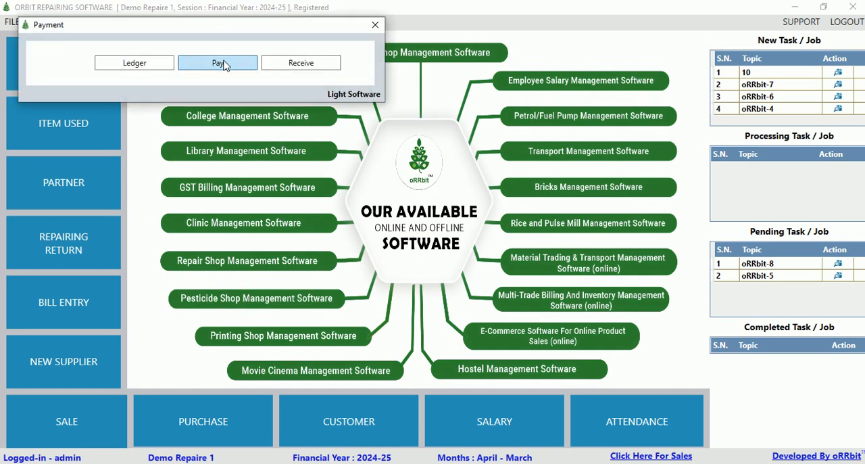
click(223, 63)
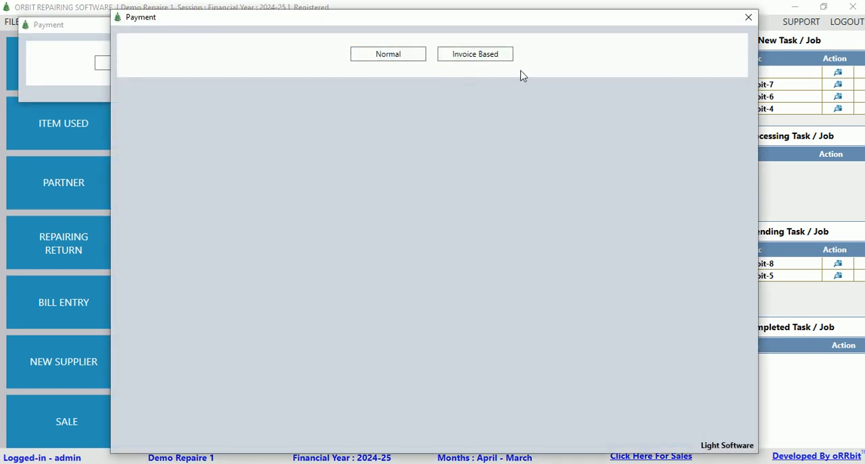
click(394, 62)
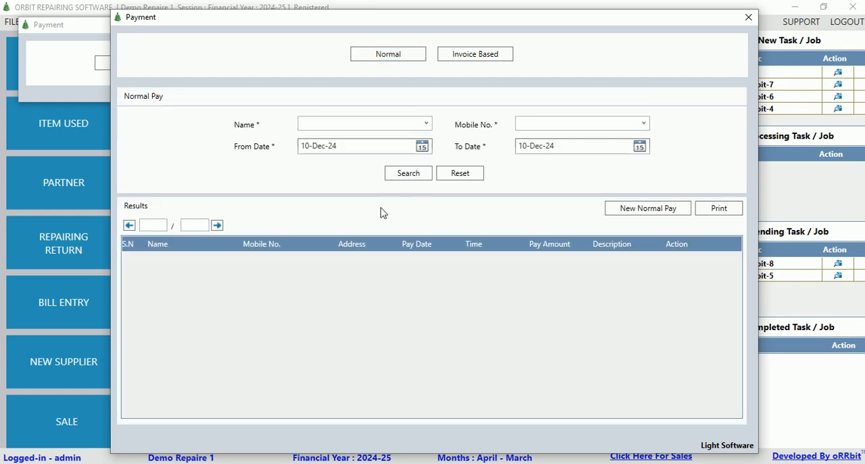
click(630, 211)
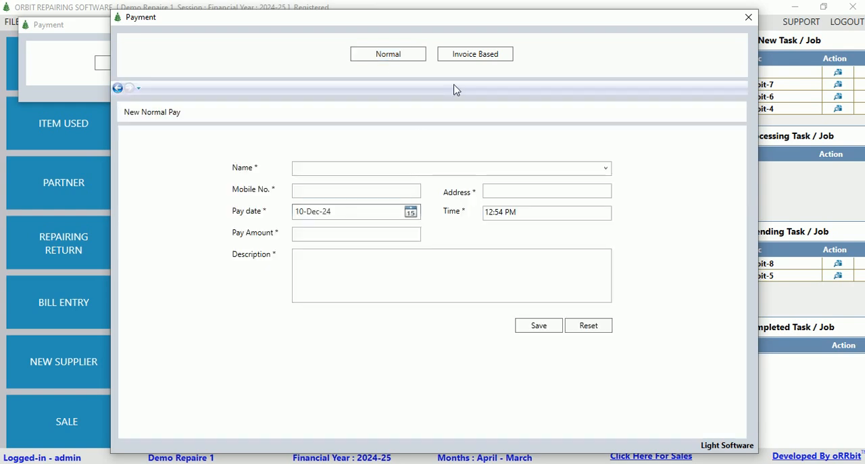
Start a new invoice-based payment, find the purchase invoice numbered 1, and select it to load the details of Supplier 1.
click(475, 54)
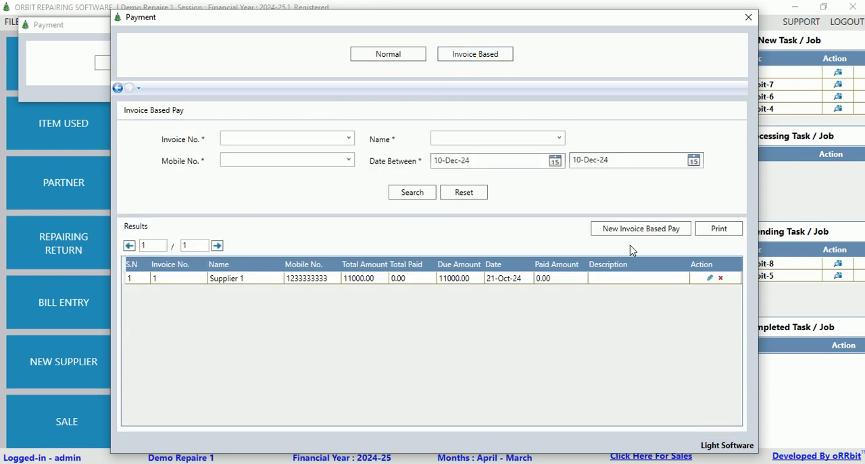
click(610, 228)
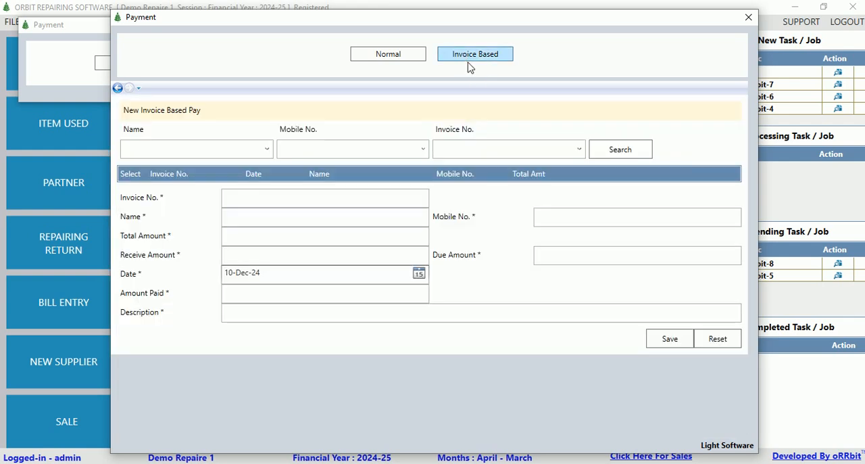
click(580, 150)
click(473, 169)
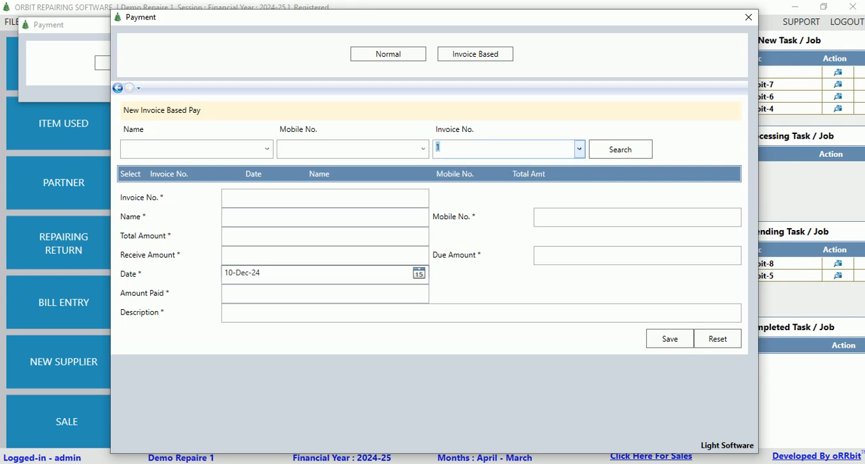
click(620, 149)
click(138, 188)
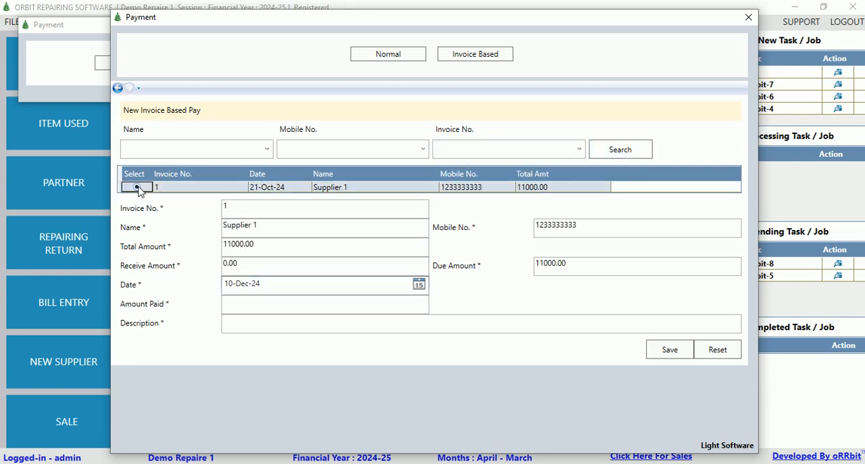
Check the due and received amounts of the supplier invoice, set the amount paid to 5000, and save the payment.
drag(579, 266, 521, 271)
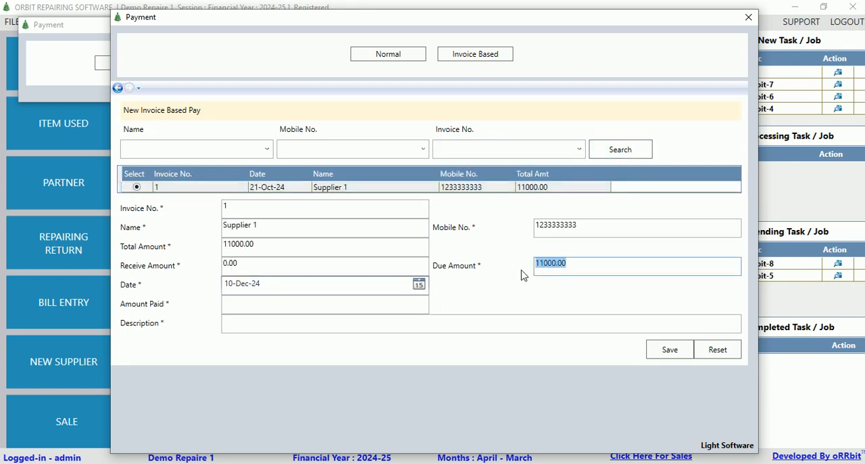
drag(262, 266, 163, 278)
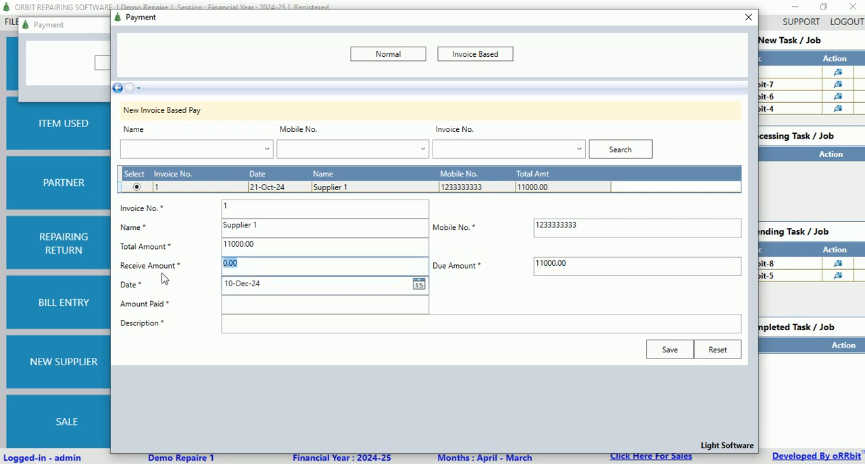
click(323, 305)
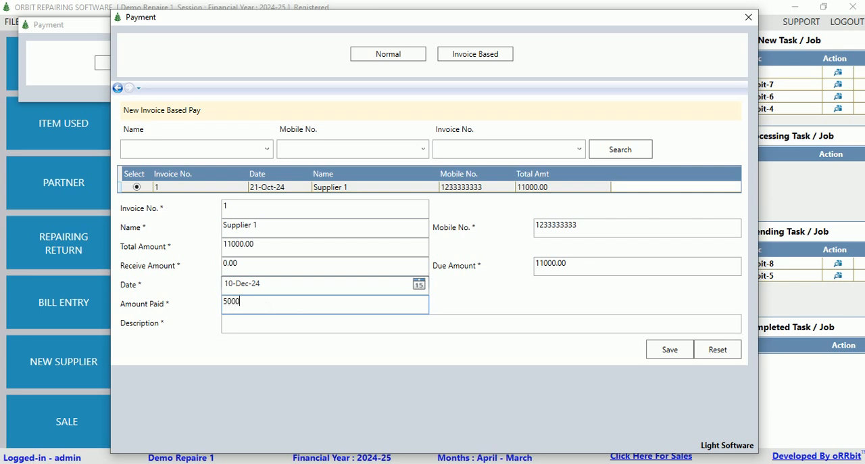
click(670, 349)
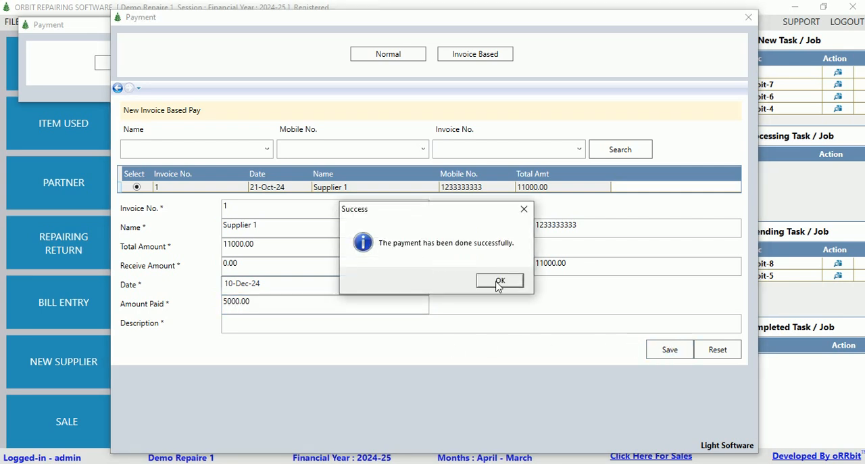
click(498, 285)
Reload invoice 1 in a new invoice-based payment, examine its due and received amounts, and close the payment window.
click(635, 230)
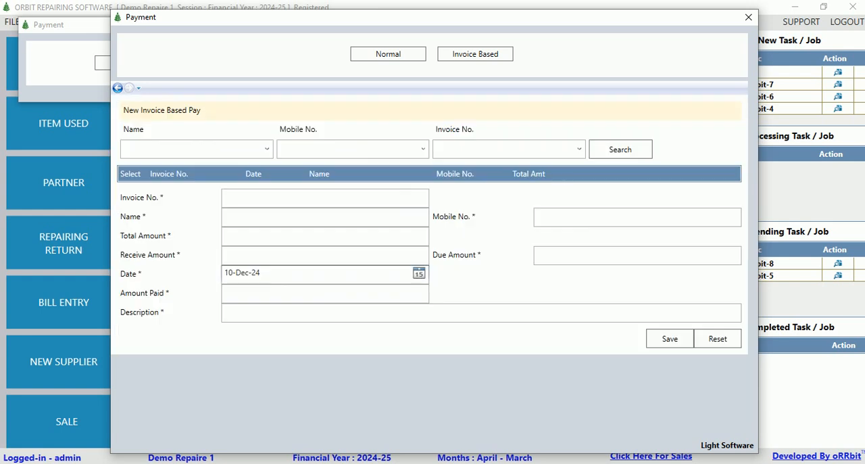
click(579, 149)
click(474, 165)
click(619, 149)
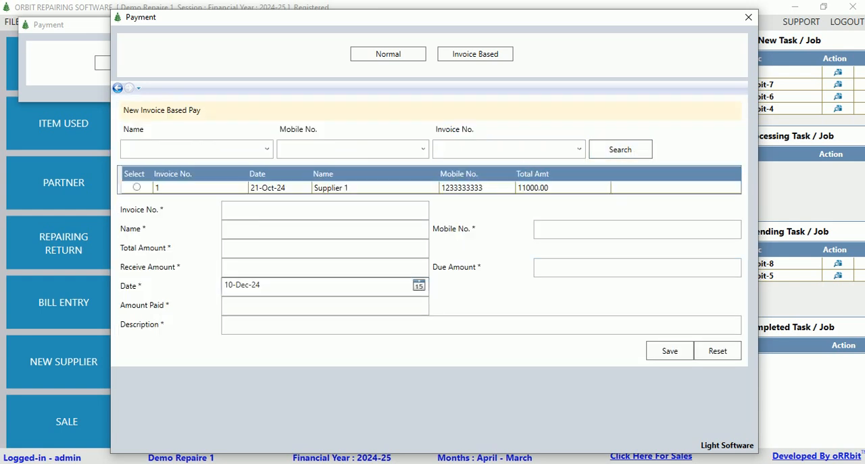
click(136, 188)
drag(583, 265, 495, 267)
drag(270, 265, 179, 274)
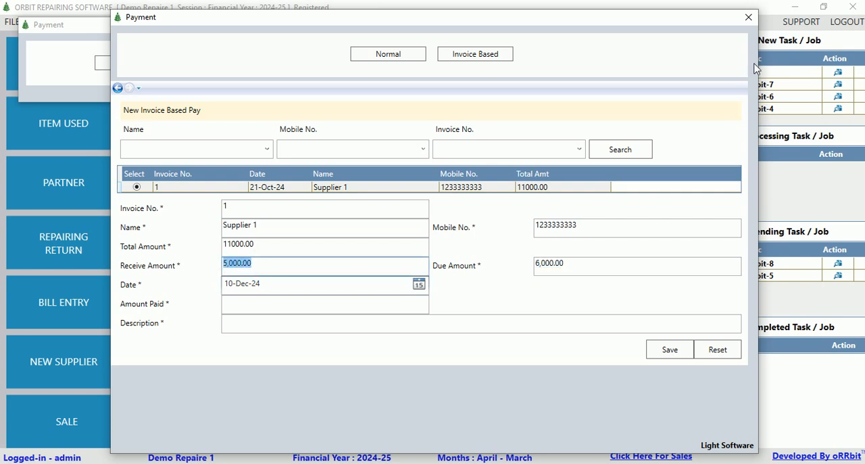
click(748, 17)
View the normal and invoice-based incoming payment records, and close the Receive window.
click(302, 61)
click(405, 58)
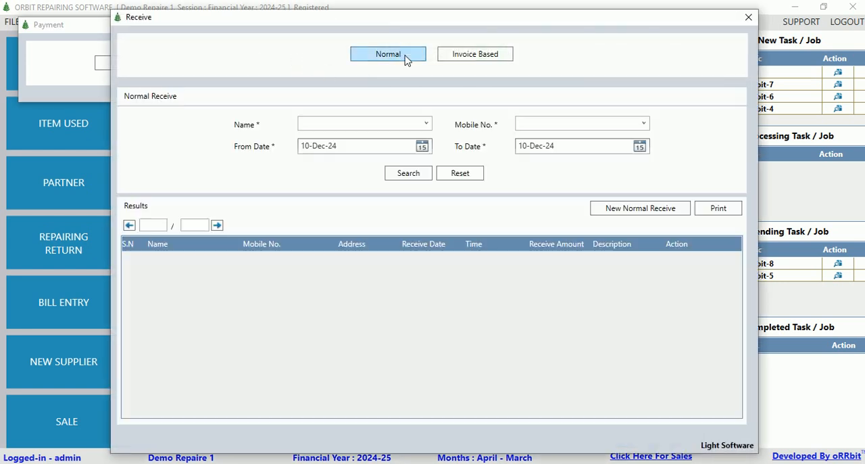
click(468, 60)
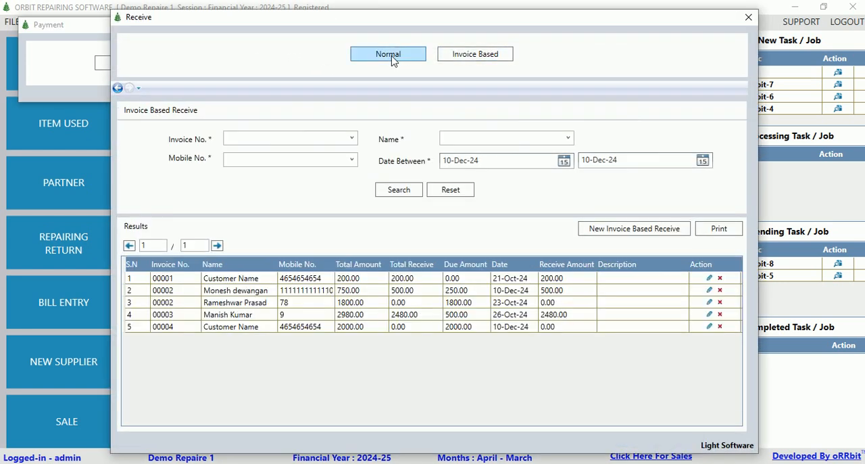
click(749, 17)
Filter the account ledger by Supplier 1, examine the net balance, and close the ledger and payment windows.
click(136, 64)
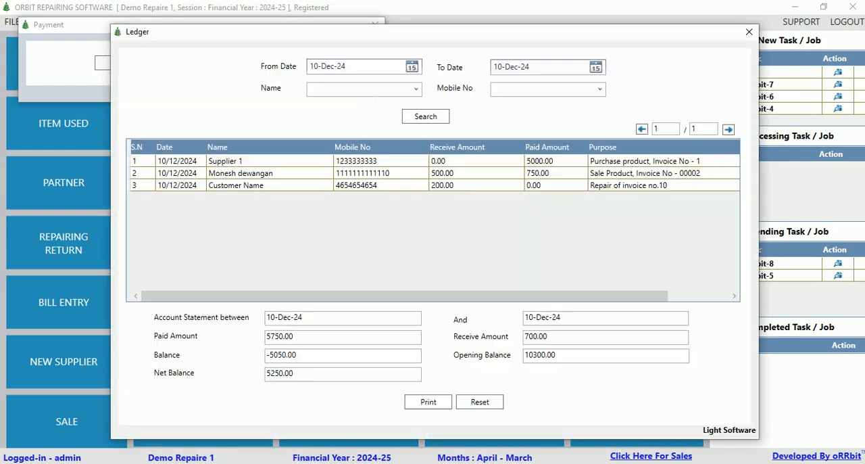
click(423, 93)
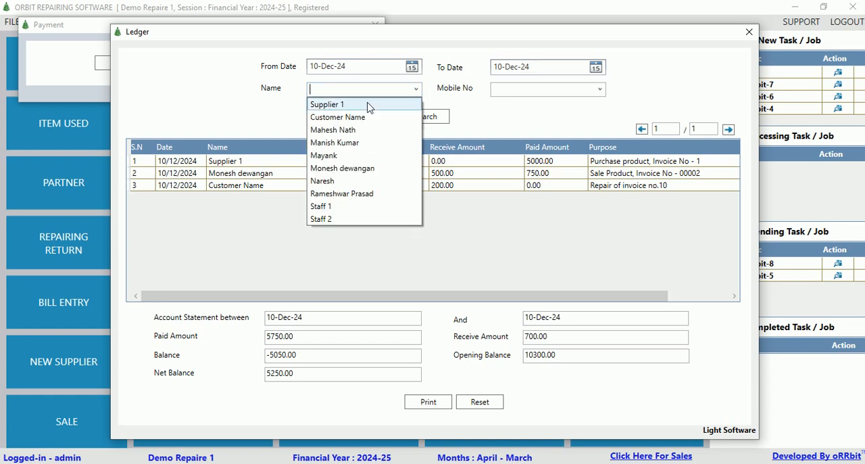
click(367, 105)
click(432, 119)
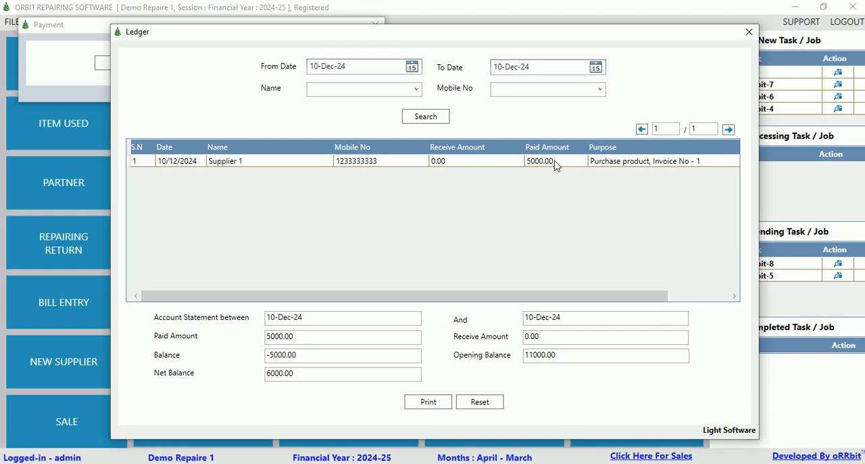
drag(296, 374, 167, 380)
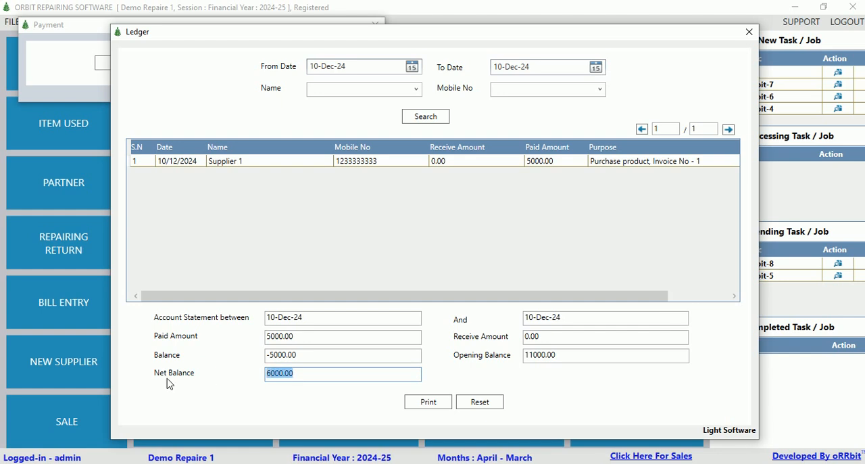
click(749, 32)
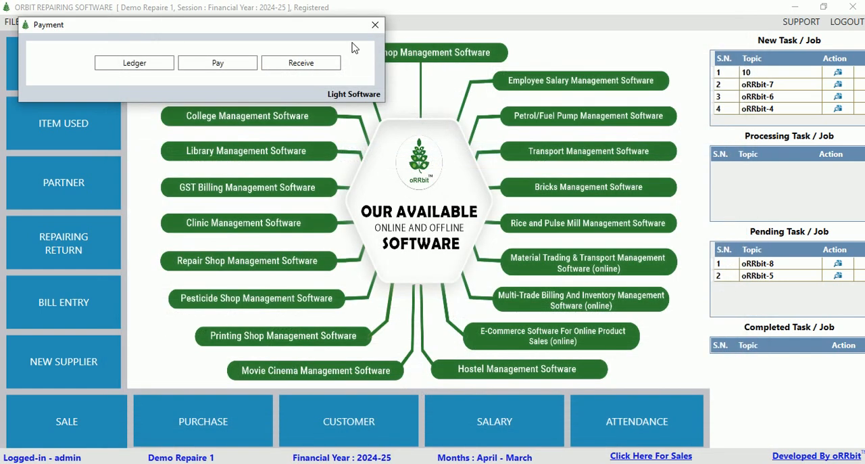
click(376, 23)
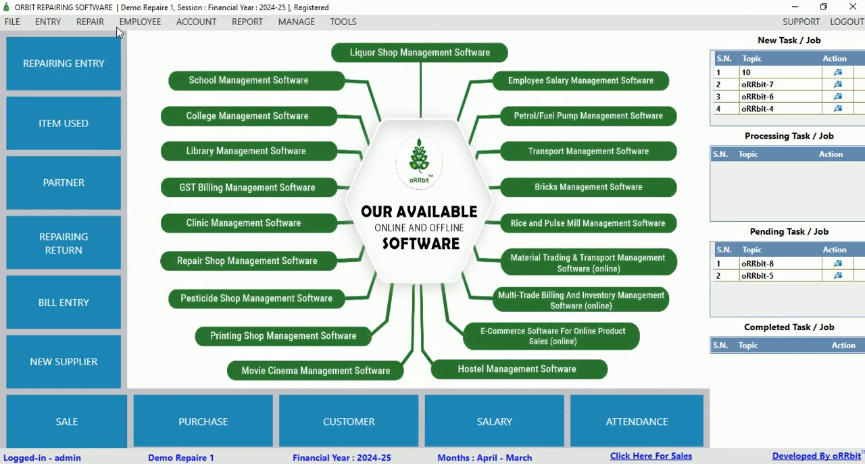
View the account DayBook with its receipts, payments and balances, and close it.
click(203, 23)
click(216, 50)
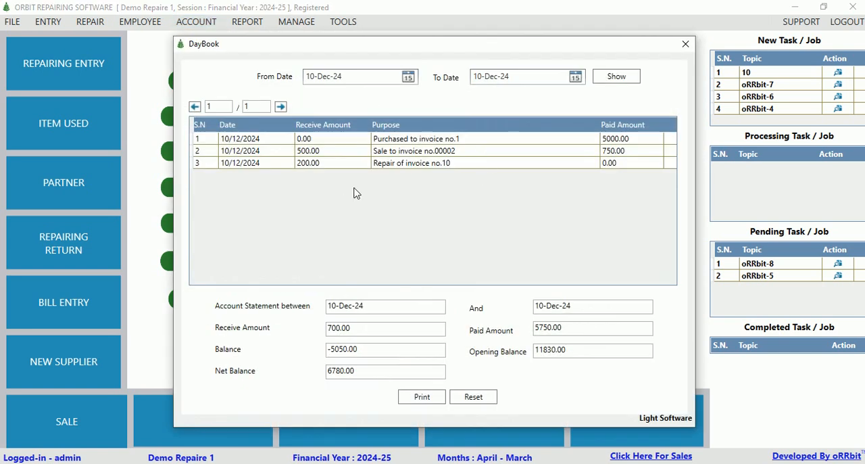
click(685, 43)
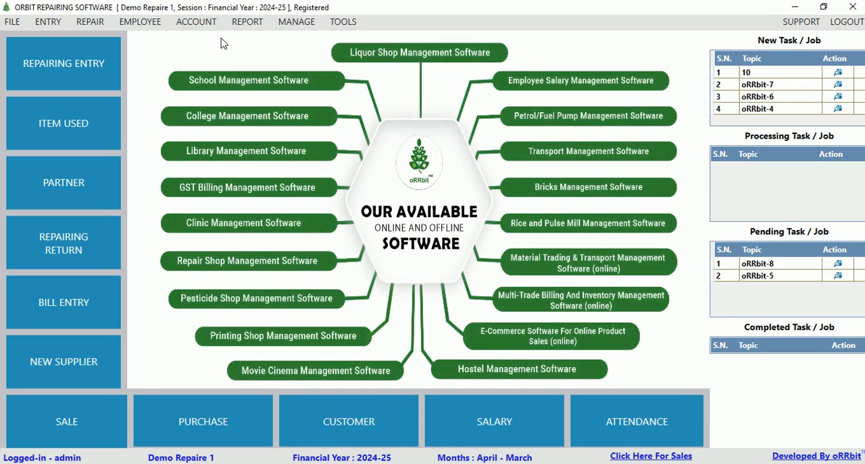
View the product records and the blank New Product form, and close both windows.
click(12, 22)
click(46, 123)
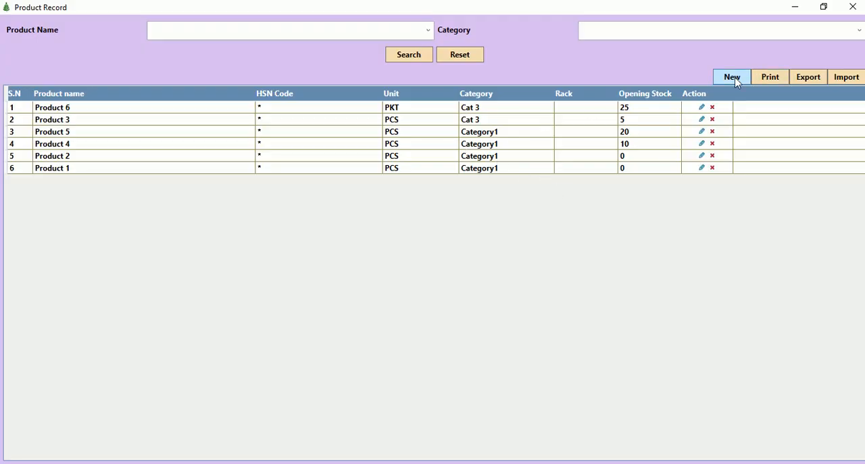
click(743, 78)
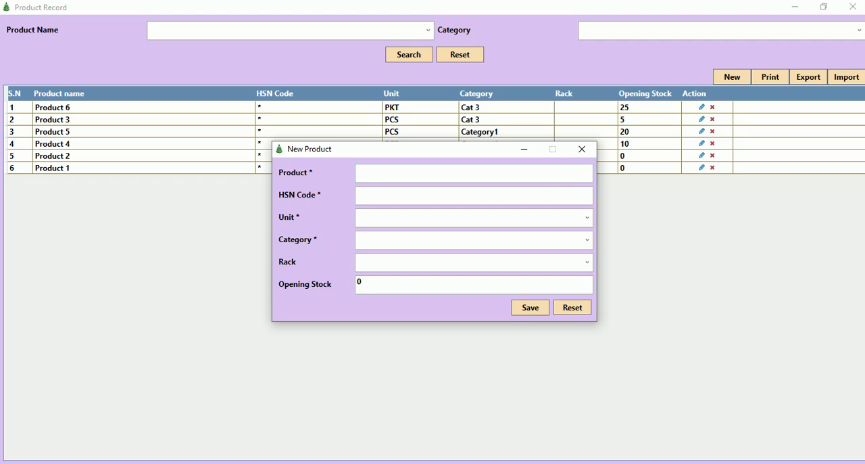
click(582, 149)
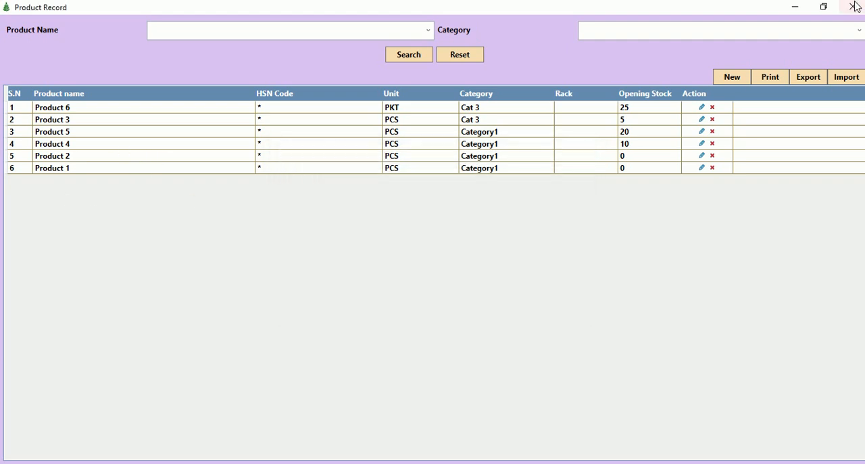
click(853, 7)
View the list of financial years and close it.
click(12, 22)
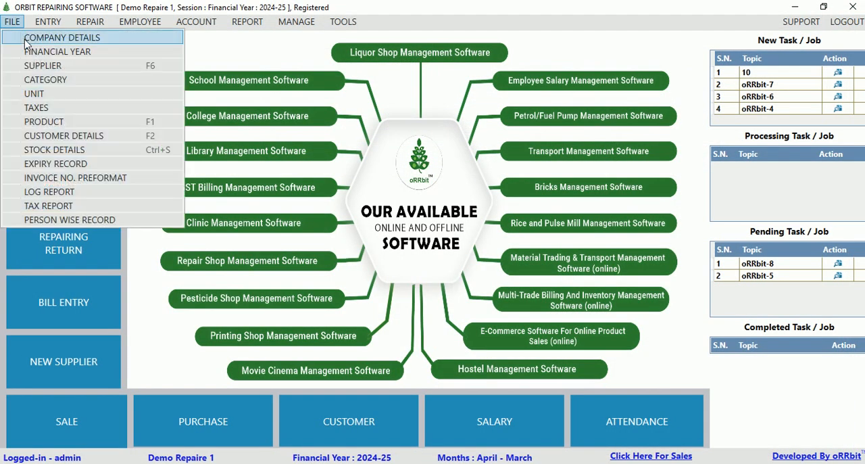
click(34, 51)
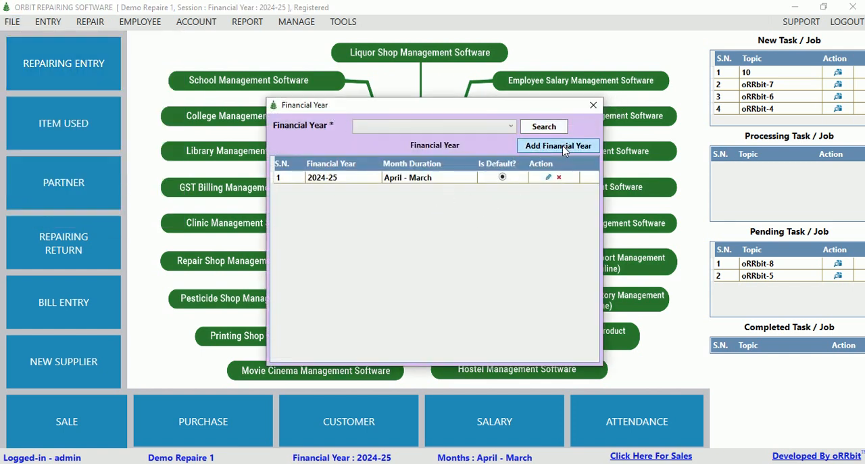
click(593, 104)
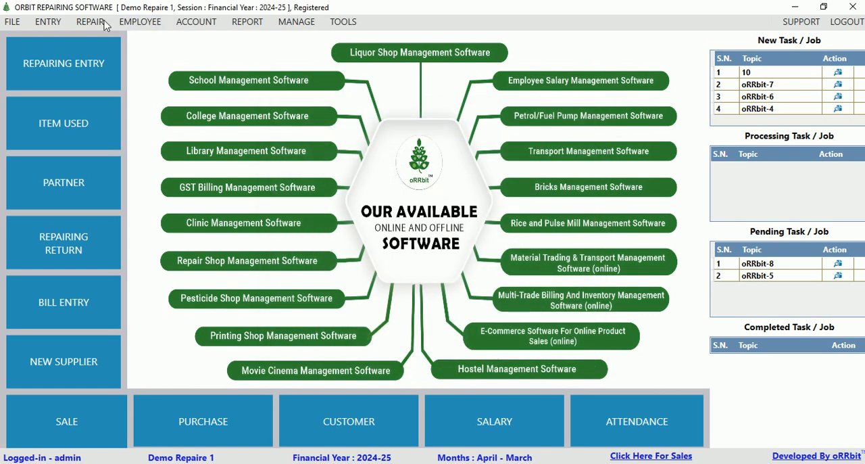
Open the user records in the management section and bring up the blank Add User form.
click(16, 24)
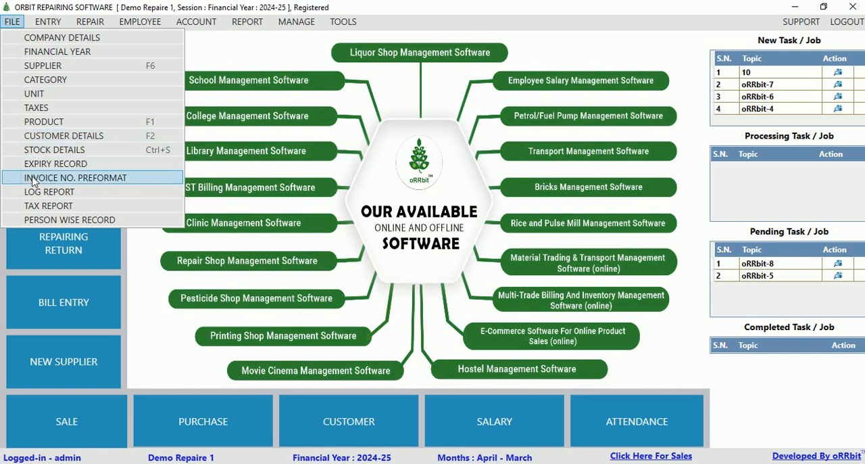
mouse_move(168, 23)
mouse_move(291, 24)
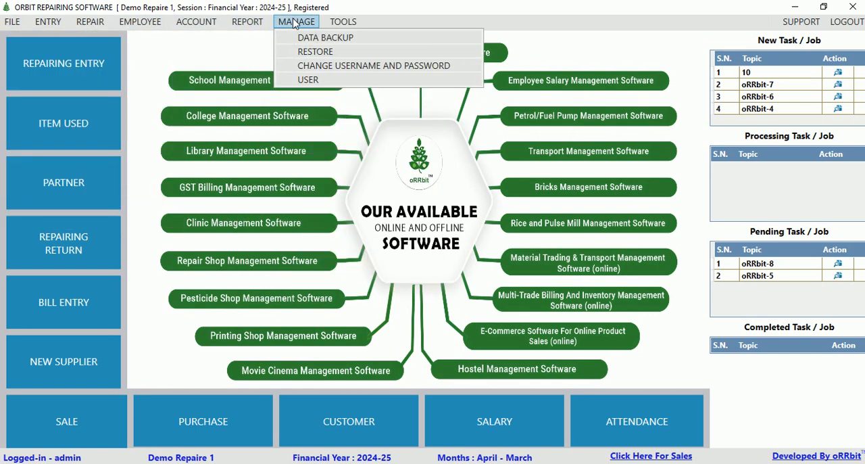
click(308, 80)
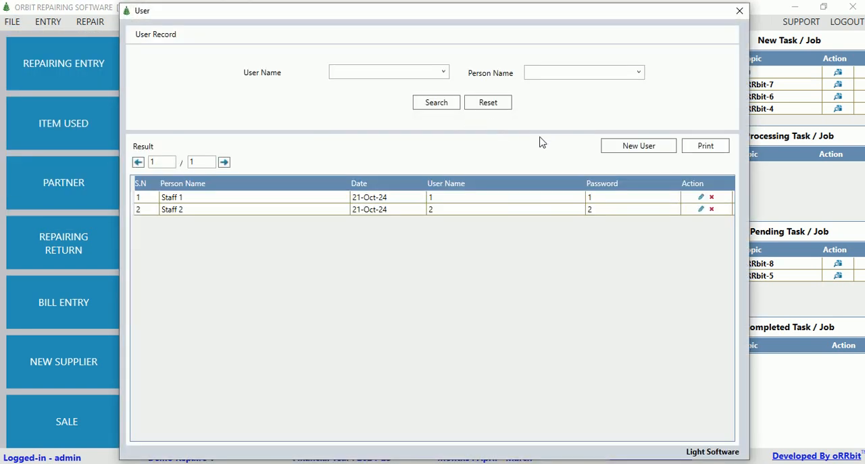
click(620, 150)
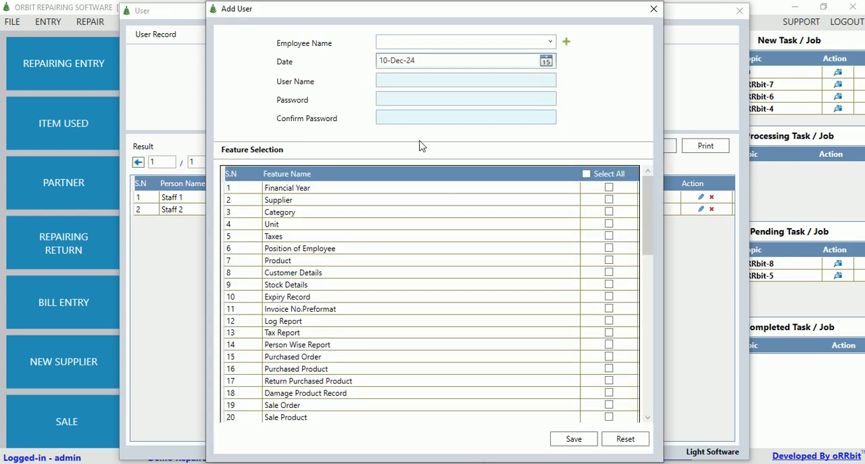
Select the Sale Order Report and Supplier features for a new user, and close the form and user records without saving.
drag(647, 210, 645, 342)
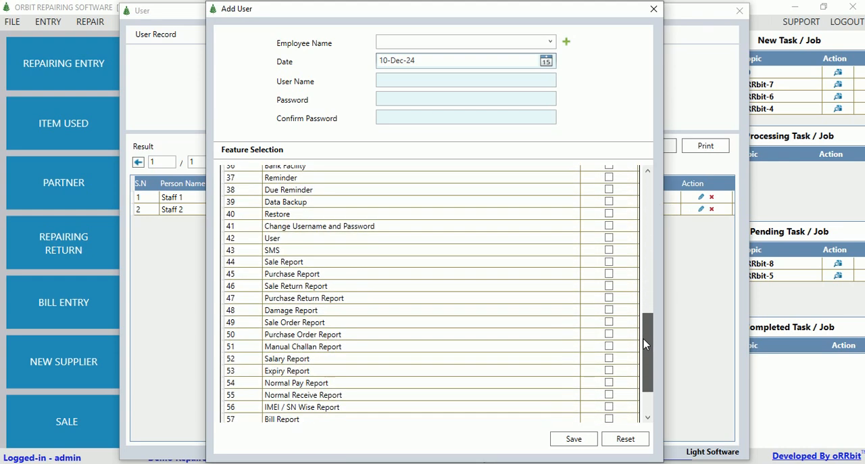
click(610, 324)
drag(647, 365, 643, 231)
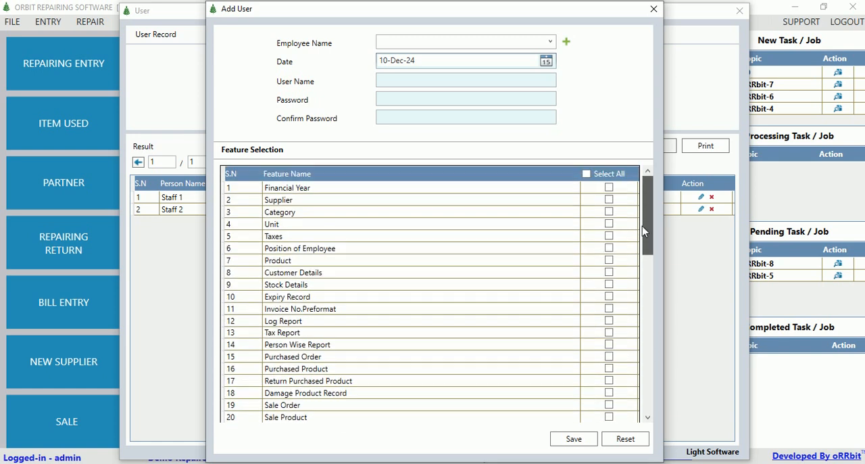
click(609, 200)
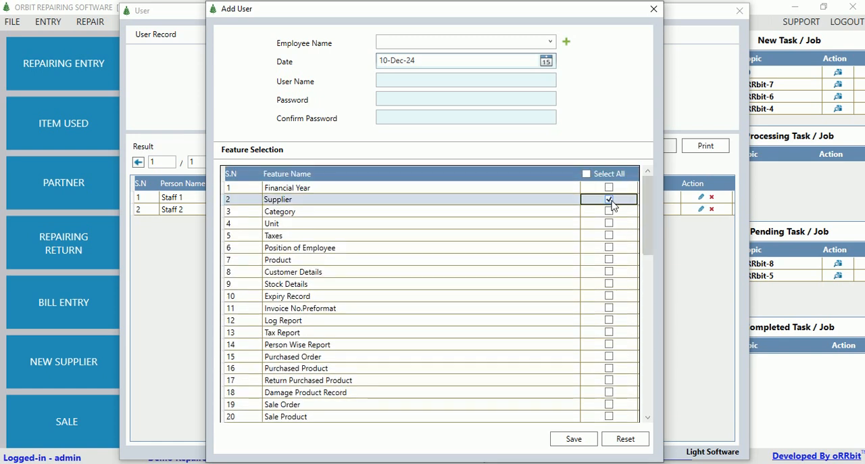
click(654, 9)
click(739, 10)
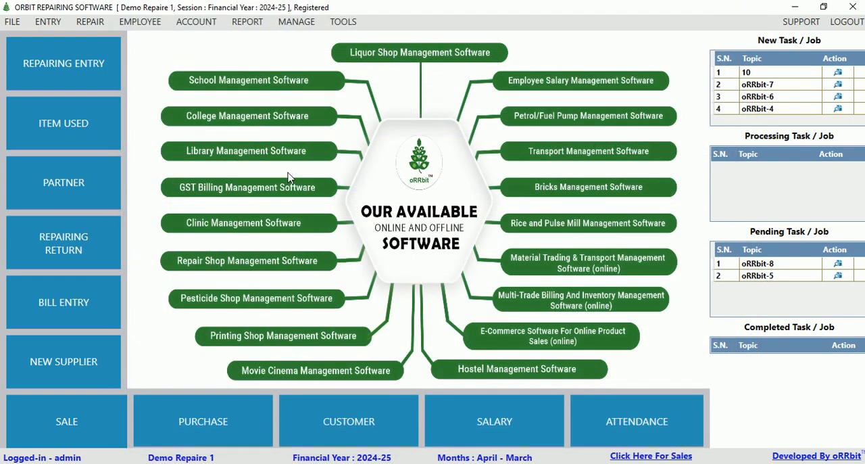
View the Due Reminder search window and close it.
click(346, 23)
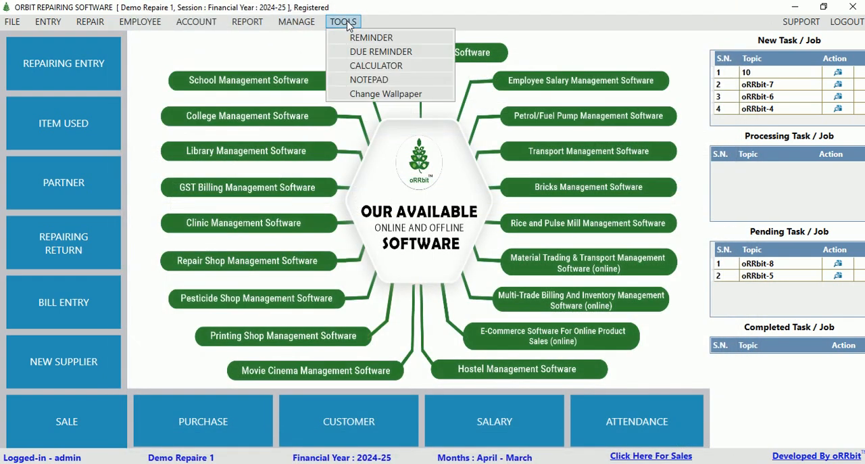
click(383, 54)
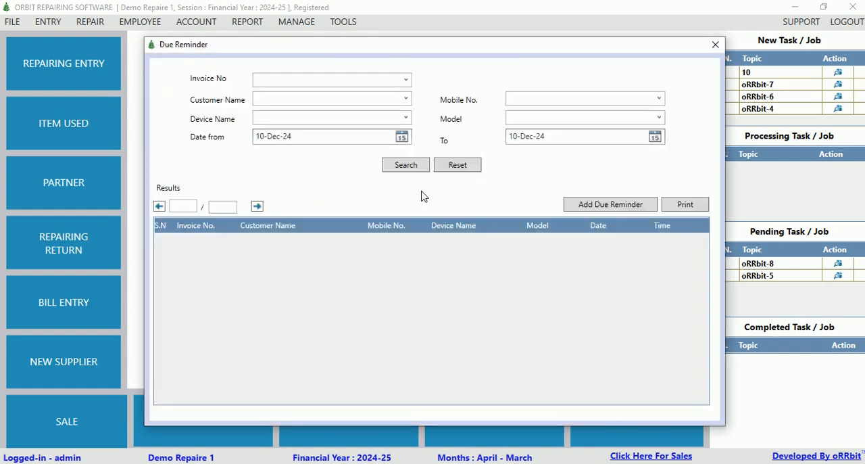
click(716, 46)
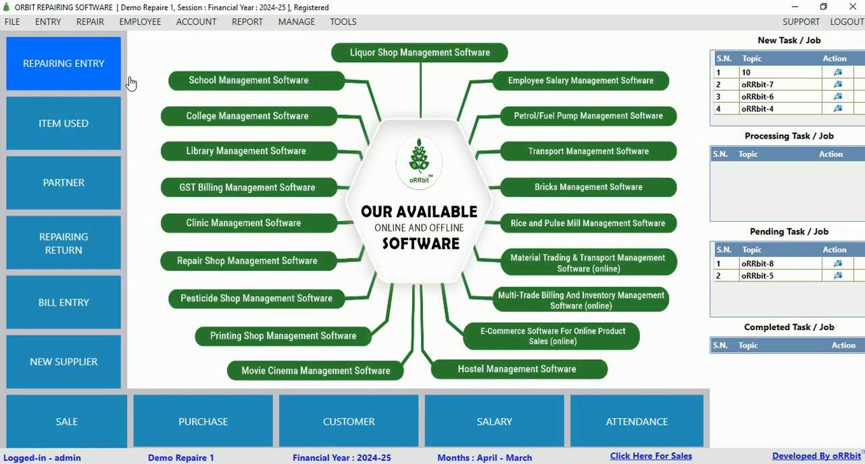
View the blank New Repair Record and Item Used for Repairing forms, closing each without saving.
click(64, 77)
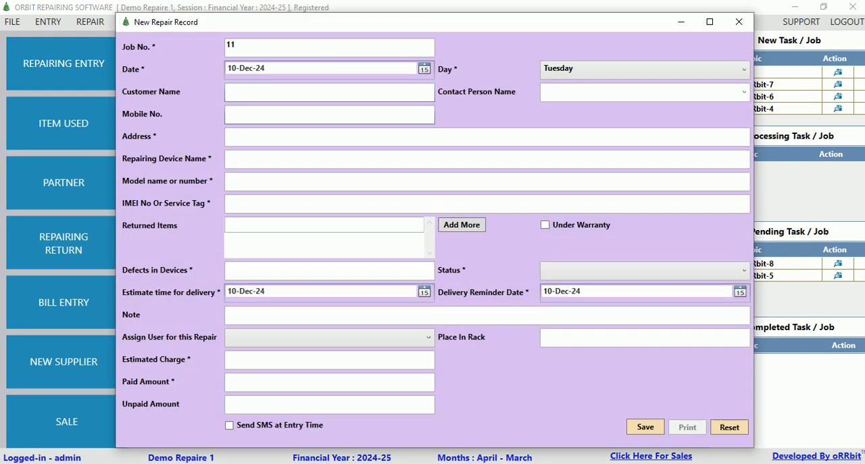
click(739, 22)
click(74, 121)
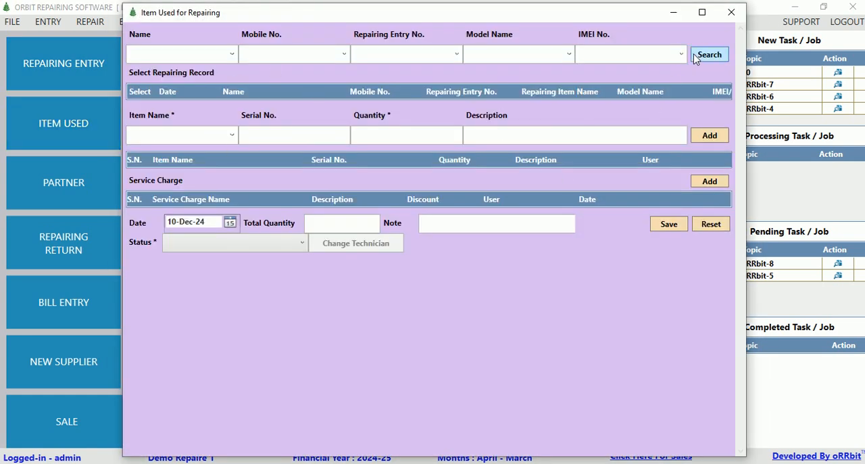
click(731, 12)
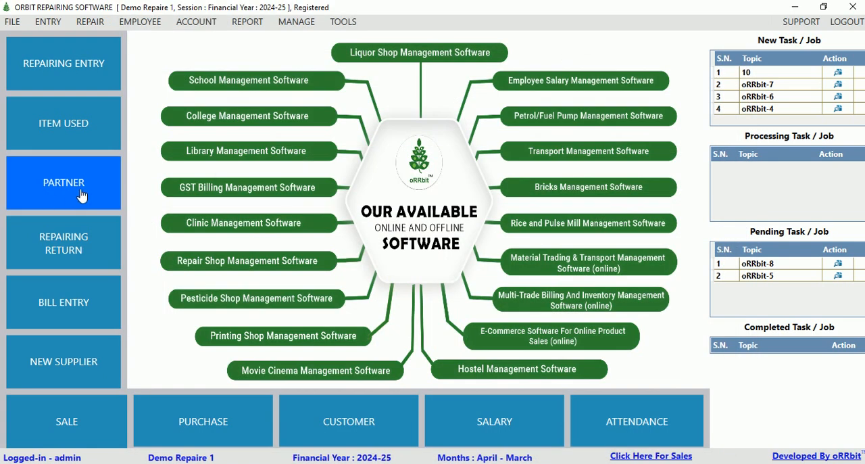
View the blank New Bill form and close it without saving.
click(67, 308)
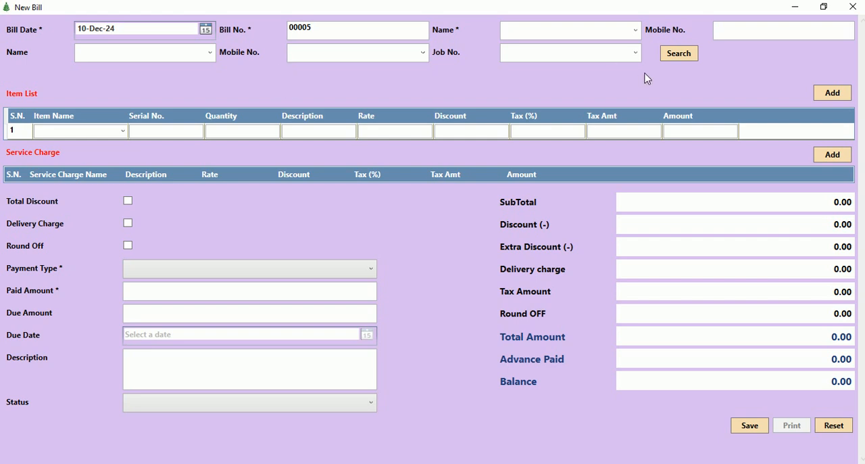
click(853, 7)
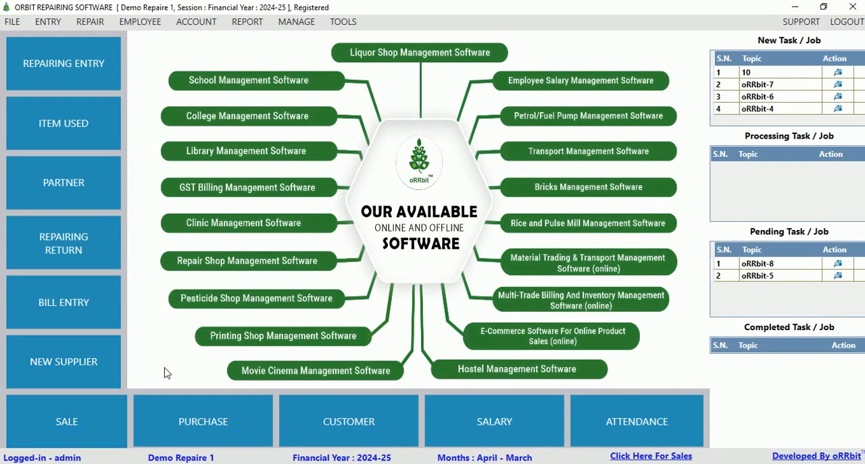